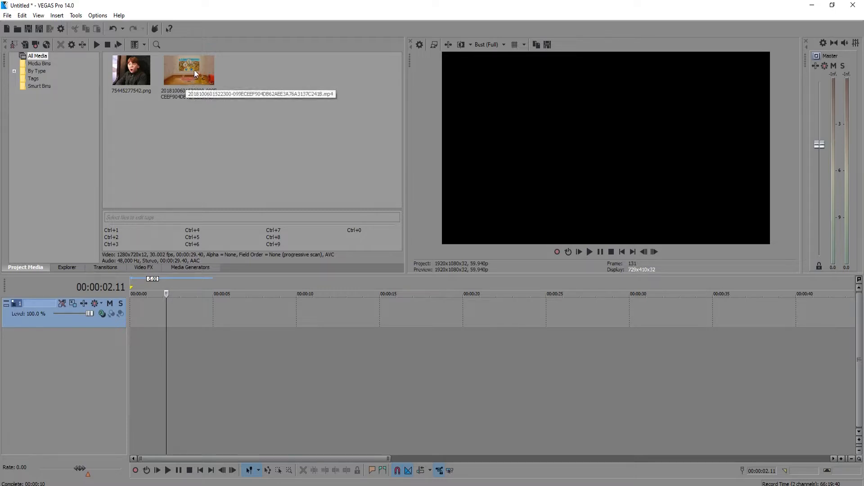
- Place the mp4 gameplay video at the start of the timeline and the image 75445277542.png on a track above it at about 4 s
drag(194, 69, 125, 329)
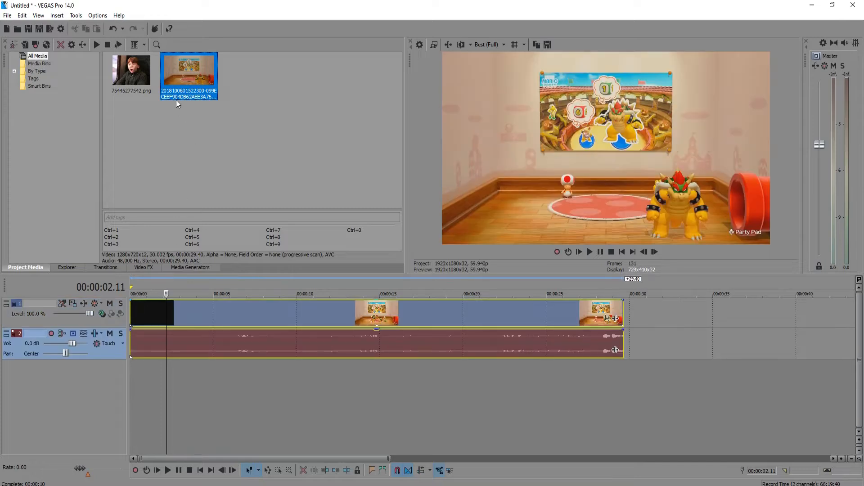
drag(135, 74, 197, 294)
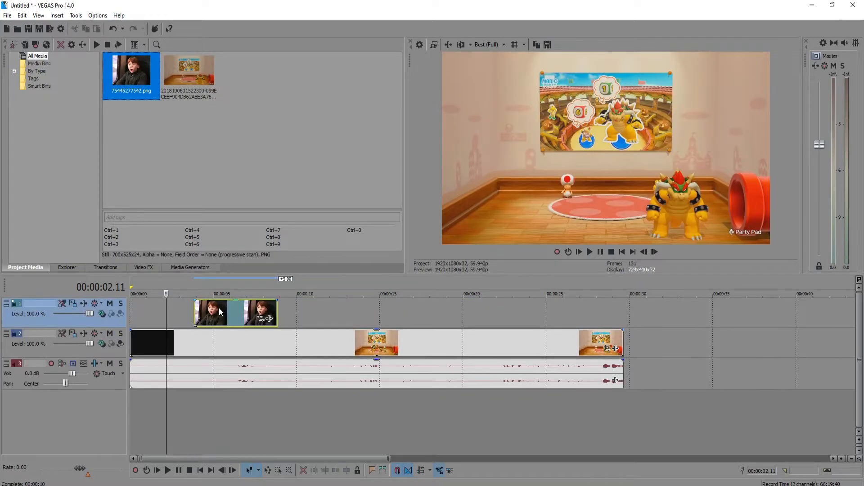
scroll(175, 314, up, 3)
scroll(174, 315, down, 5)
- Examine how the still image and the gameplay video fill the preview frame at several points on the timeline
click(220, 313)
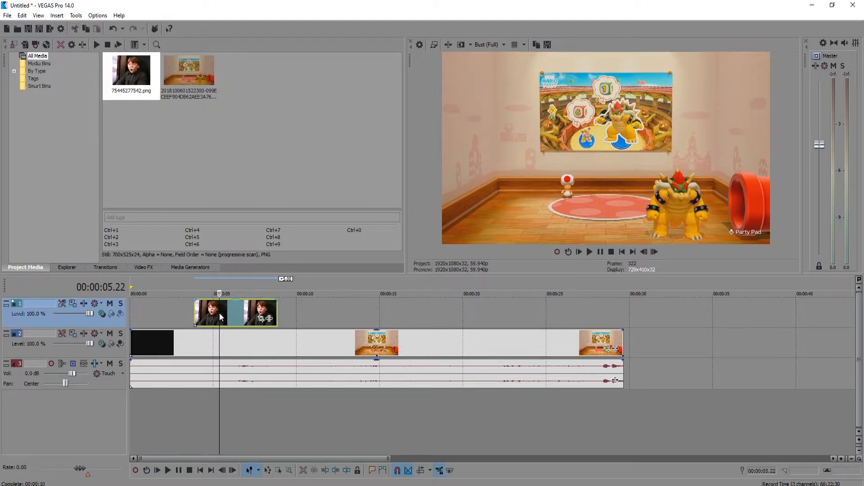
scroll(367, 306, up, 2)
scroll(367, 304, down, 2)
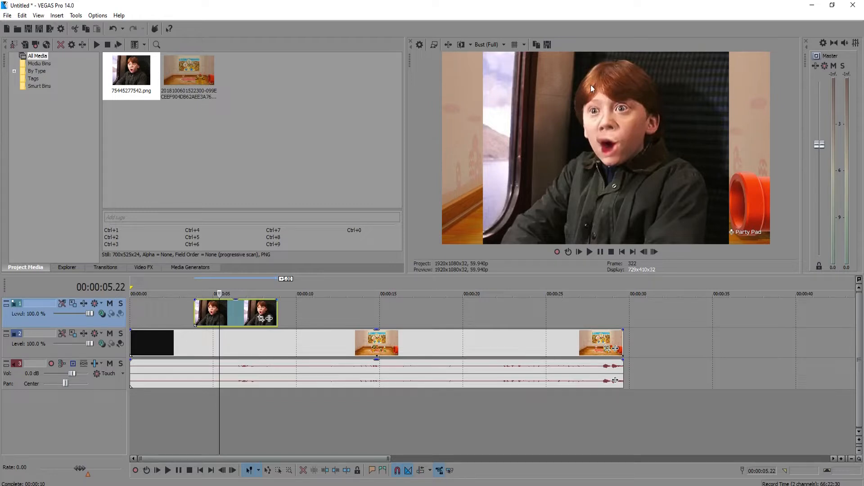
click(320, 341)
drag(318, 322, 361, 323)
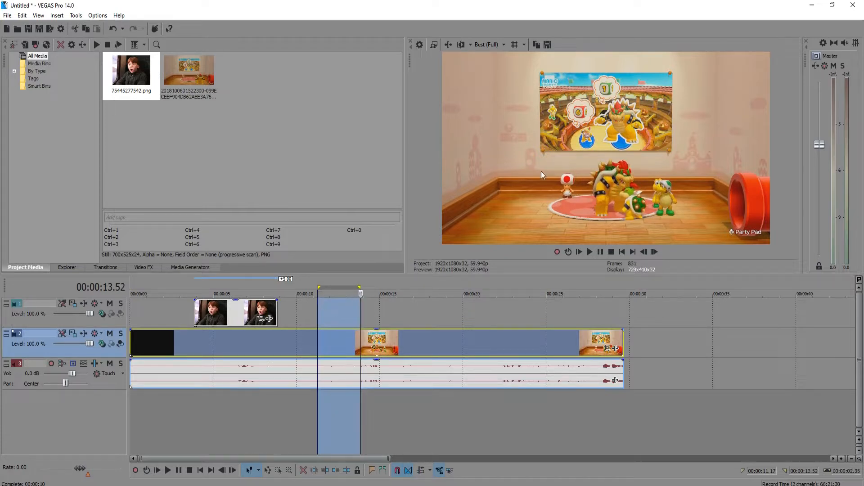
click(319, 310)
scroll(349, 308, up, 3)
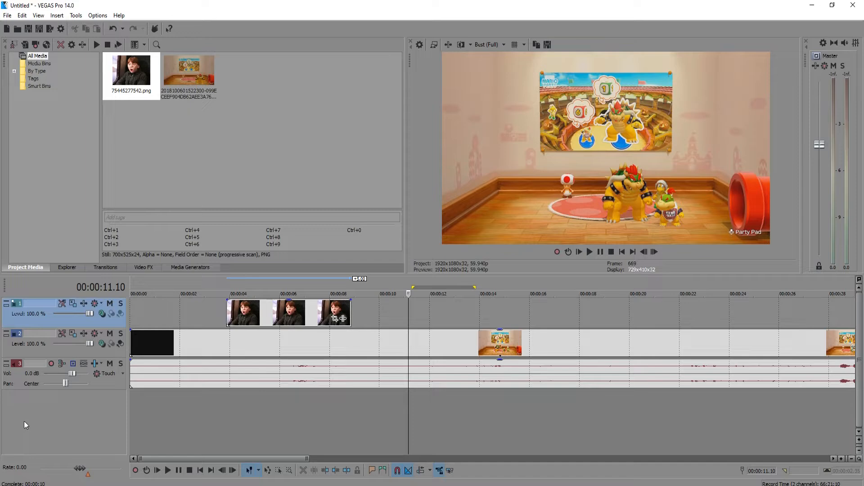
scroll(189, 347, up, 3)
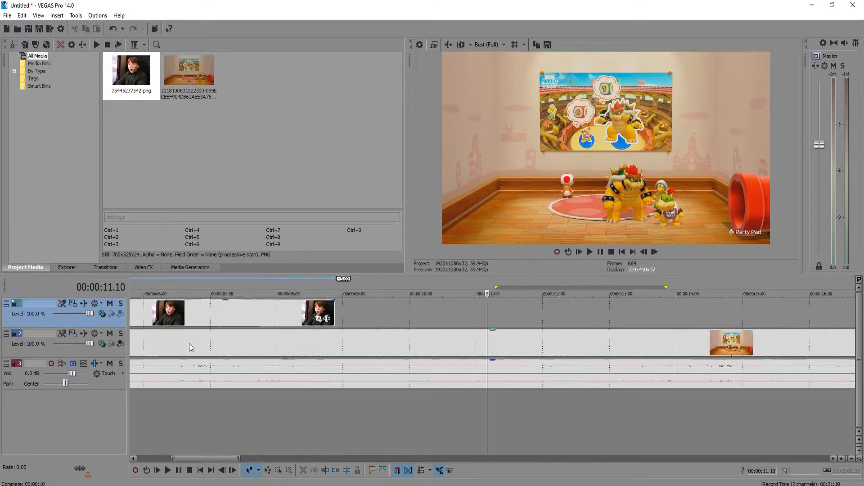
scroll(194, 344, down, 3)
click(189, 315)
scroll(252, 324, up, 3)
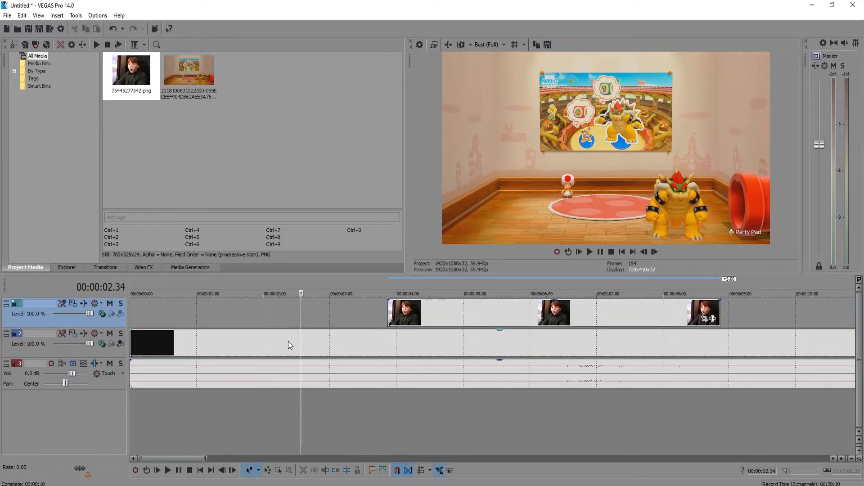
scroll(278, 320, down, 3)
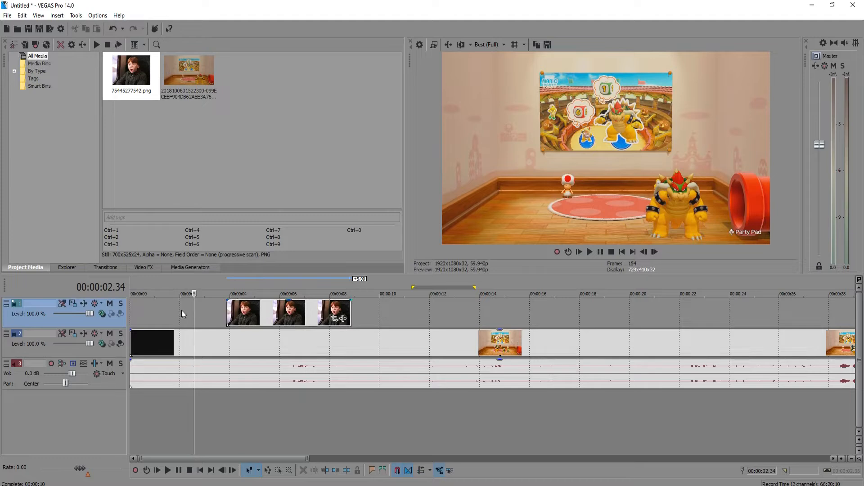
scroll(202, 309, up, 1)
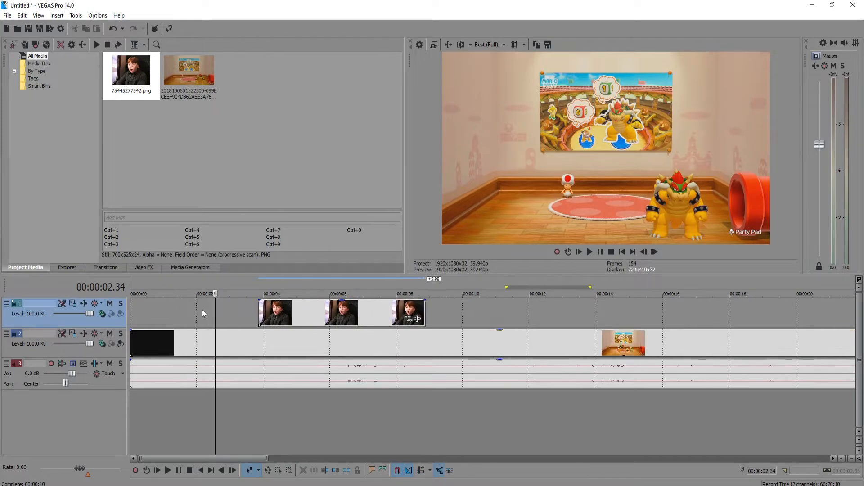
scroll(202, 309, up, 1)
scroll(202, 309, down, 1)
click(209, 343)
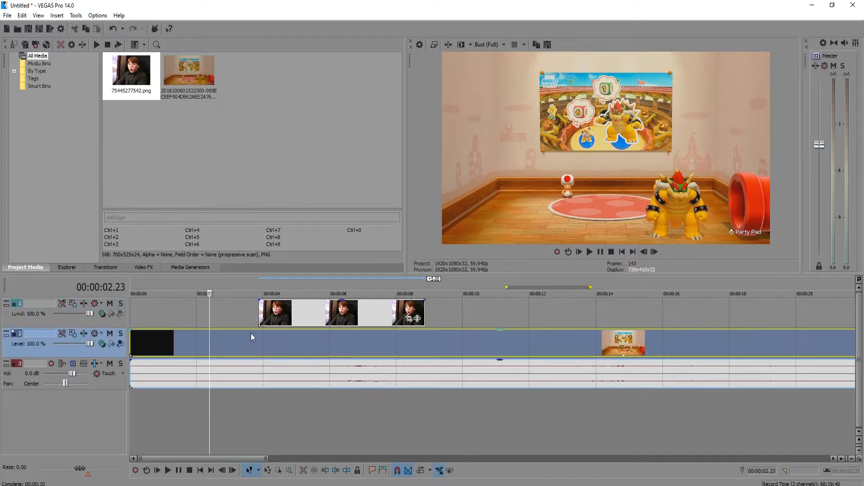
right_click(206, 342)
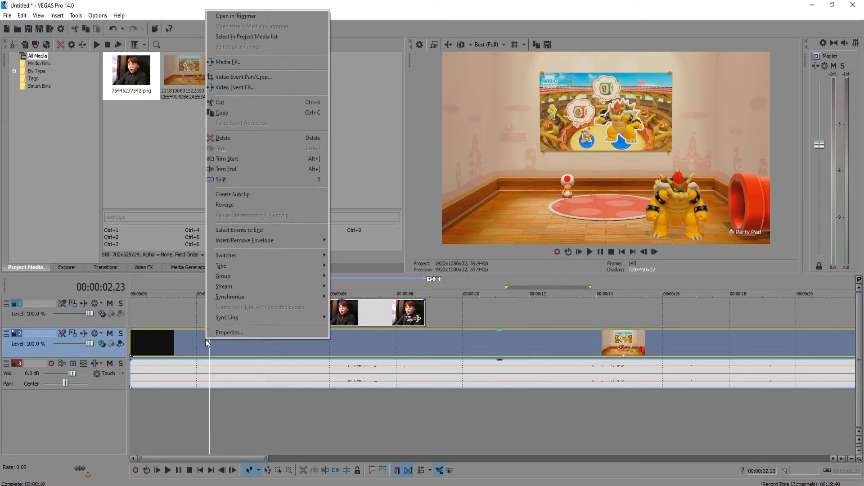
click(436, 343)
scroll(389, 341, down, 3)
scroll(270, 337, up, 3)
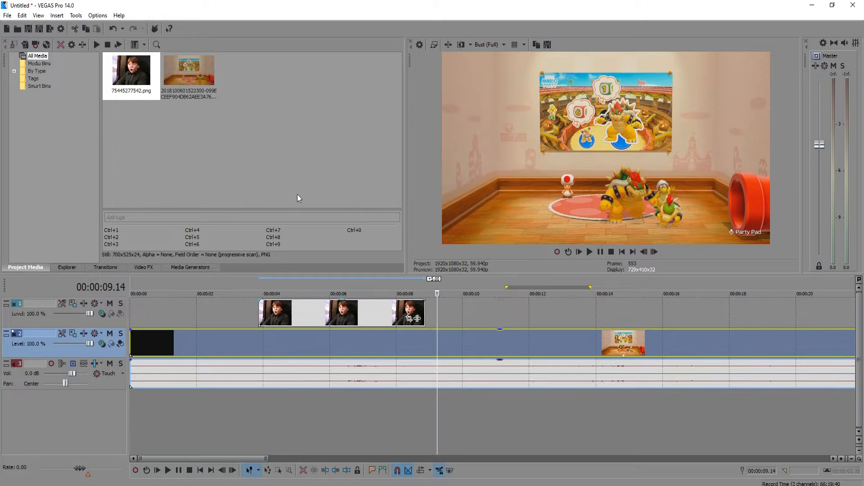
click(215, 339)
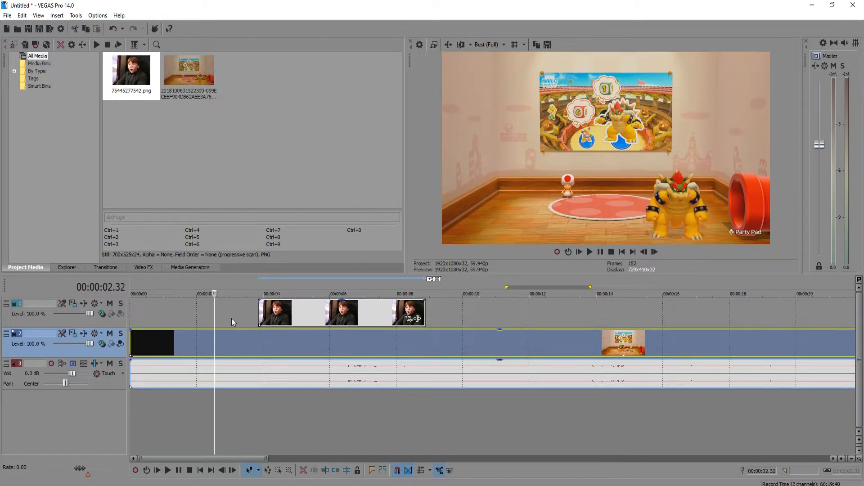
right_click(221, 342)
click(174, 342)
click(248, 344)
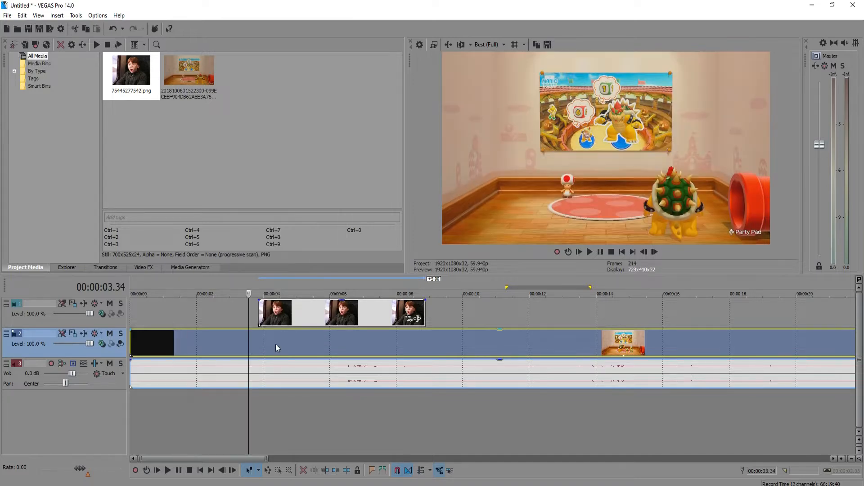
click(297, 343)
- Set the gameplay video event's properties to Disable resample, keeping Maintain aspect ratio enabled
click(228, 343)
right_click(214, 338)
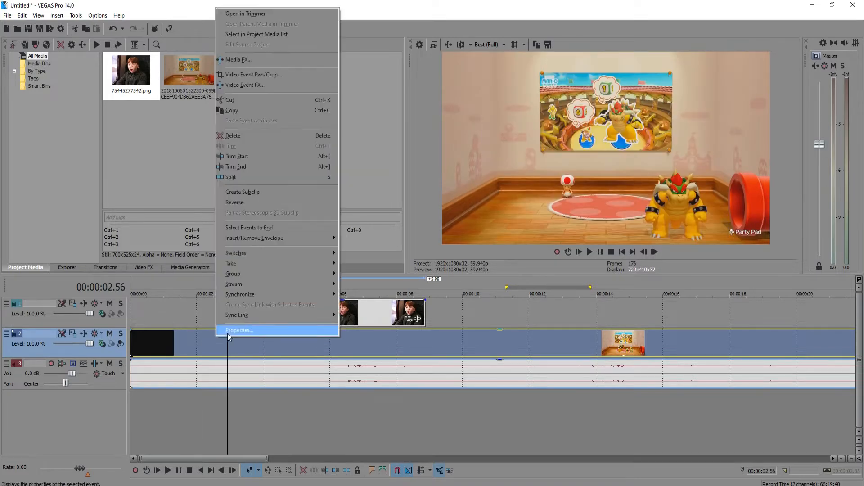
click(228, 328)
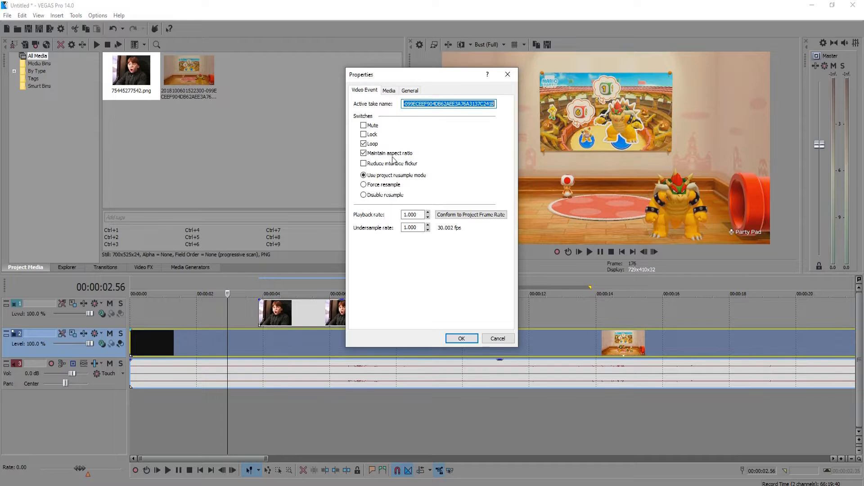
click(383, 154)
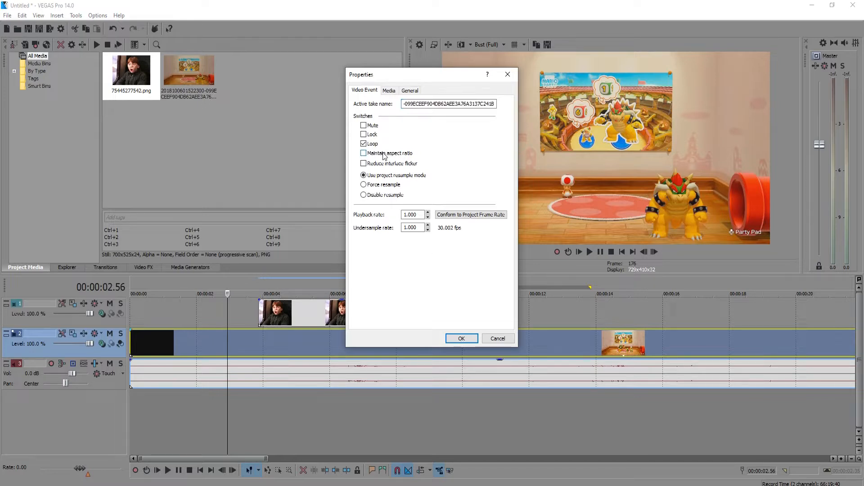
click(383, 196)
click(398, 156)
click(387, 176)
click(385, 154)
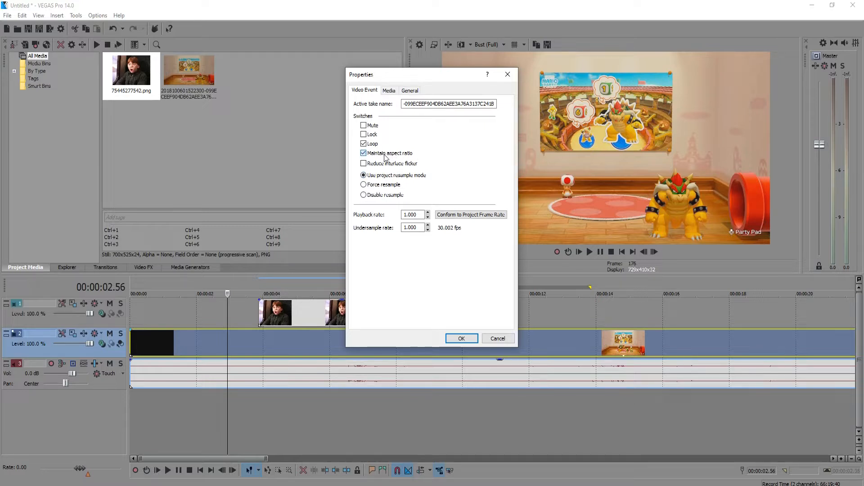
click(381, 196)
key(Return)
- Turn off Maintain aspect ratio in the properties of the still image event
click(303, 318)
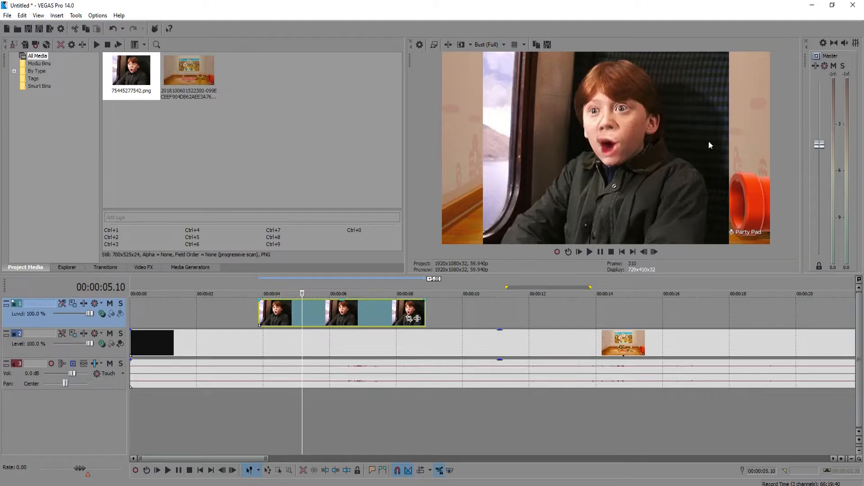
right_click(304, 307)
click(333, 482)
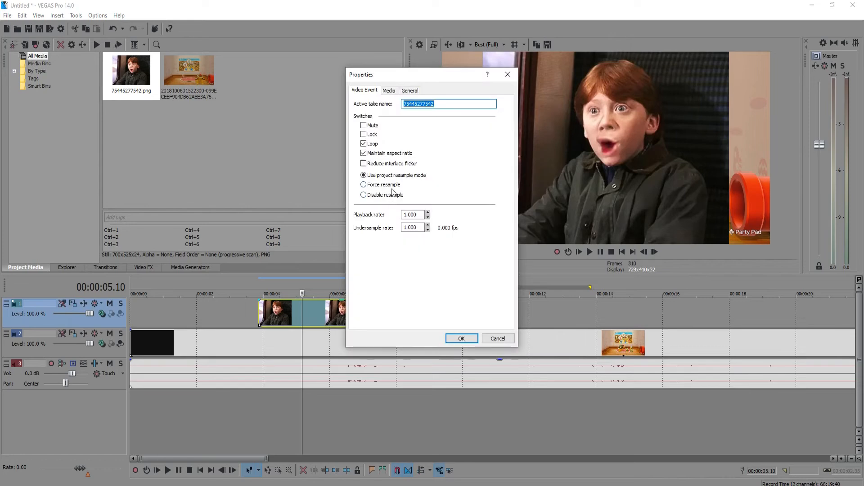
click(384, 154)
drag(418, 75, 214, 80)
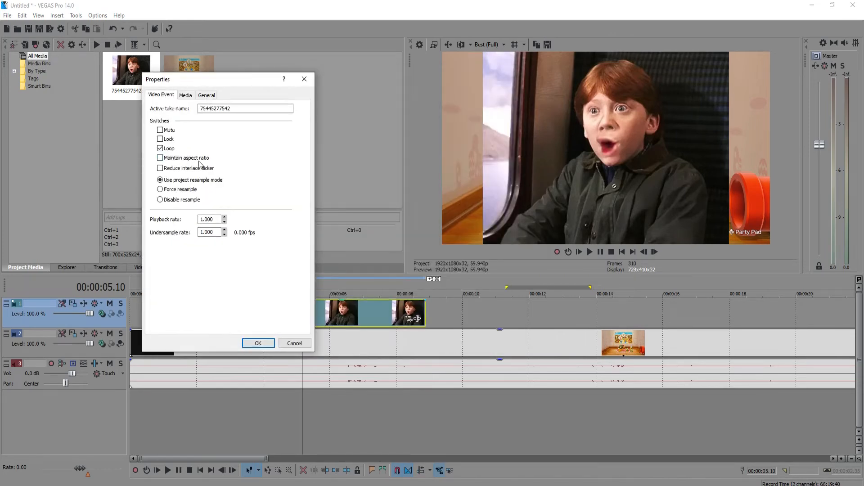
click(259, 344)
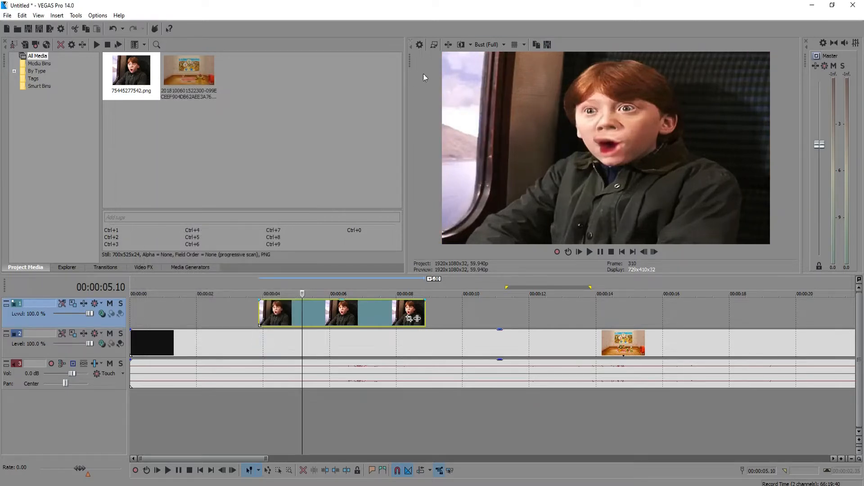
- Check the frame width and height in the project's video properties without changing them
click(419, 45)
drag(420, 69, 230, 43)
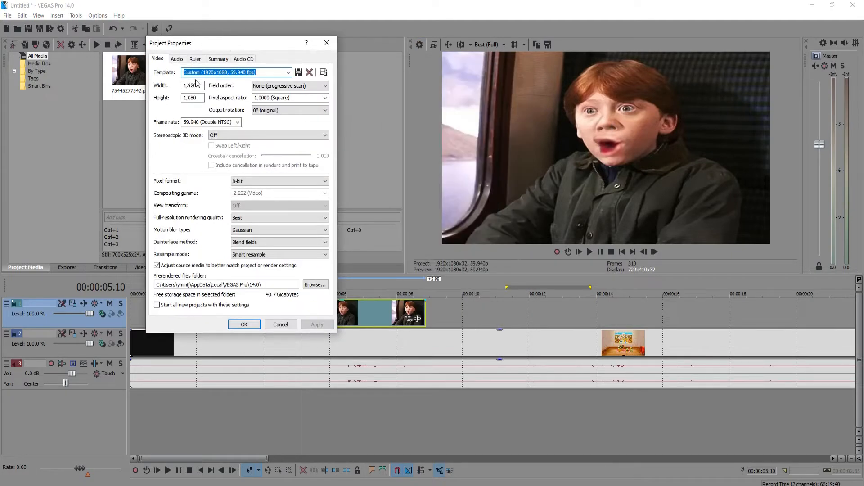
click(201, 85)
double_click(201, 85)
click(280, 324)
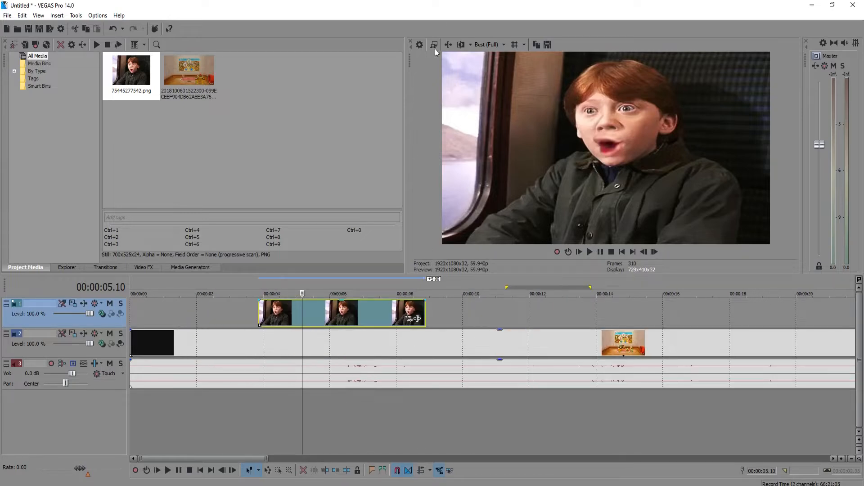
click(420, 44)
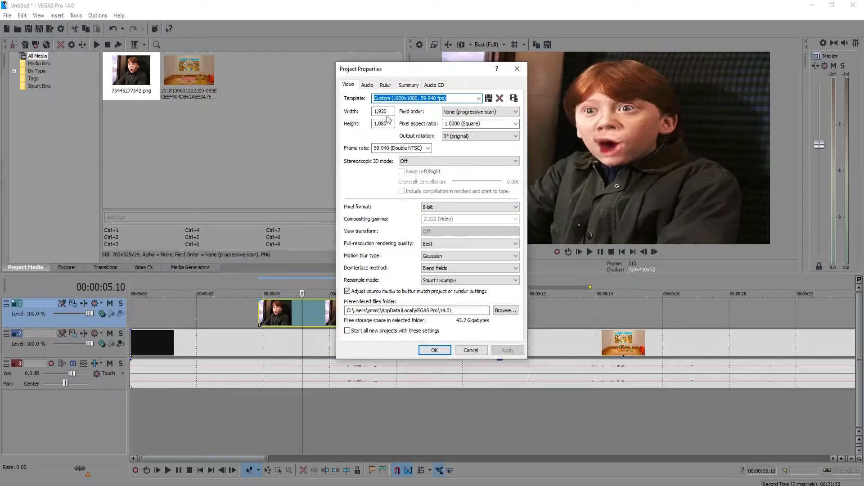
click(385, 111)
click(434, 350)
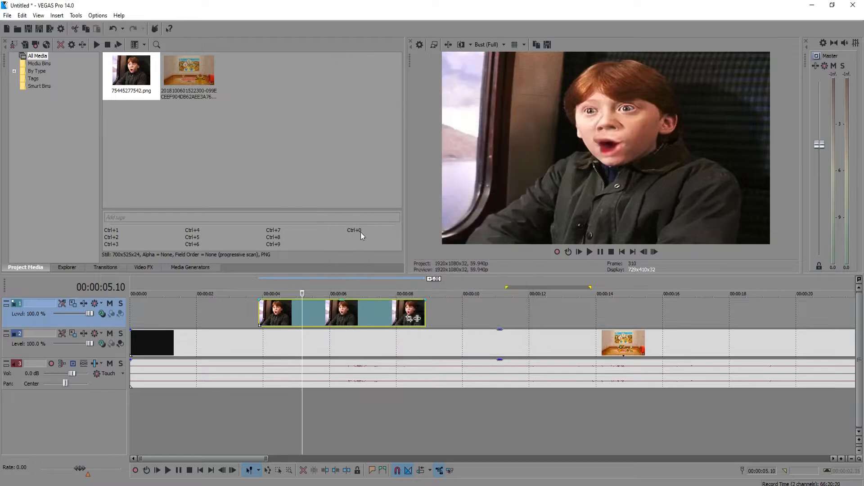
- Compare the stretched still image with the gameplay video in the preview at several timeline positions
scroll(366, 323, down, 3)
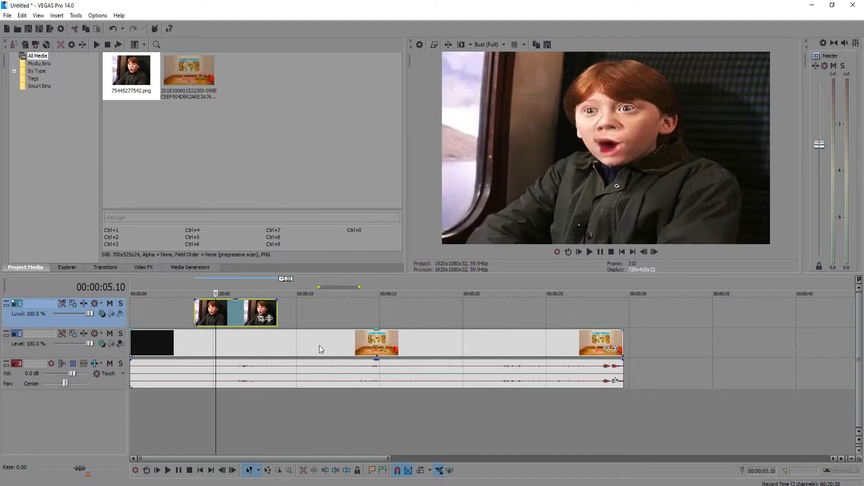
click(172, 311)
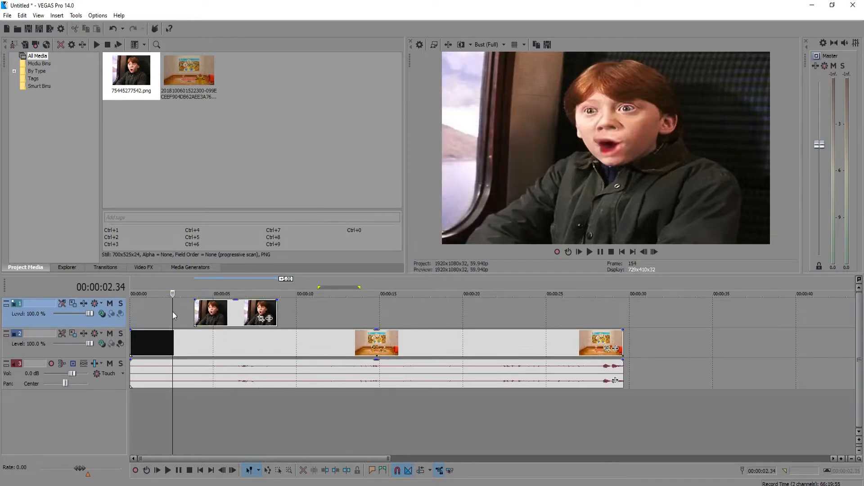
scroll(336, 337, up, 4)
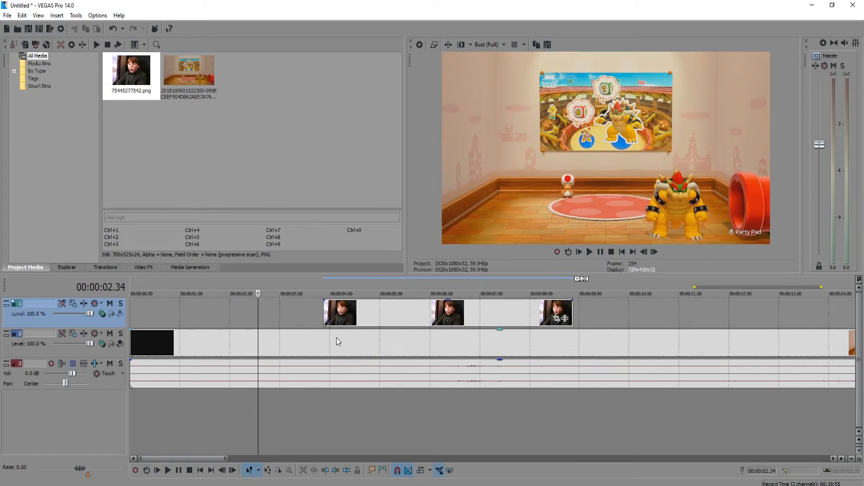
click(367, 318)
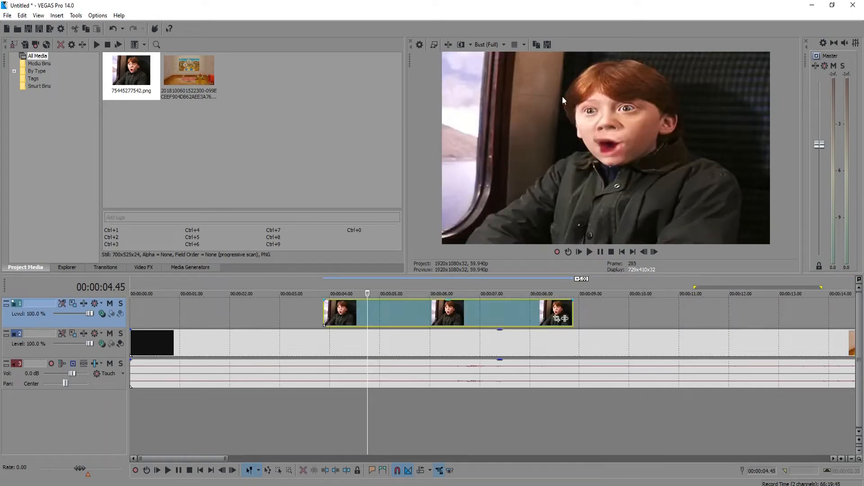
click(286, 342)
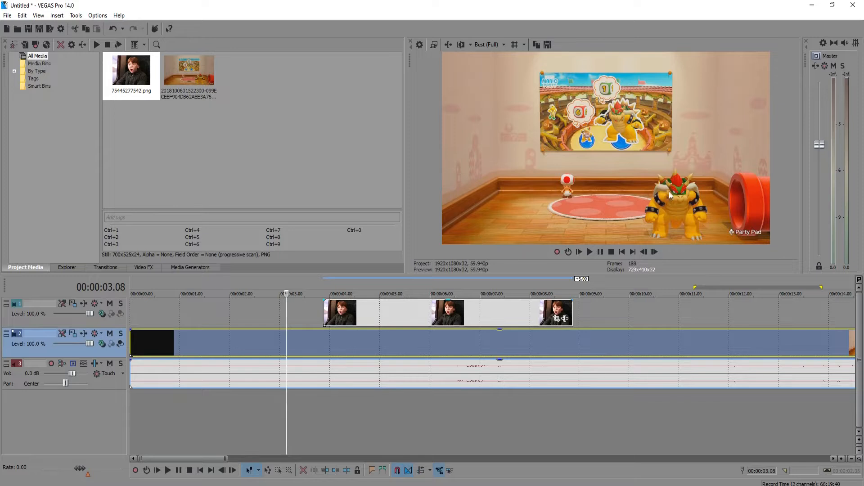
- Move the gameplay video event to start at about 7 s and select the time range from 00:00:11.28 to 00:00:27.52
scroll(423, 338, down, 2)
scroll(383, 347, down, 6)
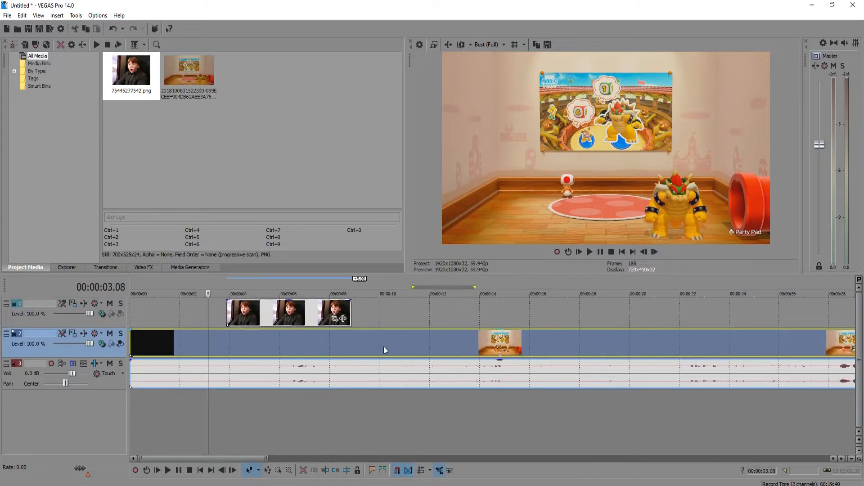
drag(195, 343, 235, 342)
click(224, 315)
scroll(269, 333, up, 3)
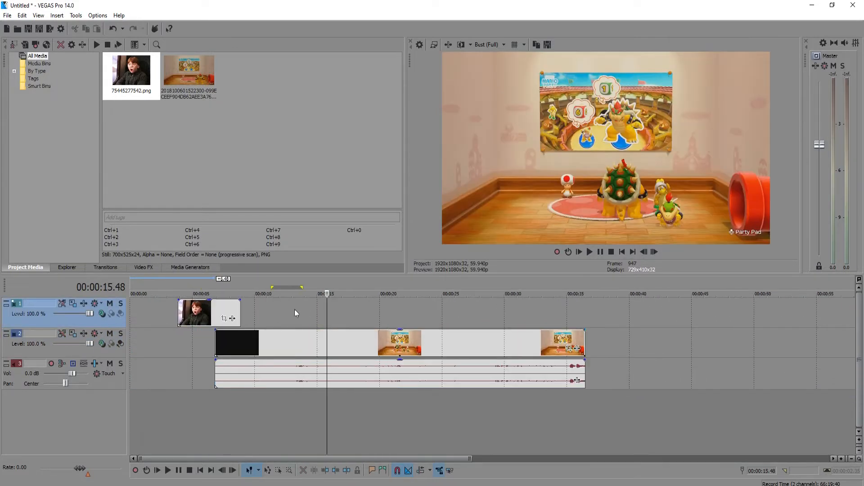
drag(273, 282, 478, 284)
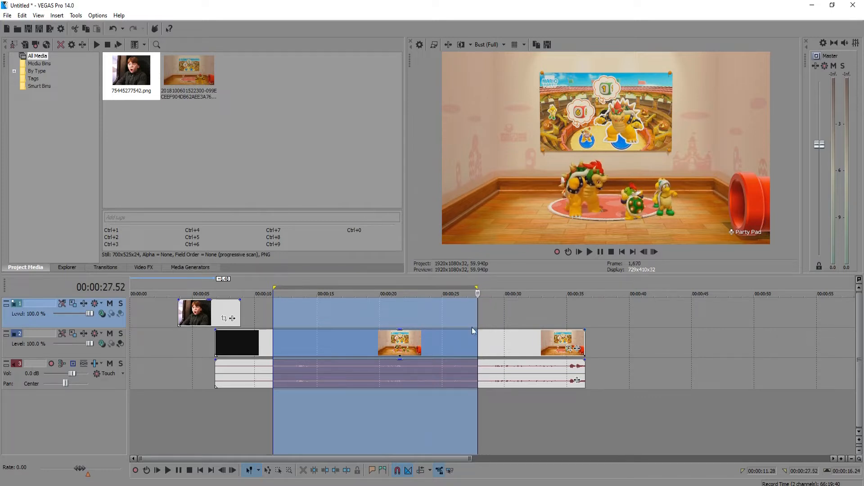
- Split the gameplay video event at 00:00:27.46, 00:00:26.27, about 24 s and about 19 s
click(476, 342)
key(s)
scroll(441, 342, up, 2)
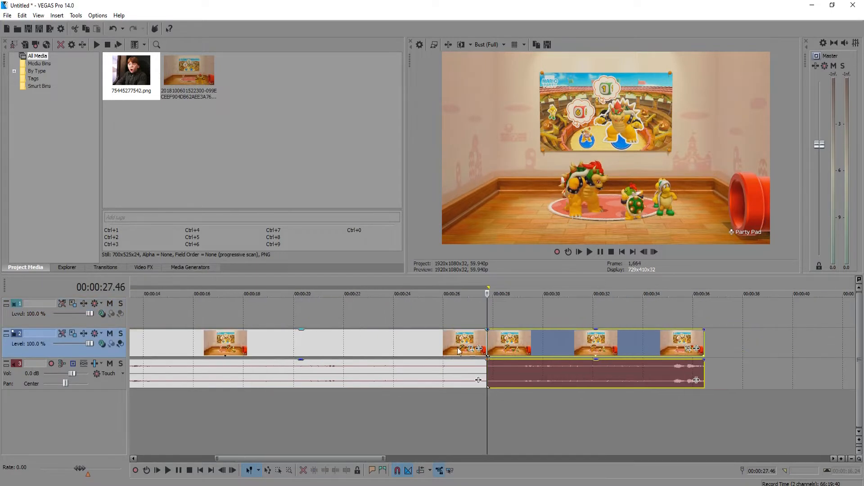
click(454, 343)
scroll(436, 340, down, 3)
key(s)
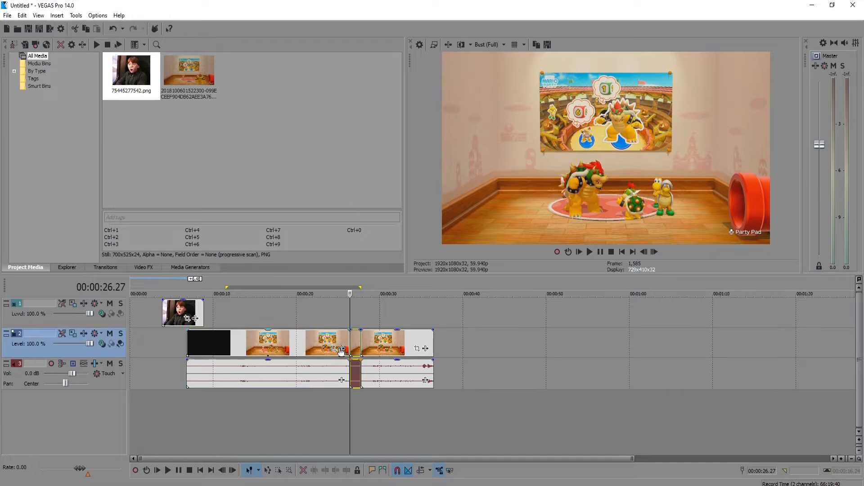
click(329, 345)
key(s)
click(286, 341)
key(s)
- Delete the four gameplay pieces before the last cut and move the remaining piece to the start of the timeline
click(240, 341)
key(Delete)
click(306, 340)
key(Delete)
click(339, 340)
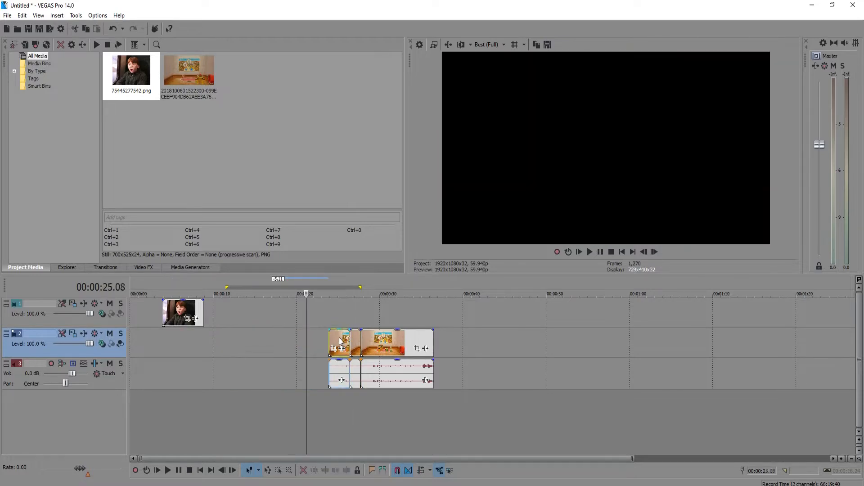
key(Delete)
click(356, 339)
key(Delete)
drag(365, 339, 135, 333)
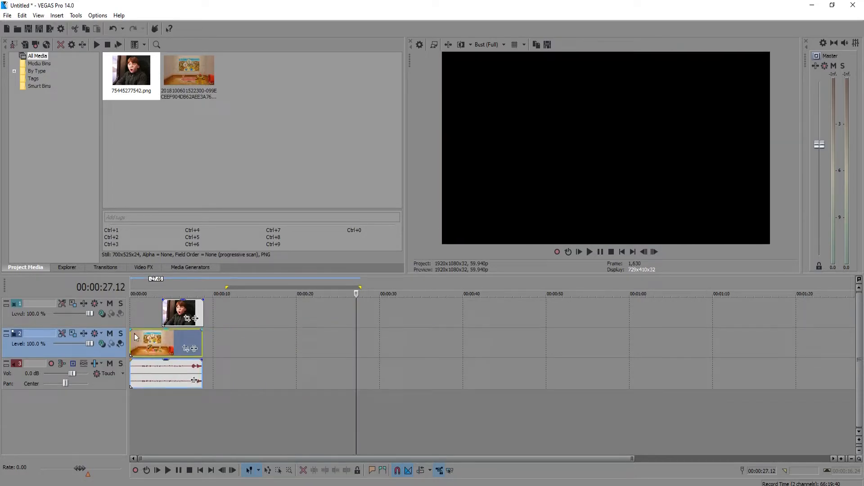
click(133, 306)
- Select the time range from 00:00:00.38 to 00:00:02.29 and trim the gameplay clip to end at 00:00:02.29
scroll(300, 338, up, 10)
drag(132, 288, 227, 290)
drag(310, 293, 386, 293)
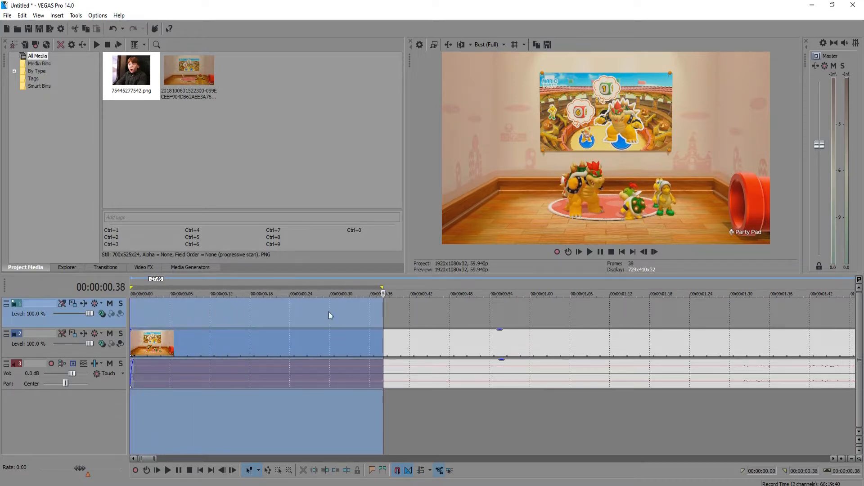
scroll(329, 311, down, 4)
drag(220, 286, 460, 304)
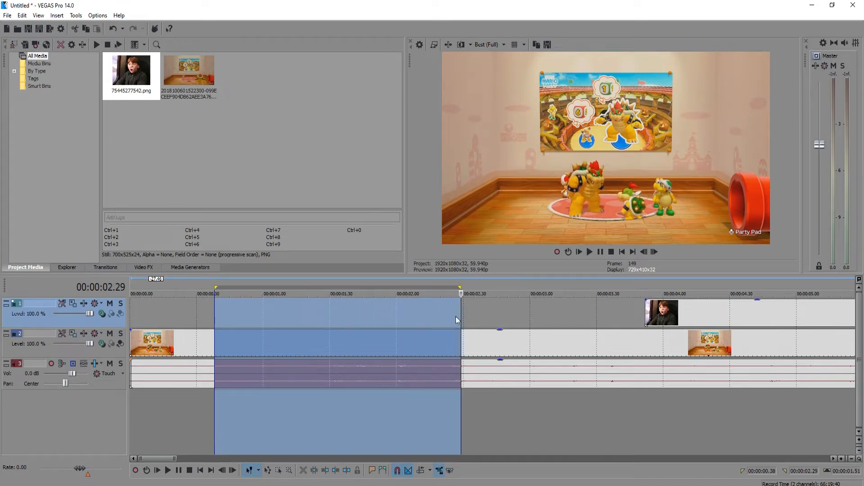
scroll(460, 304, down, 3)
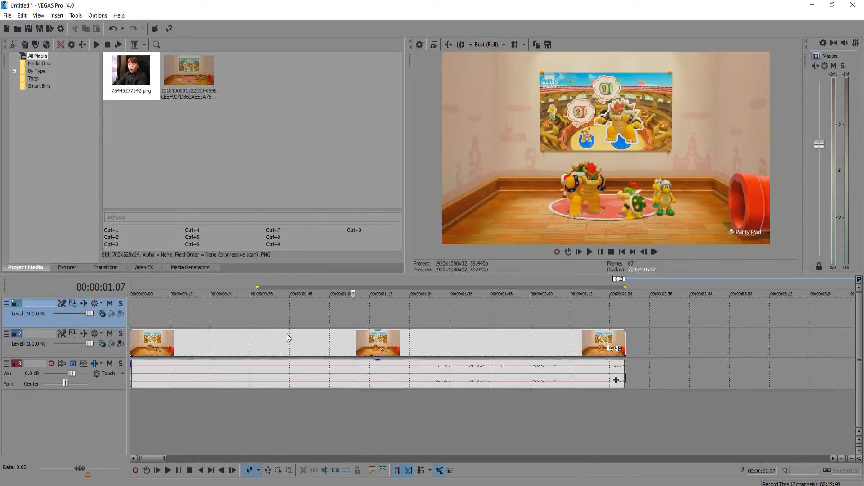
- Move the still image event to the start of the timeline, above the gameplay clip
scroll(287, 333, down, 3)
click(444, 311)
drag(444, 311, 182, 310)
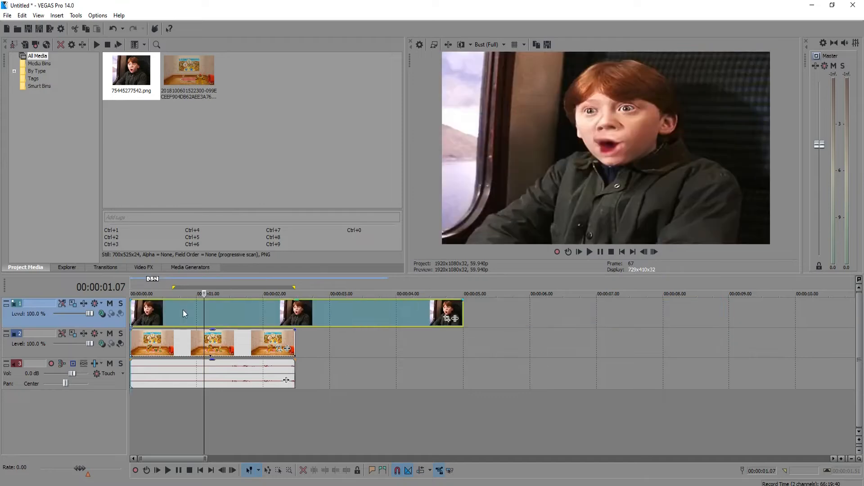
- Mute the still image's video track so the preview uses the gameplay track
click(167, 311)
scroll(173, 310, up, 5)
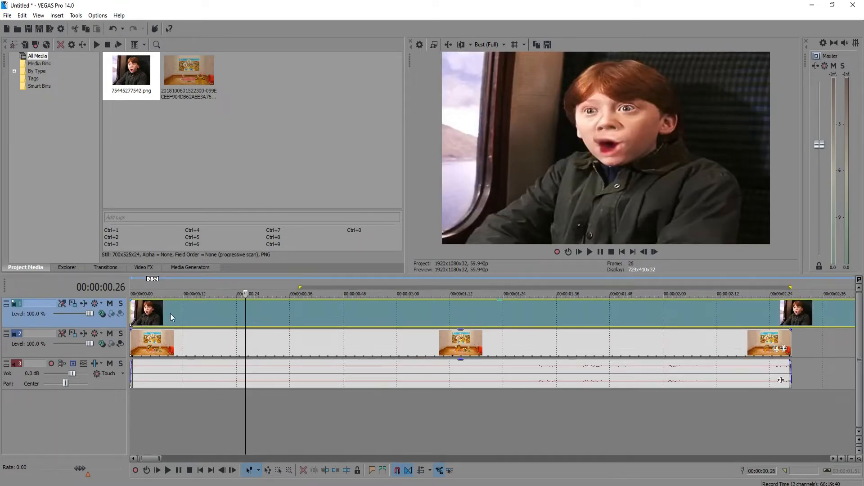
key(z)
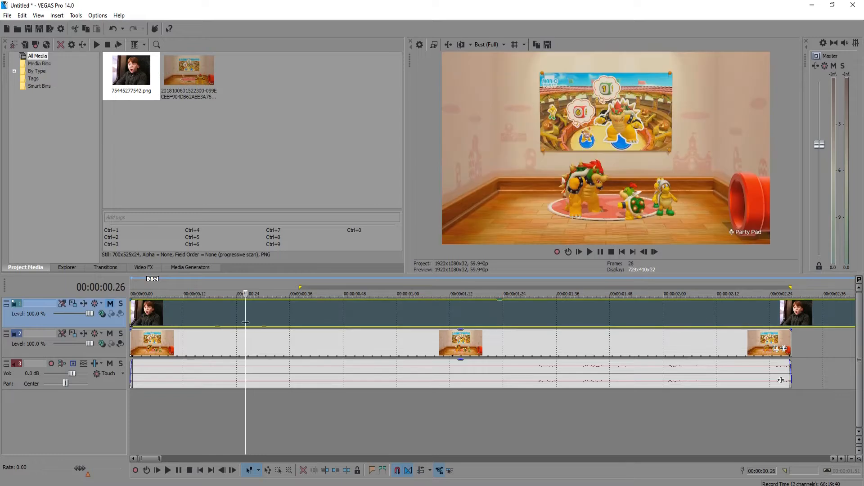
scroll(283, 317, down, 3)
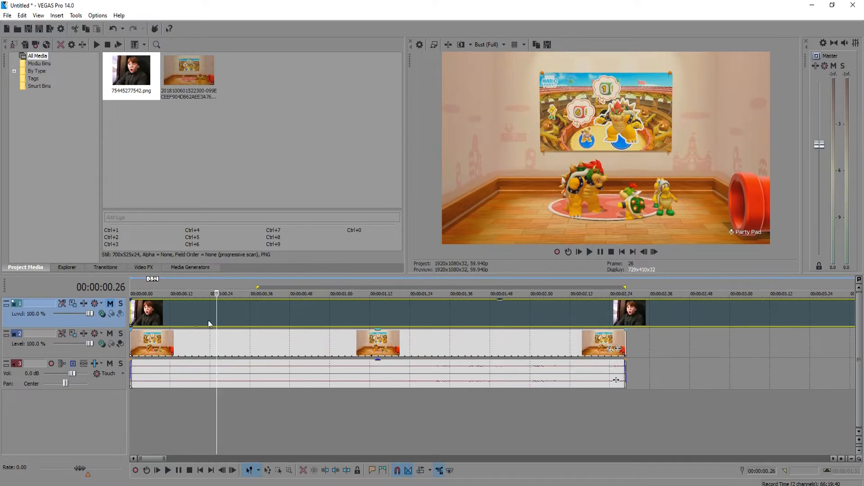
scroll(186, 336, up, 3)
- Check the aspect ratio and resample switches in the gameplay event's properties without changing them
click(167, 334)
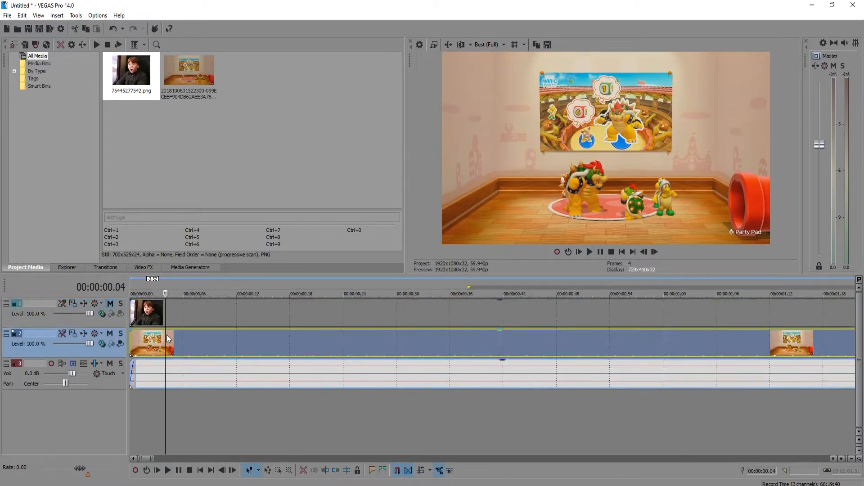
scroll(369, 353, down, 4)
right_click(263, 341)
click(279, 334)
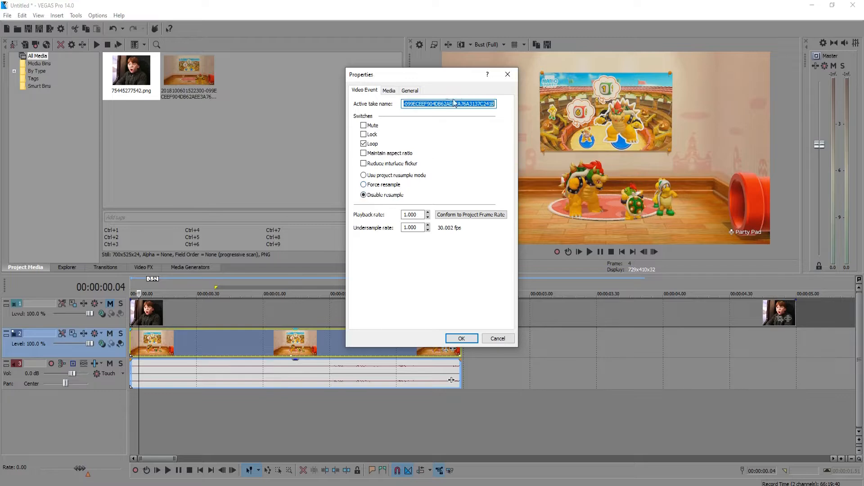
drag(441, 79, 296, 80)
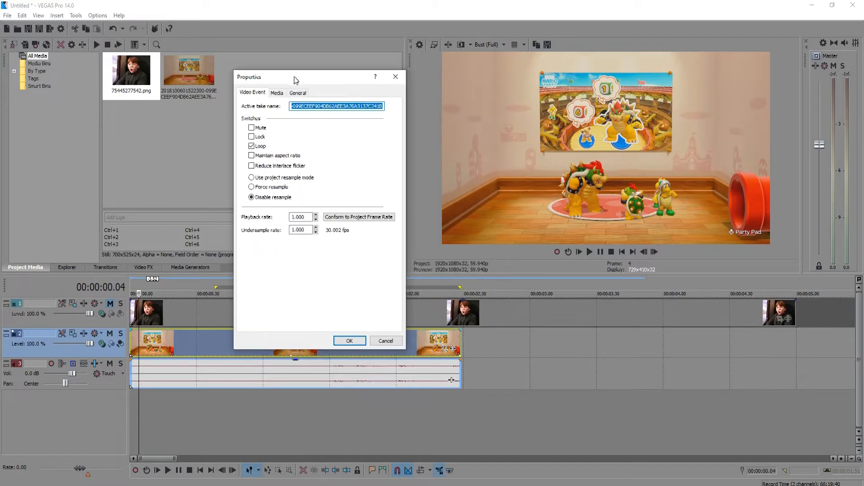
click(349, 341)
- Examine the gameplay clip in the preview at several timeline positions up to 00:00:01.24
scroll(280, 364, up, 3)
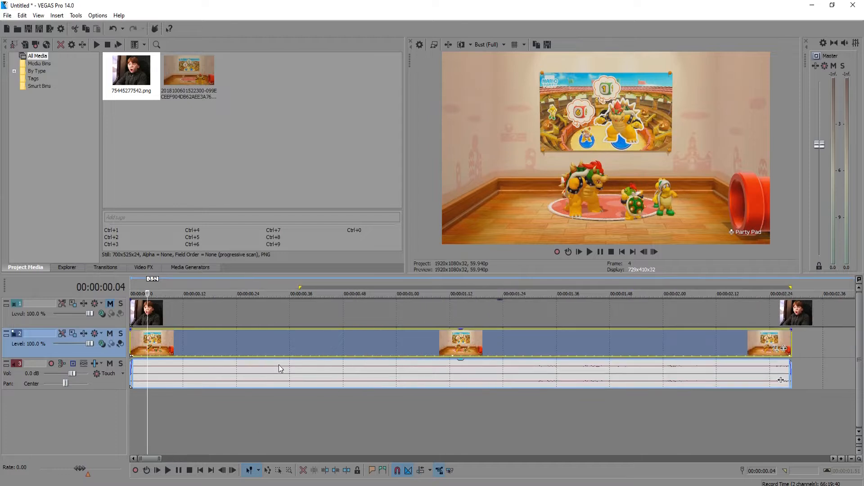
scroll(283, 366, down, 3)
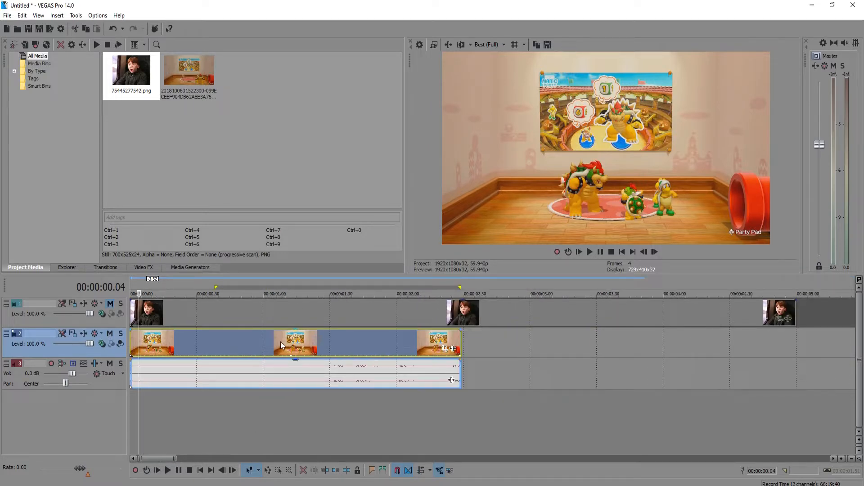
scroll(231, 346, up, 3)
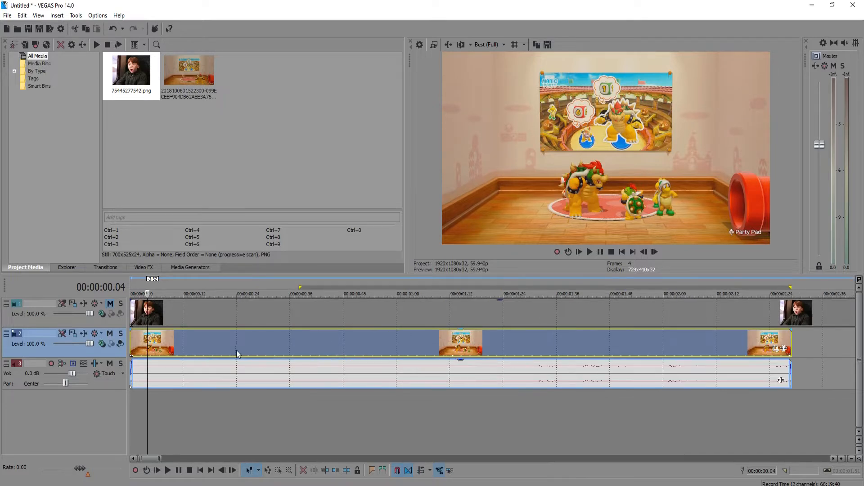
scroll(238, 354, down, 4)
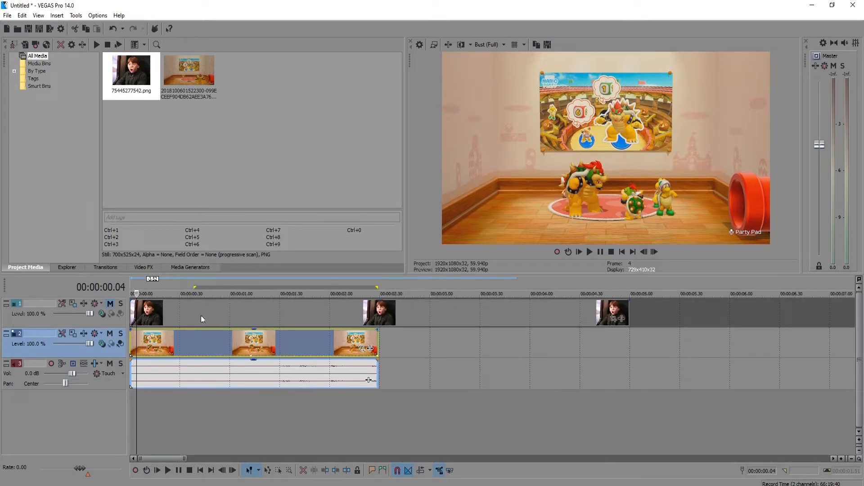
click(149, 314)
click(179, 341)
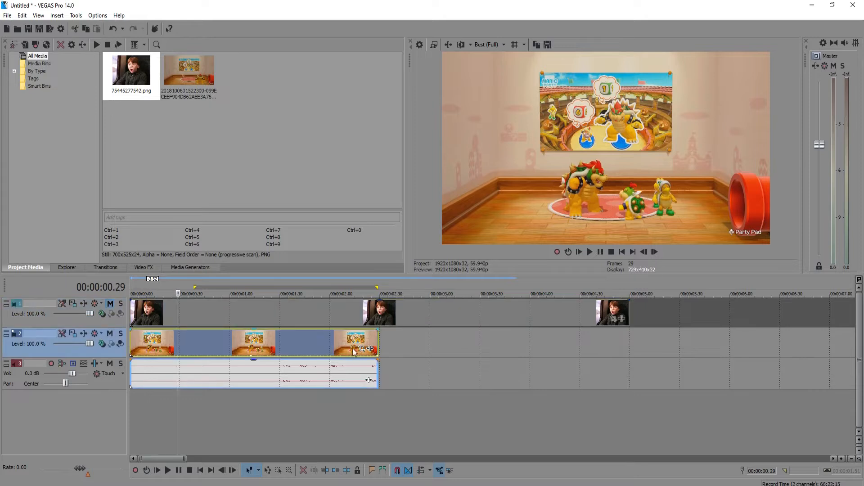
scroll(228, 353, up, 3)
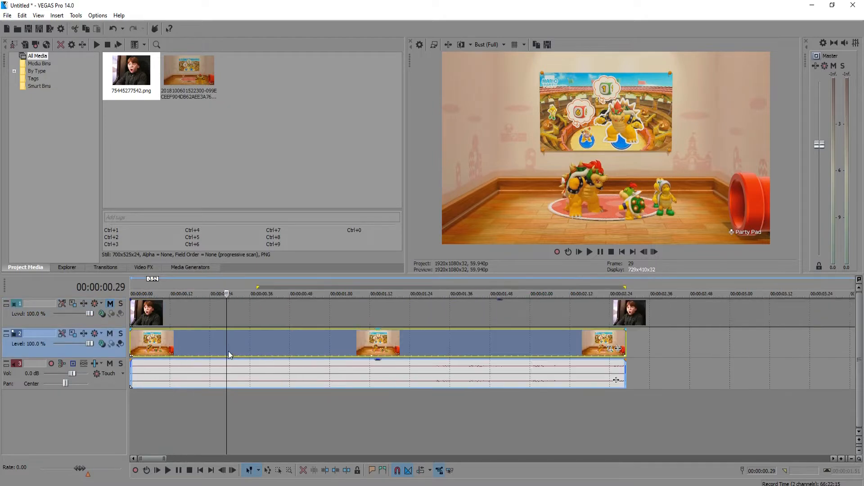
click(410, 347)
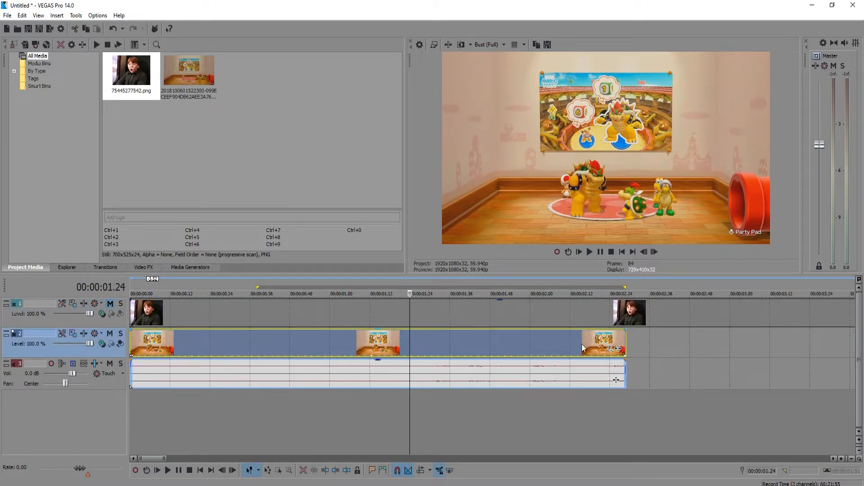
- Open Event Pan/Crop for the gameplay event, inspect its frame and position keyframe timeline, and close it
click(610, 350)
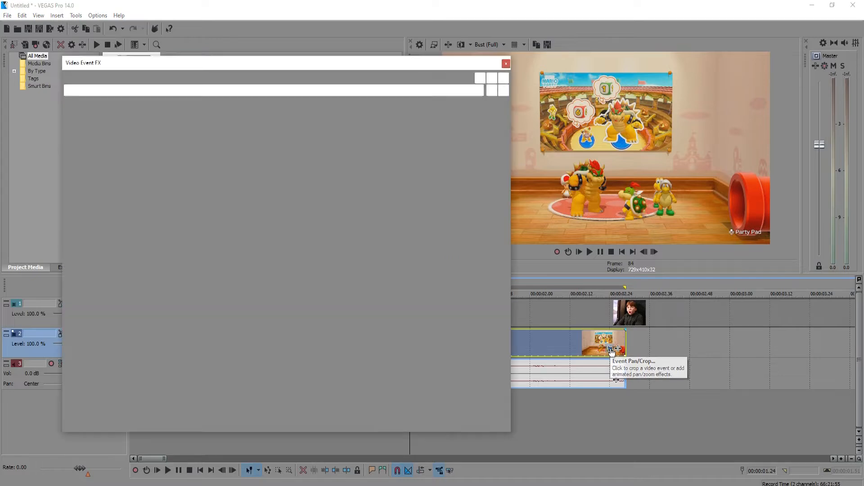
drag(249, 63, 400, 56)
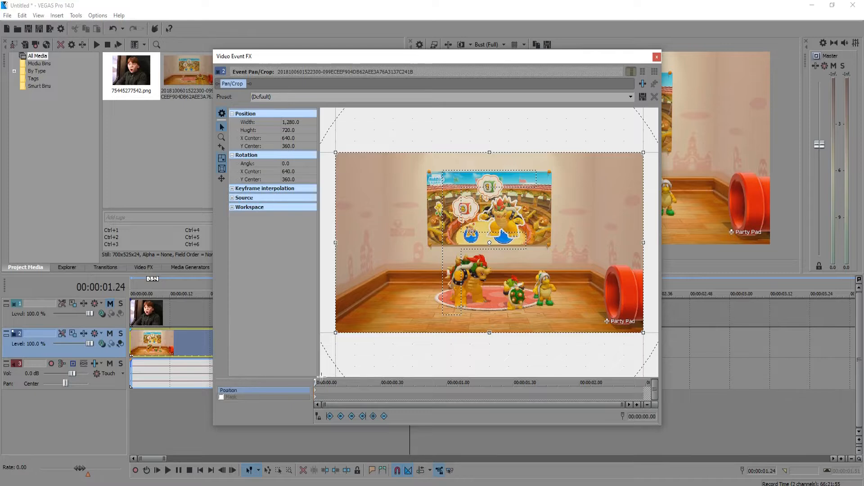
mouse_move(318, 382)
mouse_down()
mouse_move(628, 379)
mouse_move(315, 383)
mouse_up()
scroll(334, 395, up, 7)
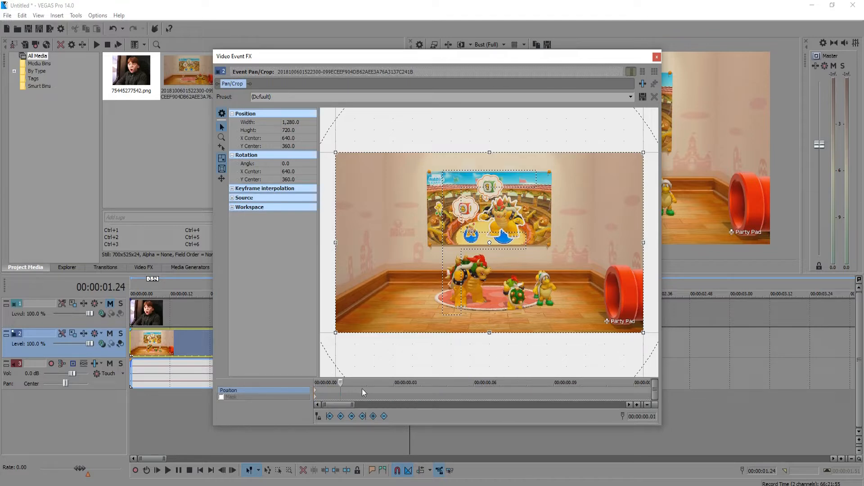
click(445, 387)
click(318, 392)
click(320, 389)
scroll(369, 388, down, 7)
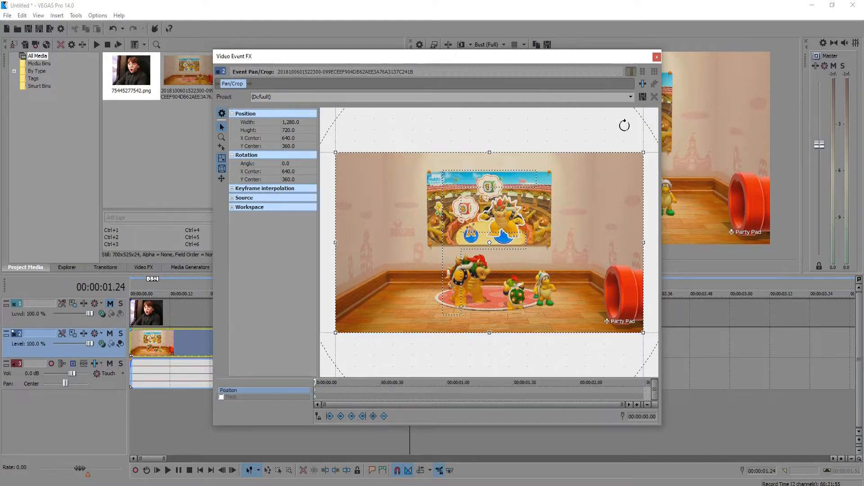
click(655, 57)
- Unmute the still image's track and mute the gameplay video track
click(163, 312)
scroll(163, 312, up, 3)
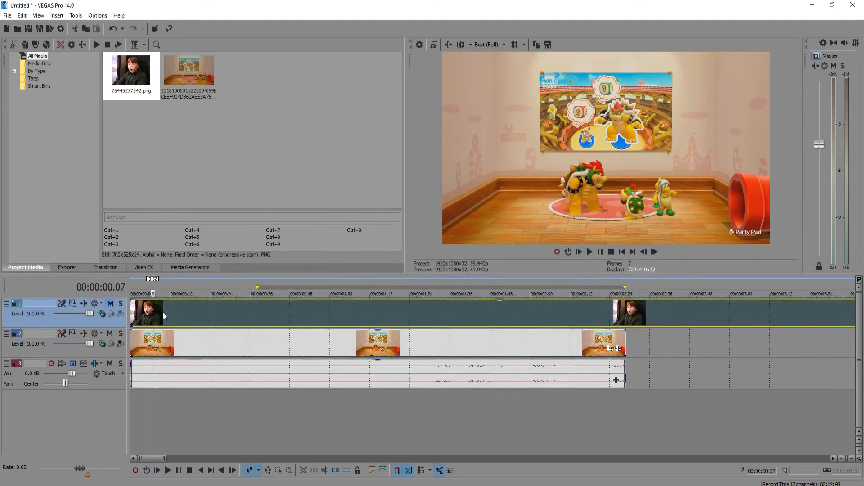
click(147, 315)
scroll(156, 309, down, 3)
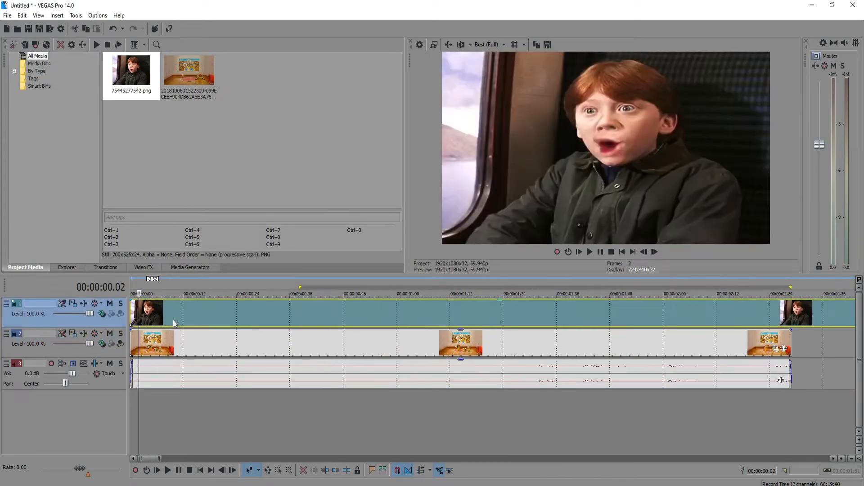
click(153, 344)
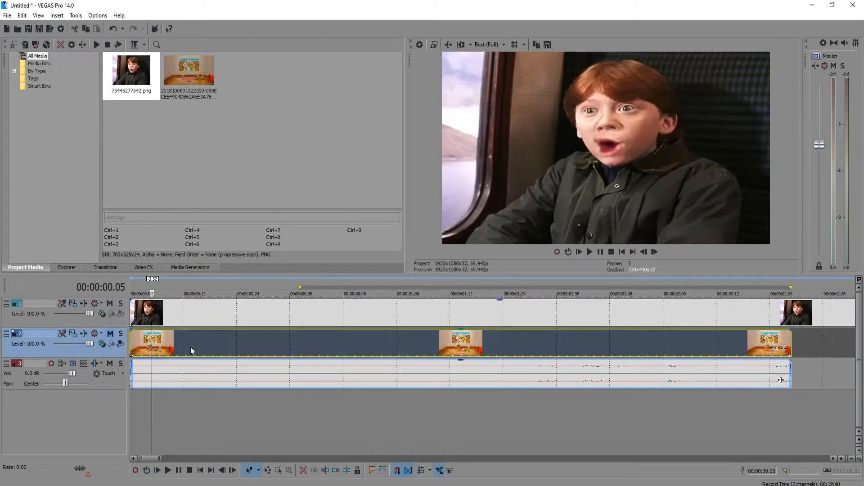
click(161, 317)
scroll(138, 312, down, 4)
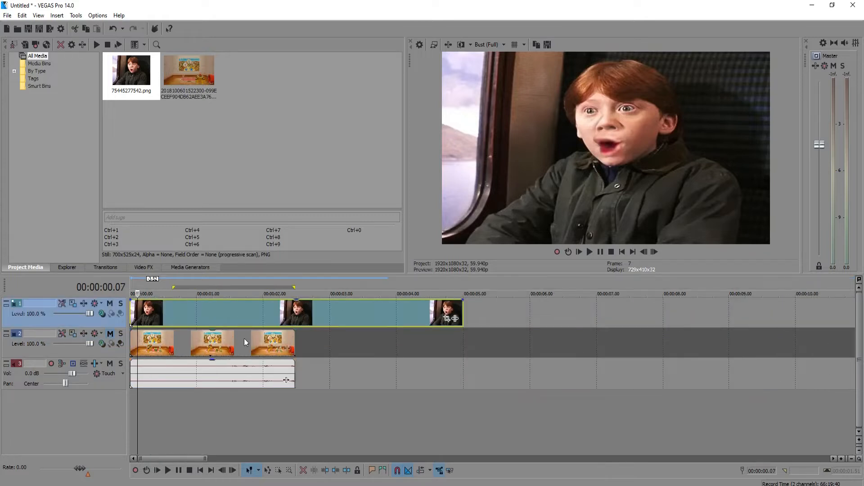
- Set the still image event's resample mode to Disable resample in its properties
right_click(447, 322)
click(417, 470)
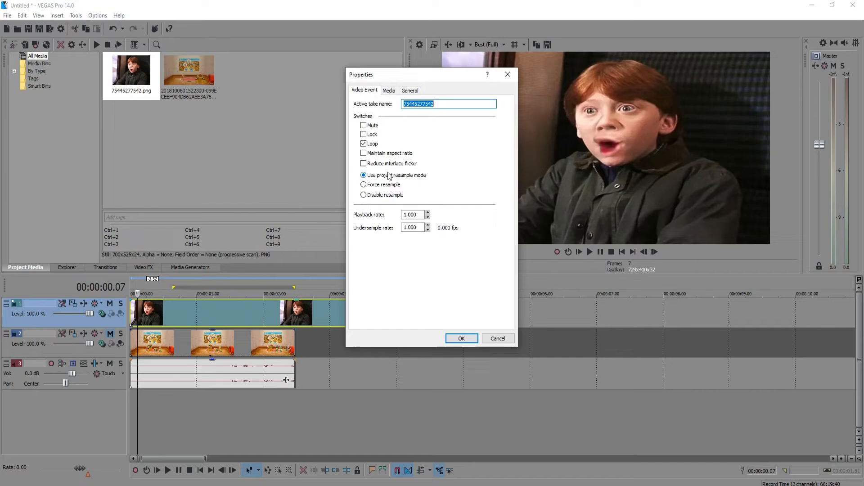
click(378, 195)
click(462, 338)
- Open Event Pan/Crop for the still image, shrink its workspace view and move the window away from the preview
click(447, 319)
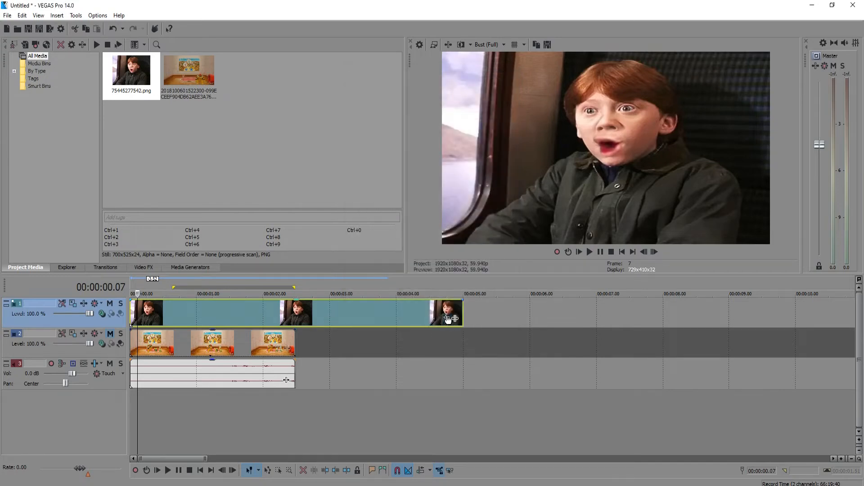
scroll(460, 224, down, 2)
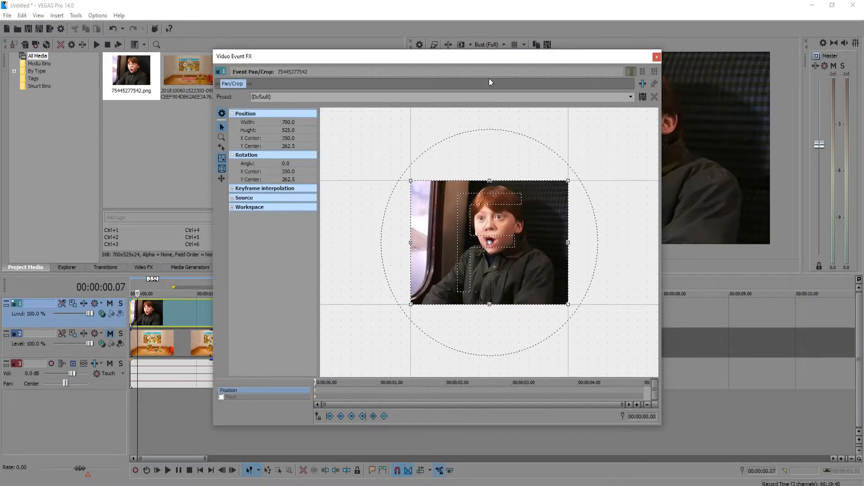
drag(504, 57, 378, 58)
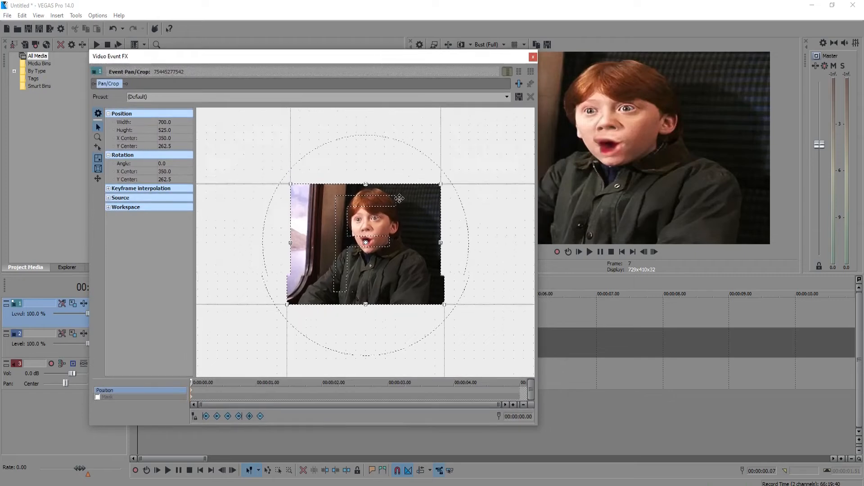
scroll(396, 231, down, 3)
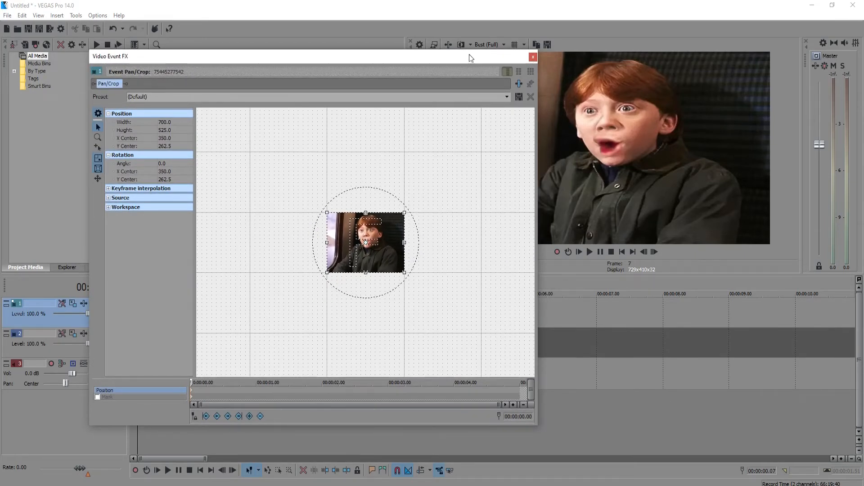
drag(469, 57, 384, 47)
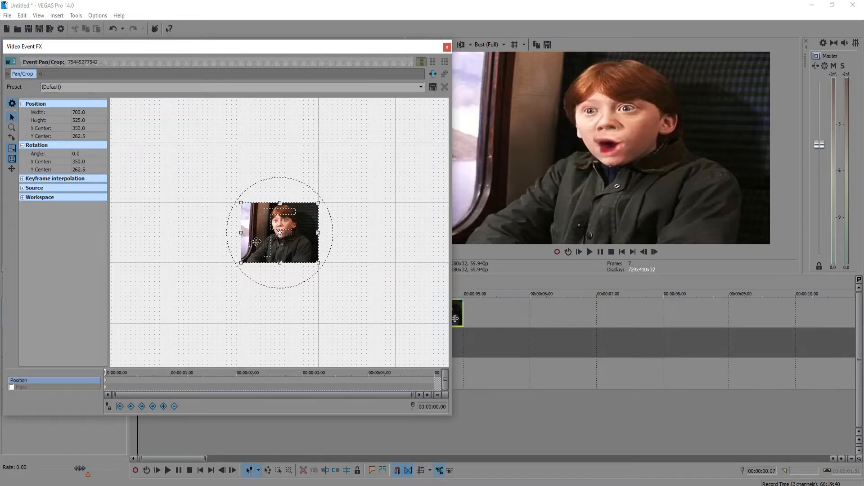
- Match the still image's crop frame to the output aspect ratio
scroll(301, 233, up, 2)
scroll(319, 242, down, 1)
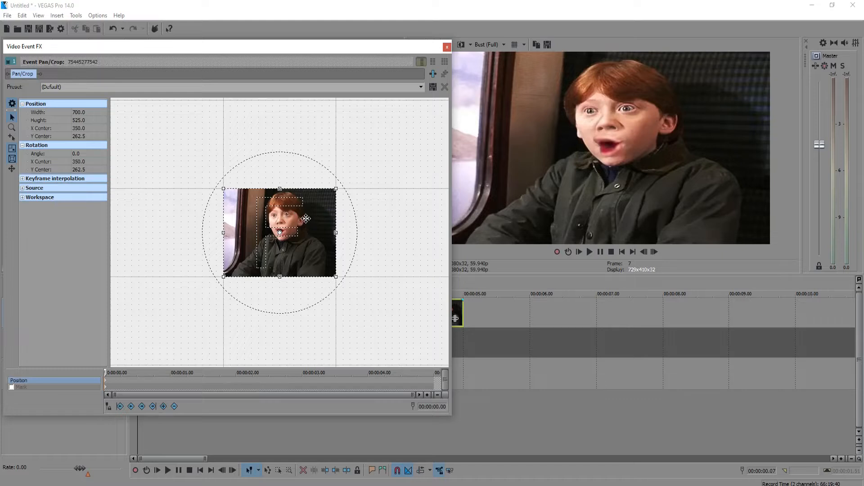
right_click(393, 214)
right_click(383, 174)
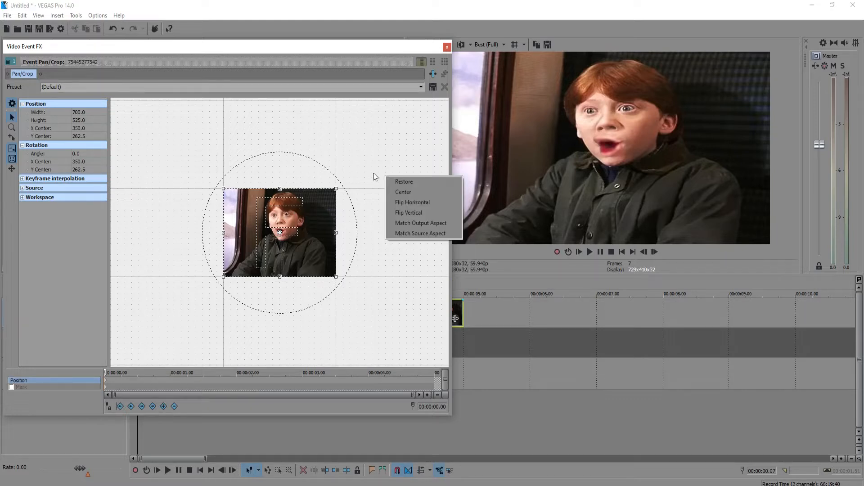
right_click(199, 155)
right_click(319, 223)
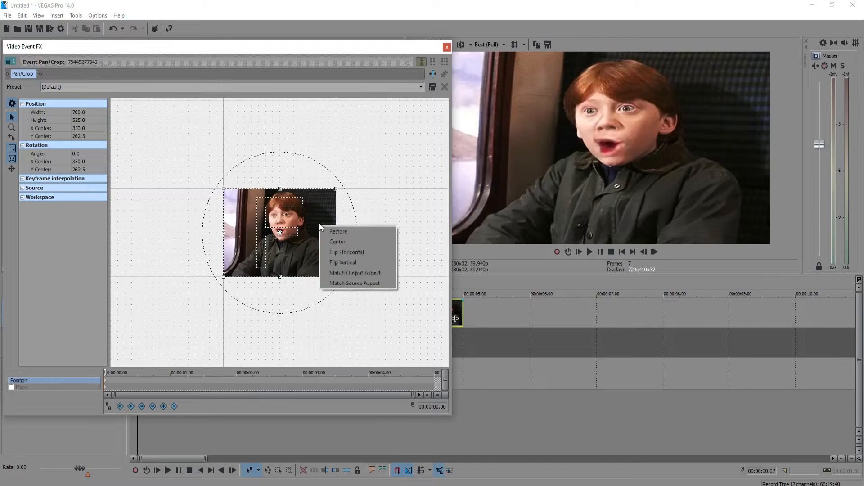
click(367, 273)
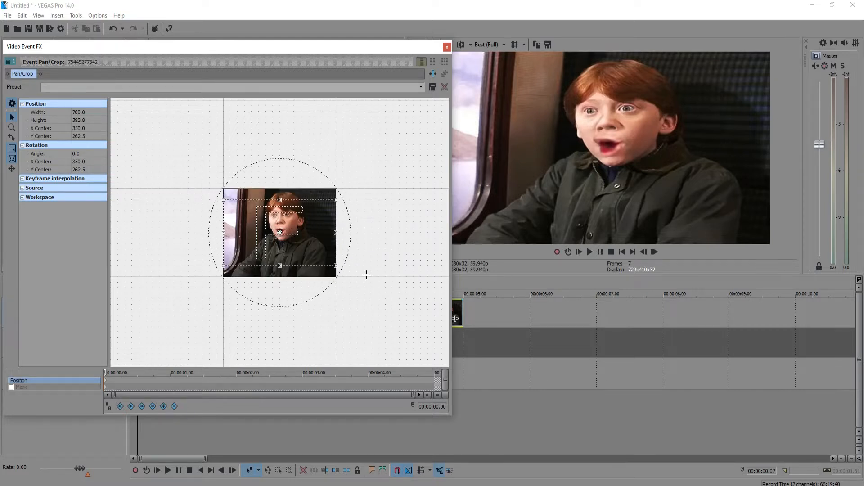
- Enlarge the still image's crop frame to about 1,036 by 583, keeping it centred on the picture
scroll(269, 243, down, 4)
scroll(269, 244, up, 1)
scroll(269, 244, up, 3)
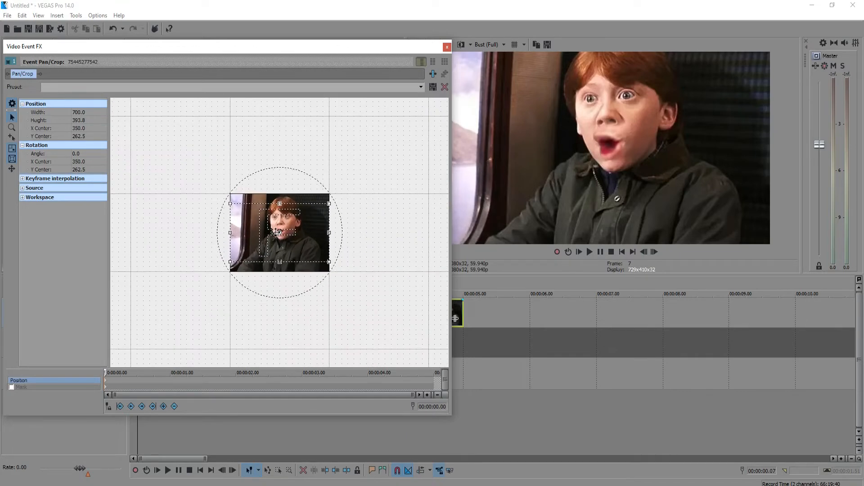
scroll(269, 243, down, 10)
drag(279, 222, 279, 216)
scroll(277, 193, up, 4)
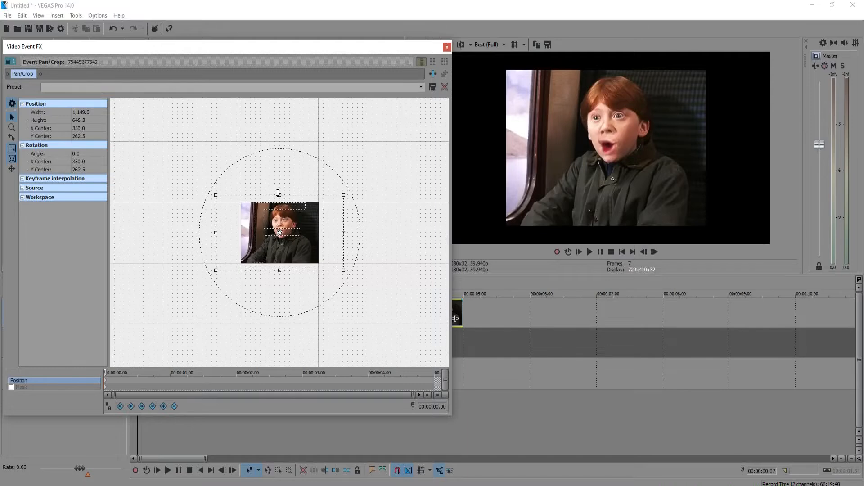
scroll(278, 193, up, 2)
- Try rotating the crop frame about -10.9 degrees and flipping it horizontally, and undo both changes
mouse_move(280, 177)
mouse_down()
mouse_move(283, 215)
mouse_move(285, 184)
mouse_move(320, 174)
mouse_move(272, 162)
mouse_move(297, 182)
mouse_up()
right_click(304, 206)
click(323, 242)
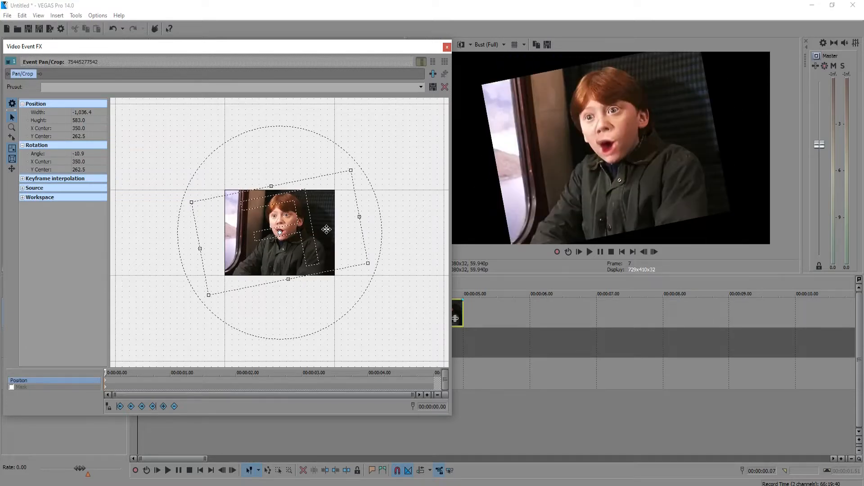
key(ctrl+z)
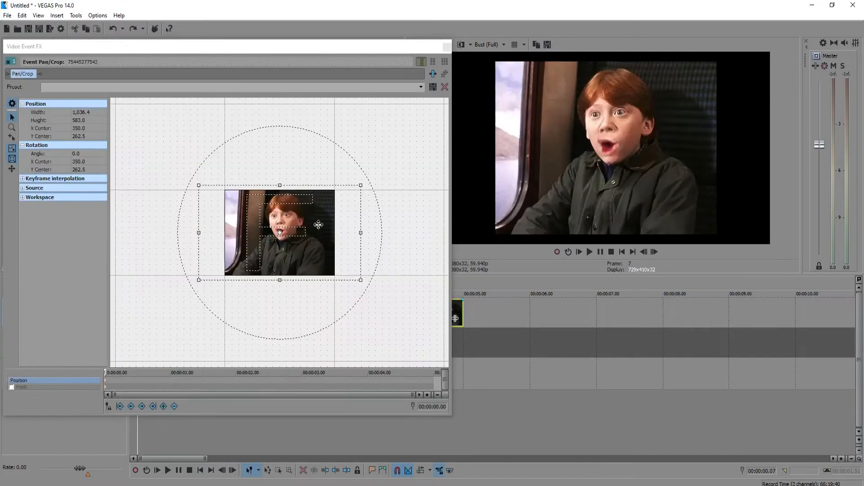
scroll(276, 216, down, 3)
scroll(252, 230, up, 3)
scroll(249, 233, up, 3)
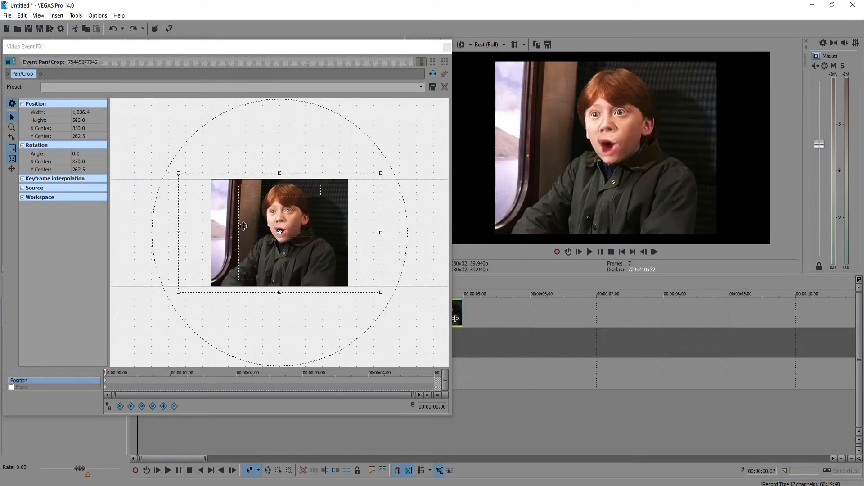
scroll(165, 147, down, 2)
scroll(165, 147, down, 1)
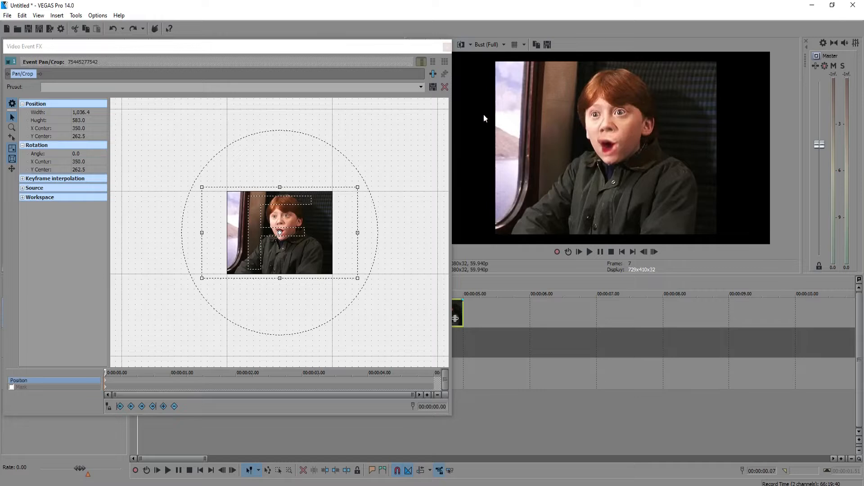
- Close Event Pan/Crop, unmute the gameplay video track and play the timeline to preview the still image over it
click(447, 46)
scroll(157, 368, up, 2)
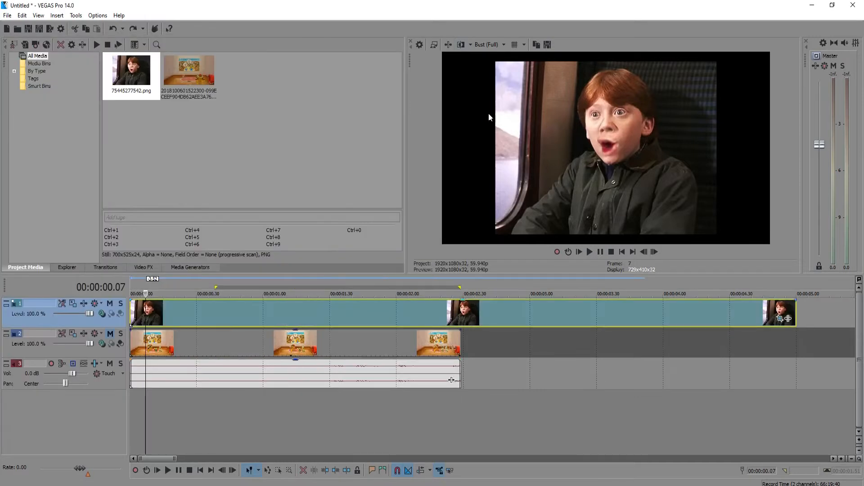
click(166, 342)
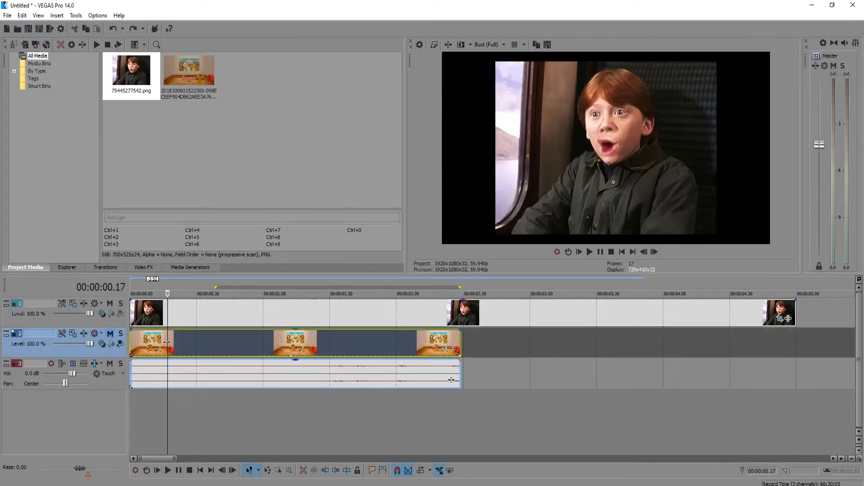
drag(143, 288, 215, 288)
click(254, 307)
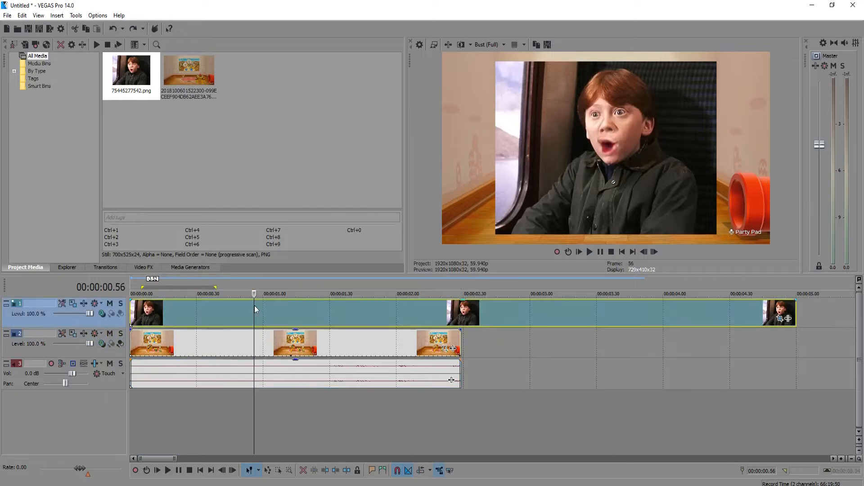
key(space)
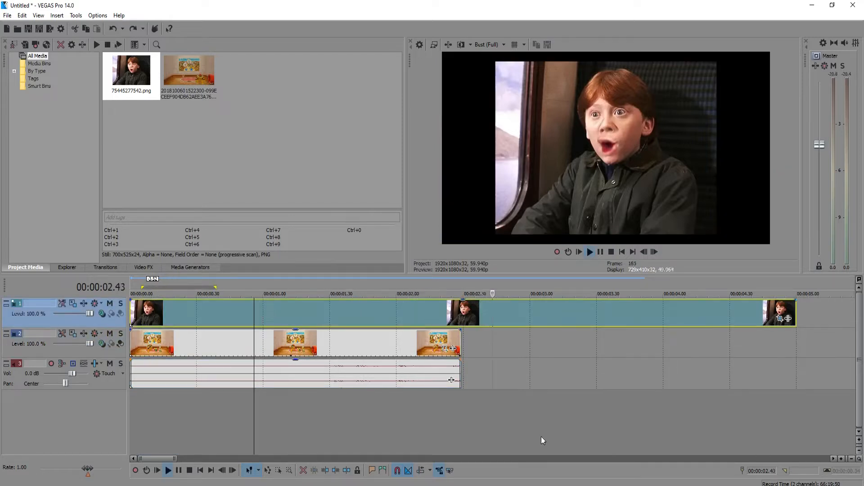
key(space)
click(146, 314)
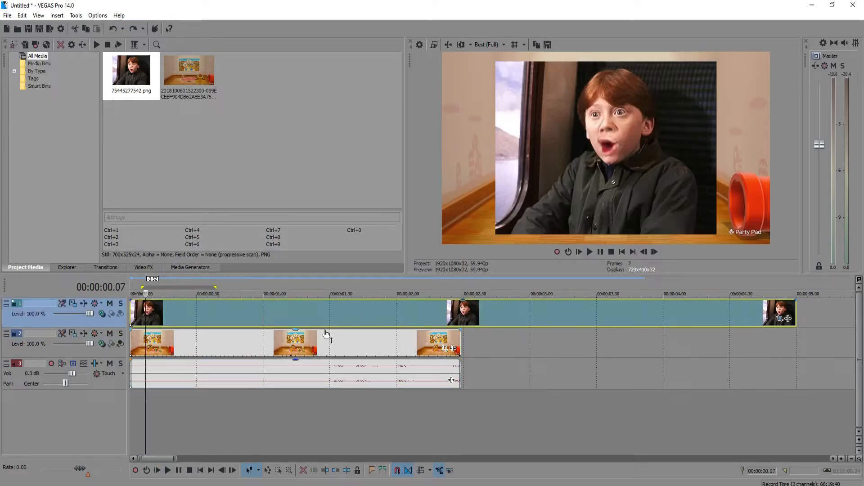
- Mute the gameplay video track and select the still image event near its start
click(174, 338)
key(z)
click(146, 316)
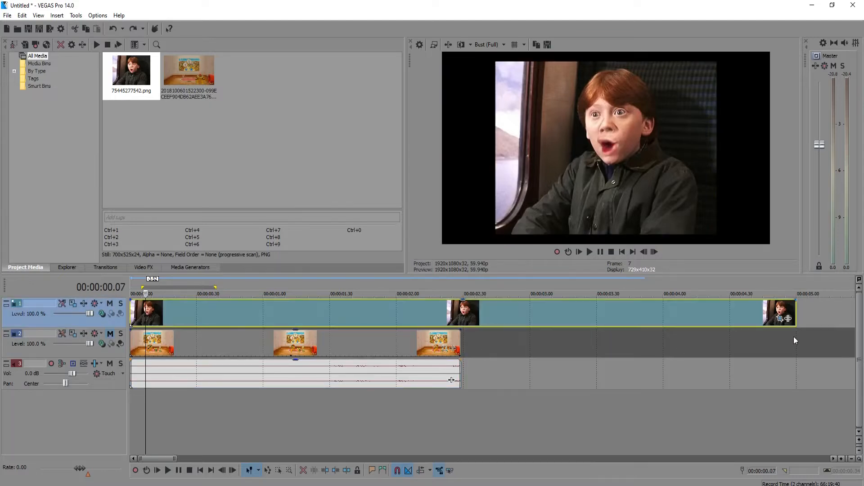
- Open Event Pan/Crop for the still image, view its Mask settings and return to the Position settings
click(781, 320)
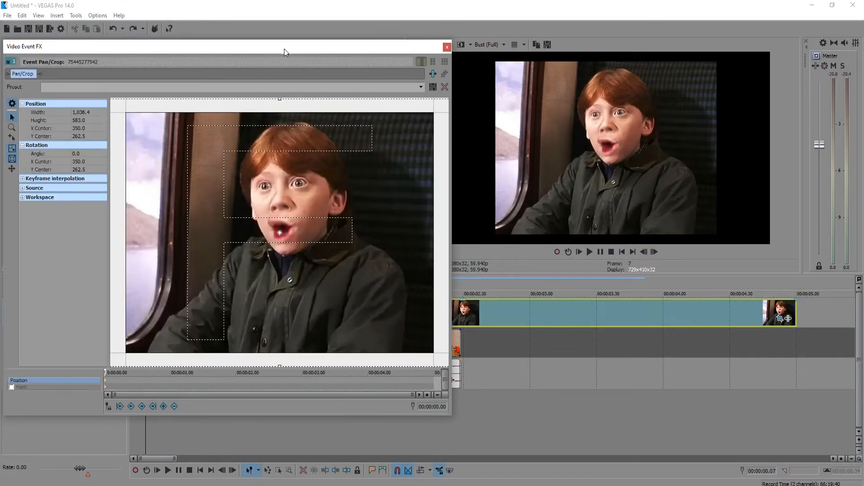
drag(285, 48, 293, 50)
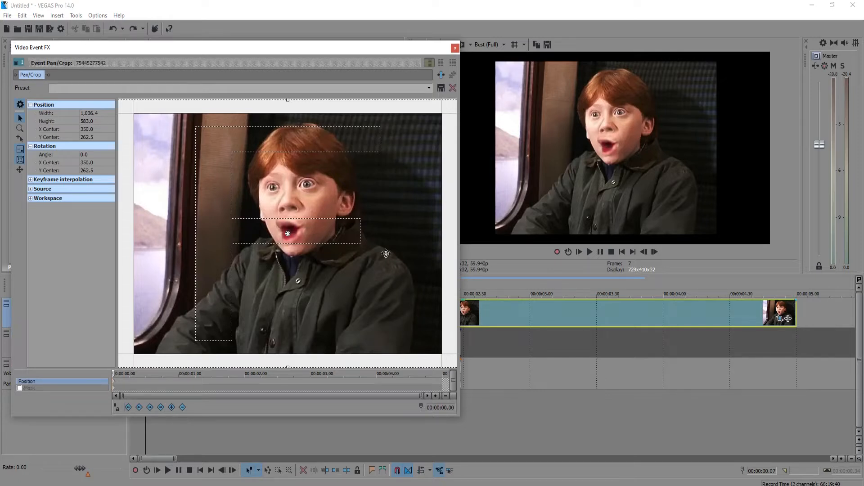
click(42, 388)
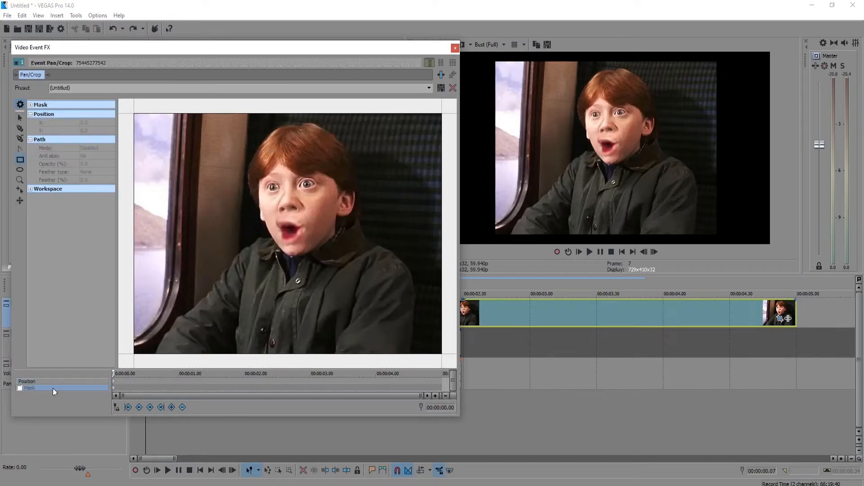
click(36, 381)
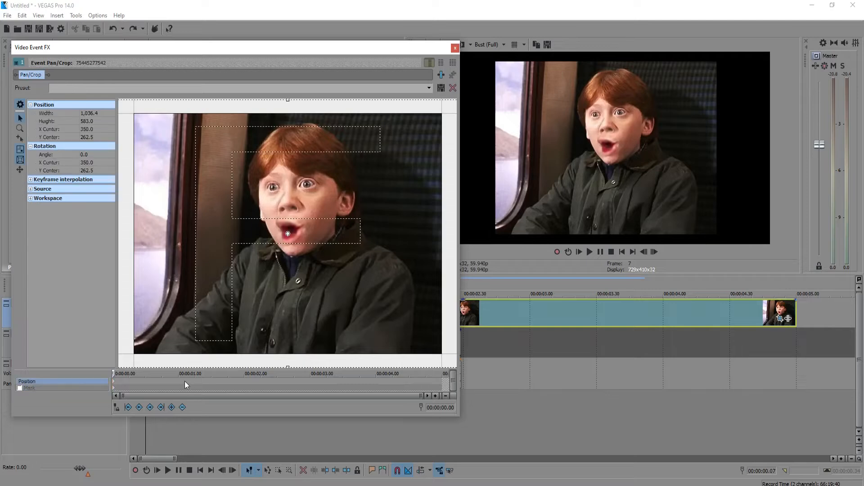
- Move the still image's crop frame horizontally to an X Center of -350
scroll(236, 345, down, 4)
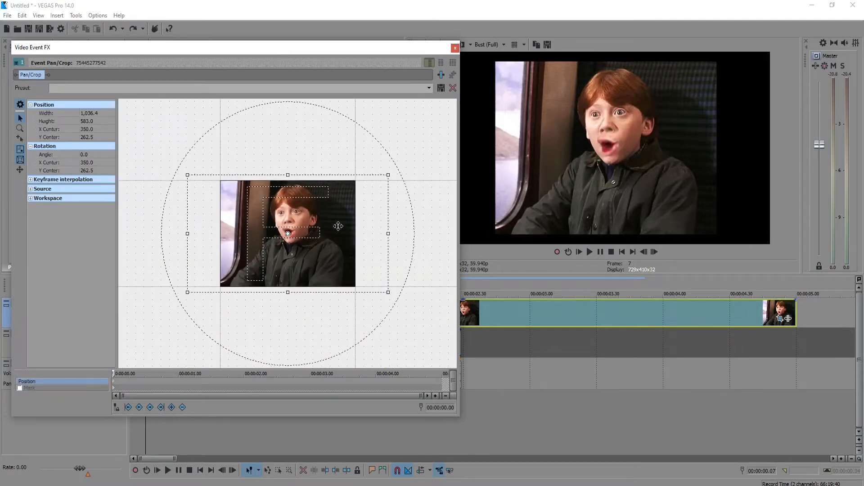
drag(337, 227, 240, 222)
scroll(174, 214, down, 2)
scroll(238, 221, up, 3)
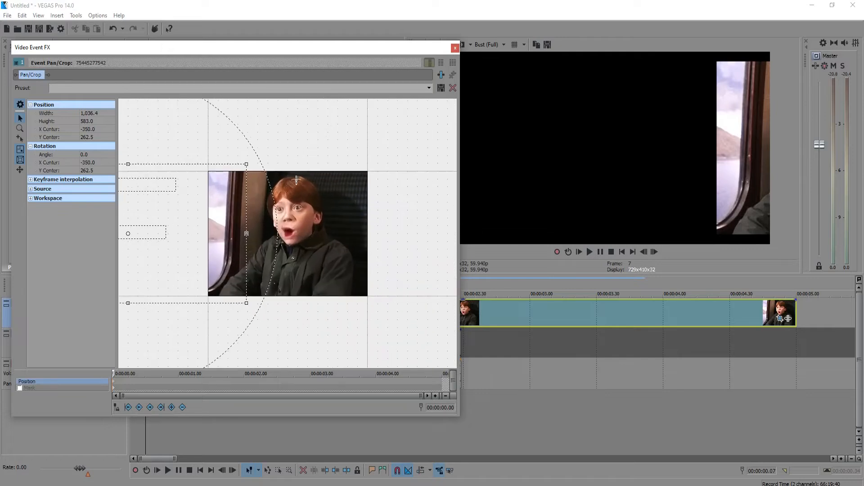
- Try moving the crop frame diagonally to about X Center 523 and Y Center -17.5, and undo that move
scroll(229, 220, down, 2)
drag(231, 211, 347, 177)
key(ctrl+z)
key(ctrl+z)
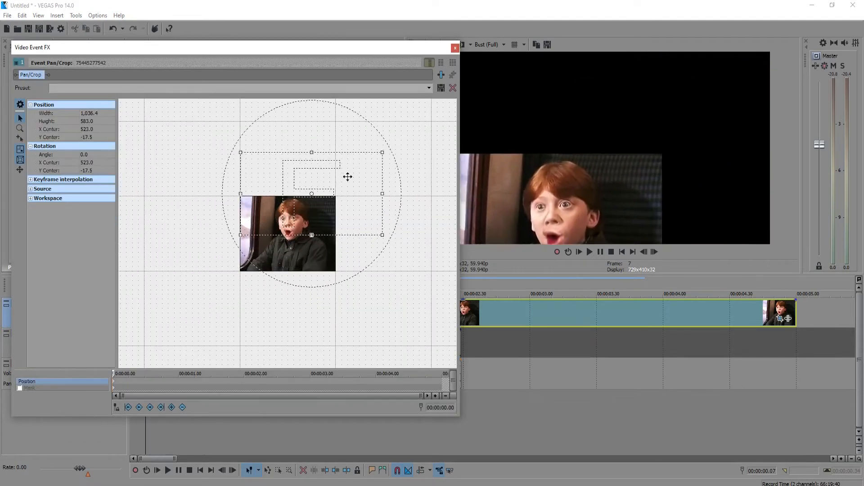
key(ctrl+z)
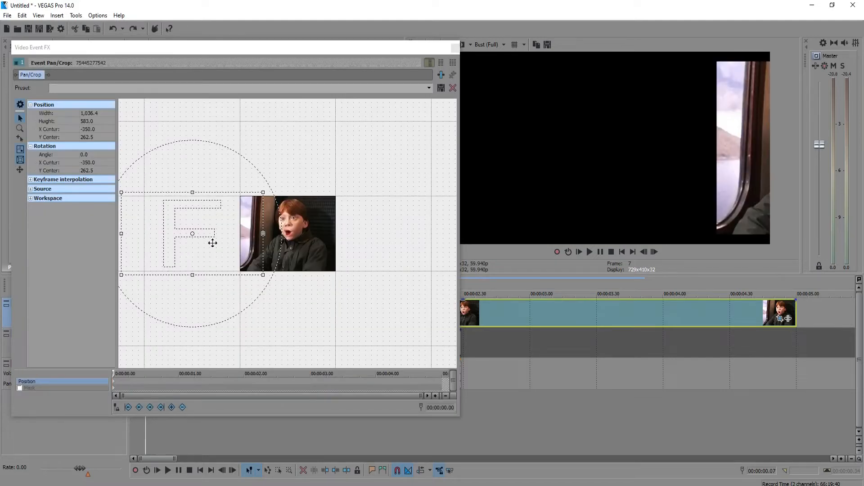
- Move the starting crop frame to an X Center of -525 and add a position keyframe at 00:00:05.00
drag(214, 236, 203, 235)
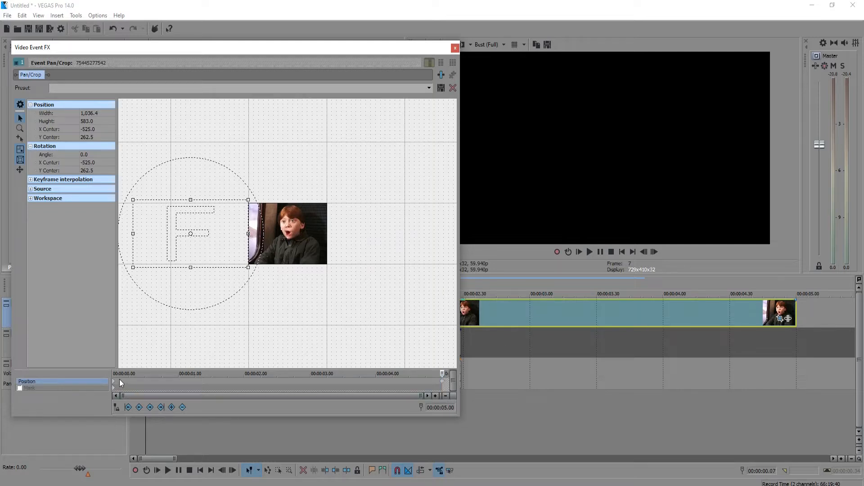
drag(444, 374, 397, 368)
click(115, 385)
- Move the crop frame at the 00:00:05.00 keyframe horizontally across the picture to an X Center of 1,225
scroll(239, 236, down, 2)
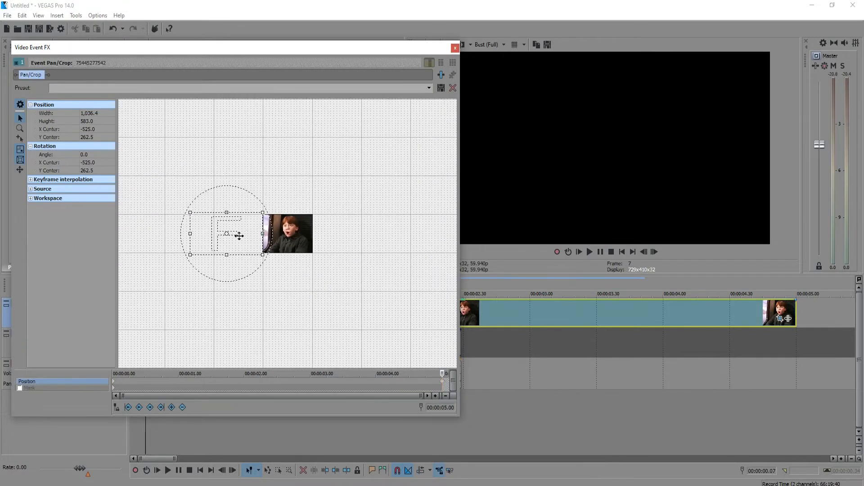
drag(242, 234, 364, 234)
scroll(278, 308, up, 1)
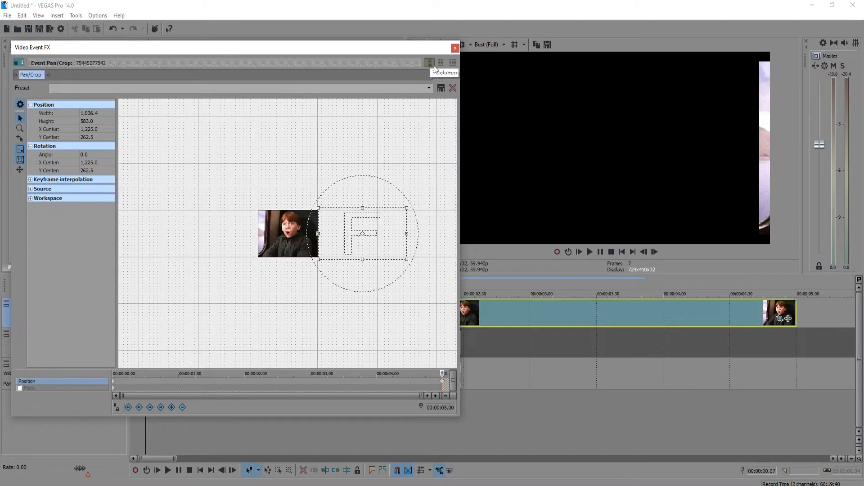
- Close Event Pan/Crop and play the timeline to preview the still image's sliding animation
click(455, 47)
scroll(174, 308, down, 3)
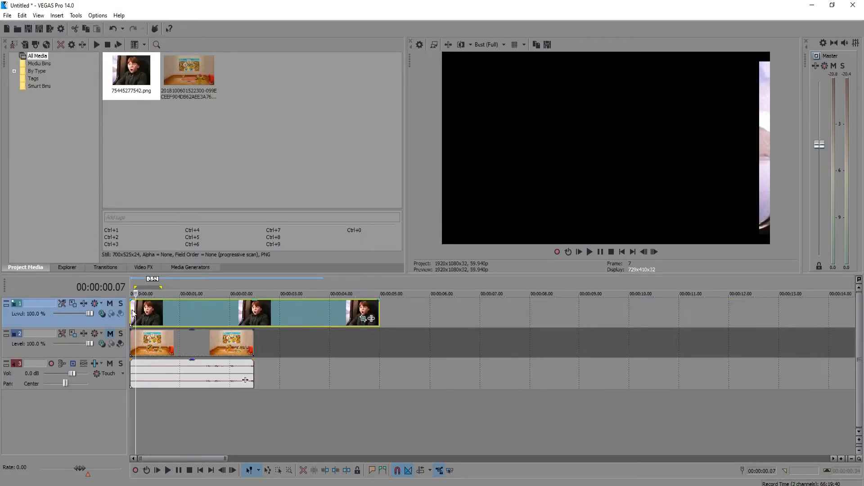
key(space)
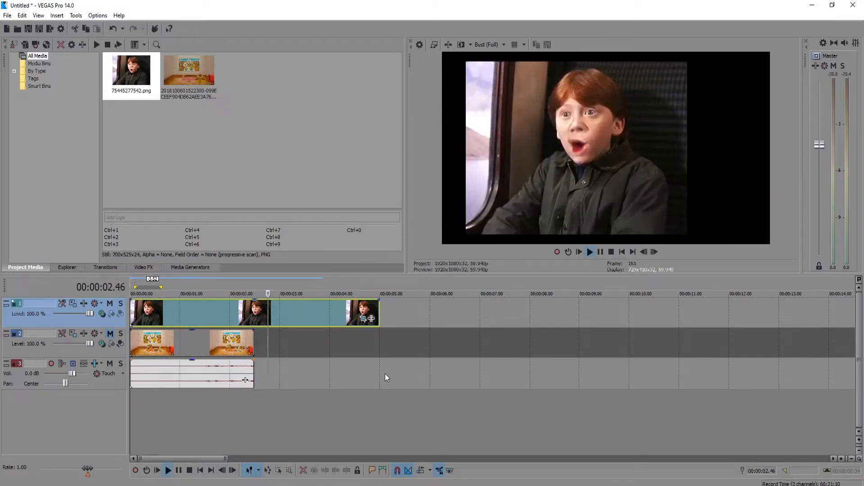
key(space)
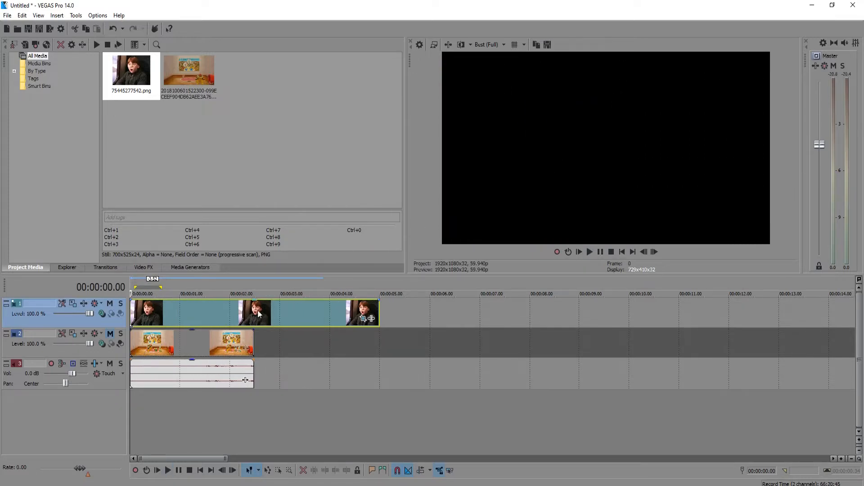
- Reopen Event Pan/Crop for the still image, go to its first position keyframe and move the window to mid-screen
click(142, 309)
click(364, 319)
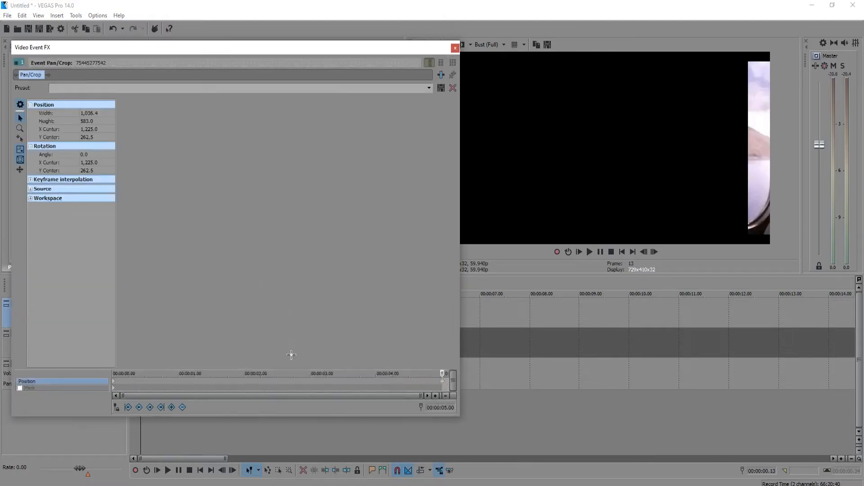
scroll(222, 272, down, 2)
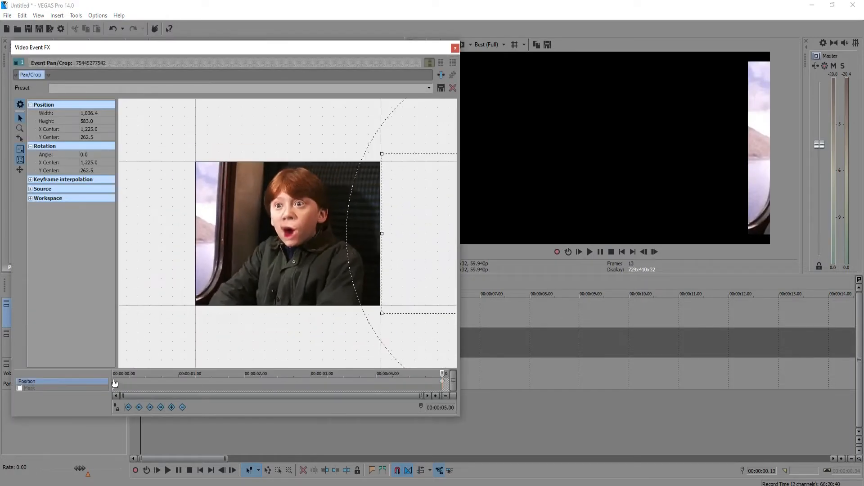
click(113, 381)
scroll(220, 233, down, 6)
scroll(223, 231, up, 2)
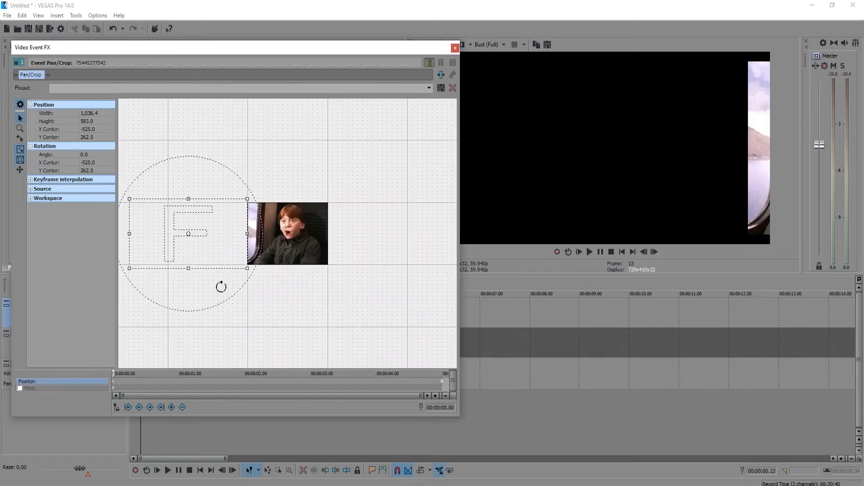
drag(114, 373, 64, 368)
drag(329, 48, 453, 52)
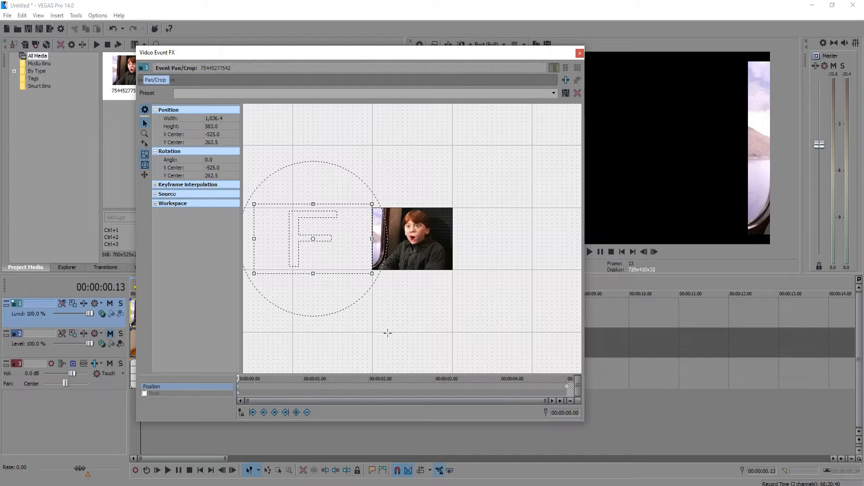
scroll(373, 243, down, 3)
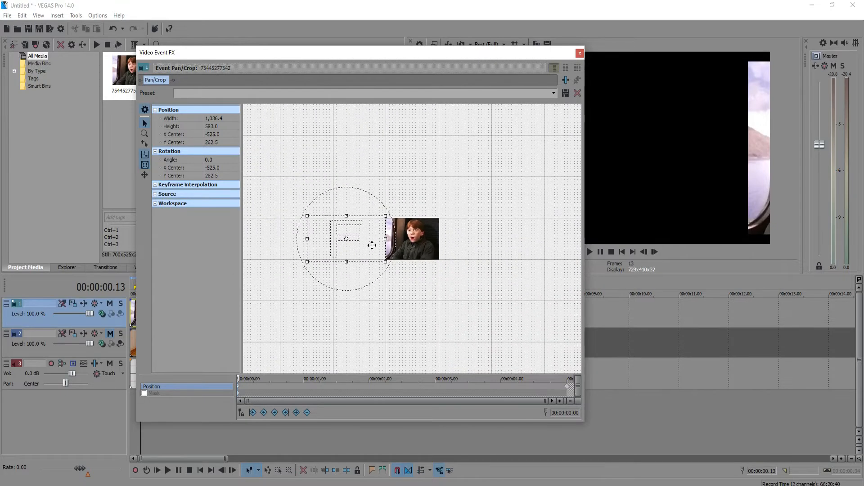
- Move Event Pan/Crop clear of the timeline and check the still image's slide at several points in time
scroll(395, 239, up, 1)
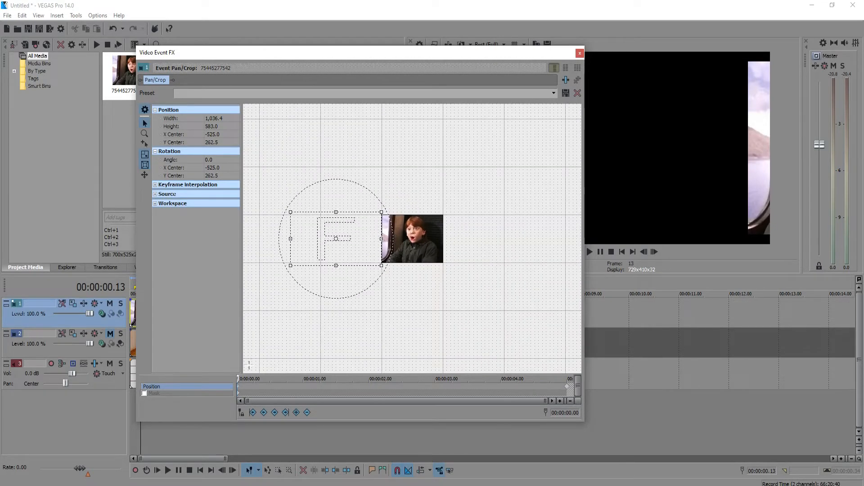
mouse_move(240, 378)
mouse_down()
mouse_move(346, 371)
mouse_move(234, 388)
mouse_up()
drag(241, 377, 234, 354)
drag(401, 59, 465, 50)
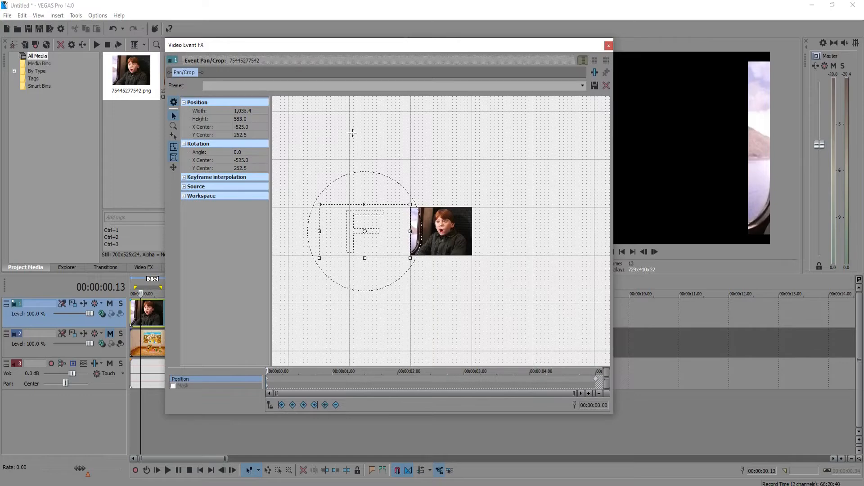
drag(398, 45, 616, 237)
click(204, 309)
click(263, 313)
click(271, 309)
click(295, 314)
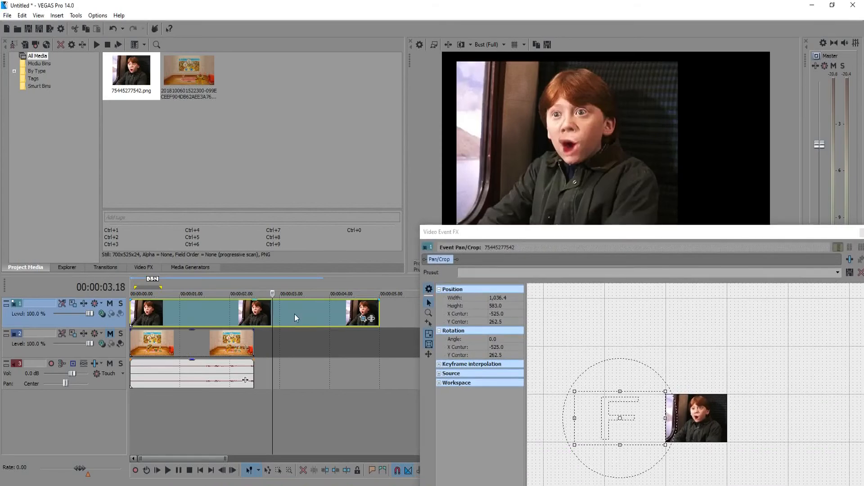
click(254, 322)
click(225, 315)
click(197, 311)
- Add a position keyframe at 00:00:02.27 and shrink its crop frame around the face to about 315 by 177
drag(534, 234, 260, 69)
drag(253, 403, 181, 377)
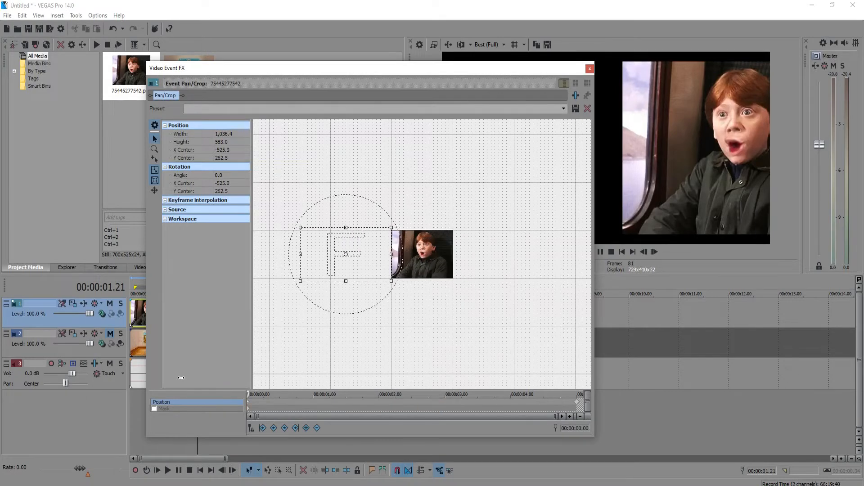
drag(428, 70, 392, 58)
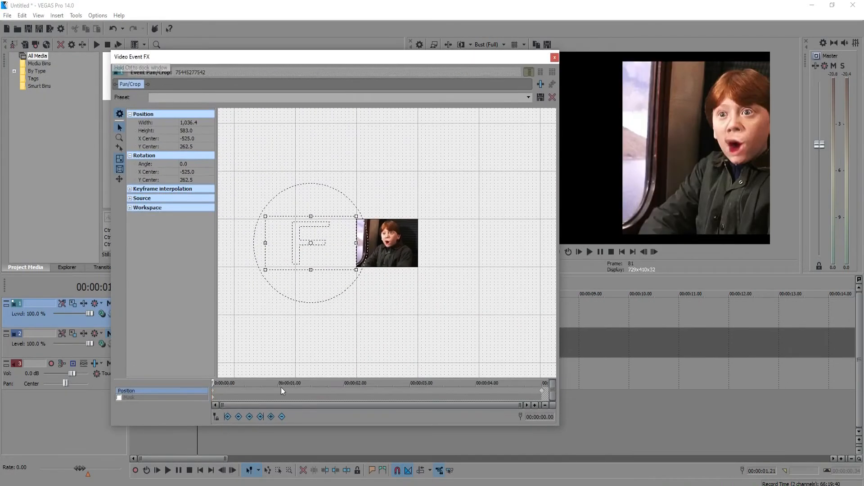
drag(215, 383, 373, 386)
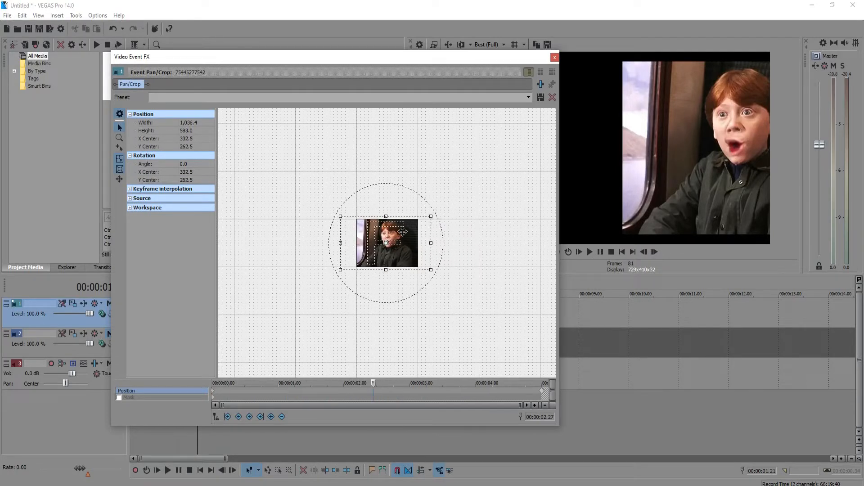
double_click(371, 390)
scroll(387, 243, up, 3)
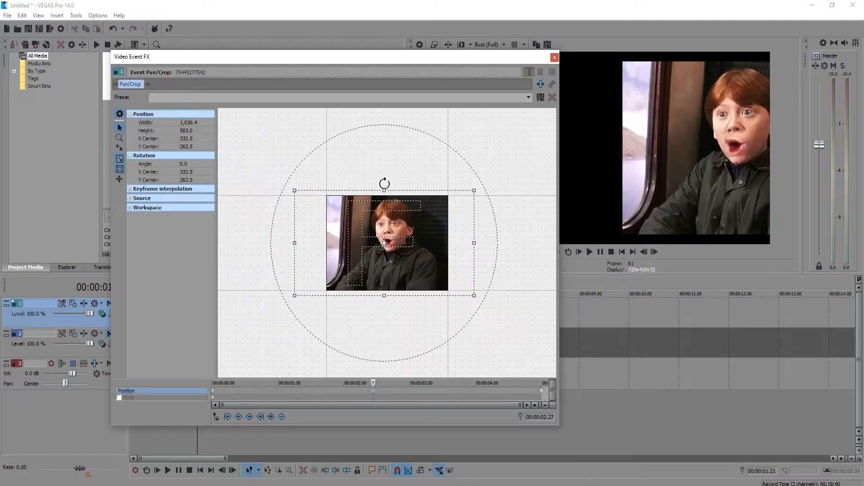
drag(385, 188, 386, 224)
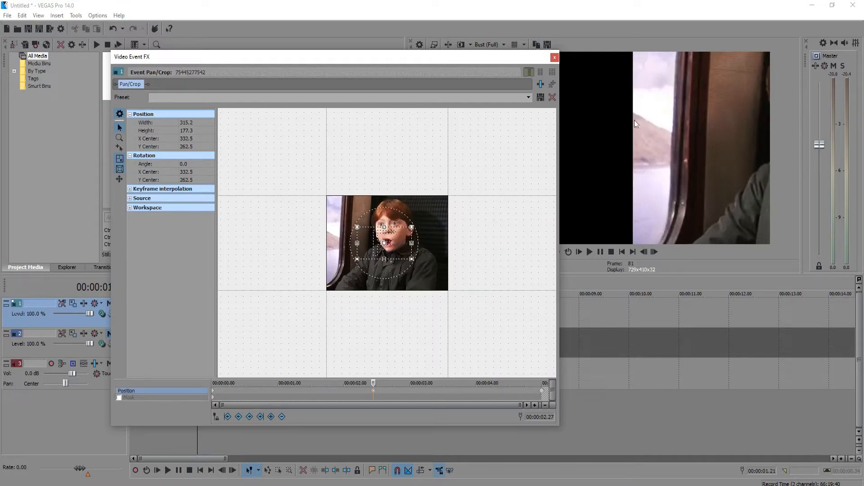
- Move Event Pan/Crop aside and check the zooming slide at several timeline points, returning to the start
drag(429, 62, 701, 351)
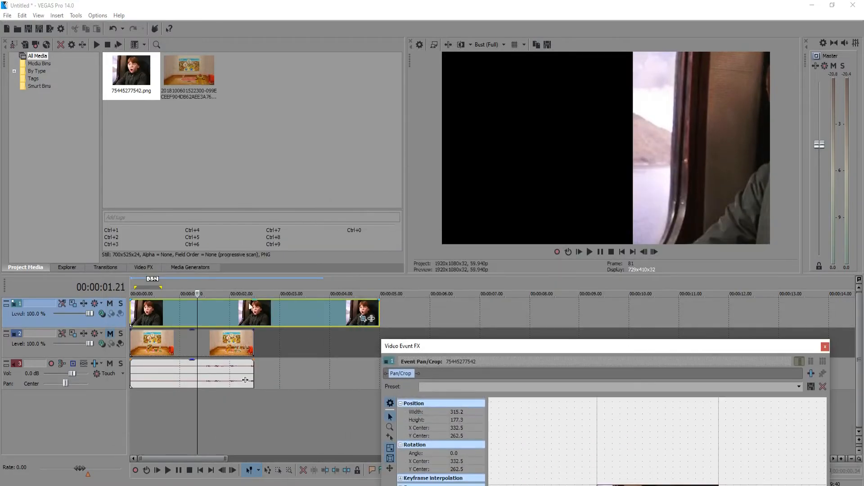
click(222, 319)
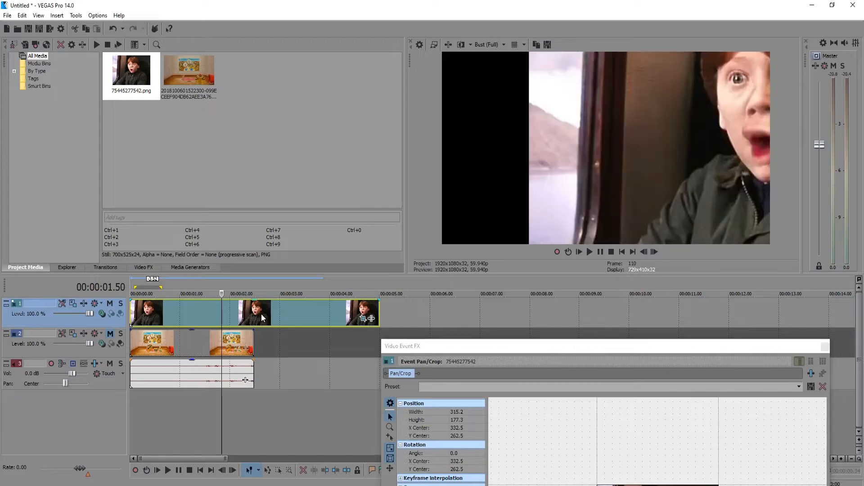
click(261, 314)
click(300, 312)
click(323, 316)
click(131, 310)
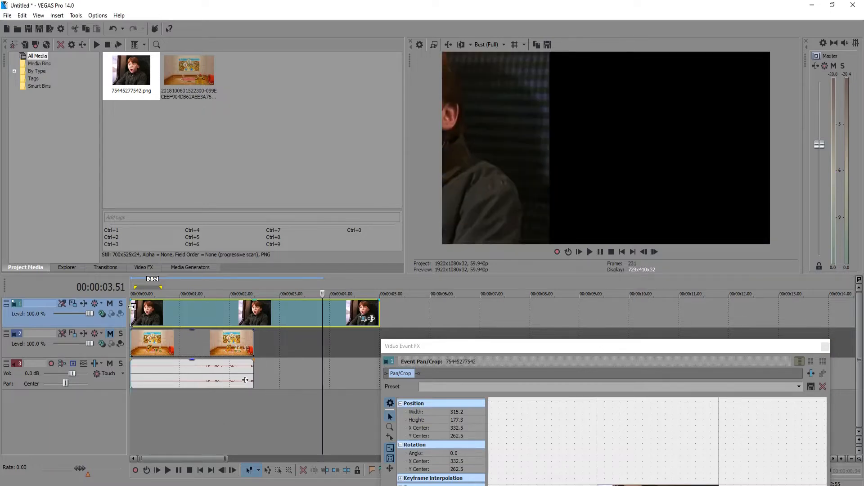
- Review the middle and final crop keyframes in Event Pan/Crop, close it and play the still image's animation
drag(531, 345, 468, 68)
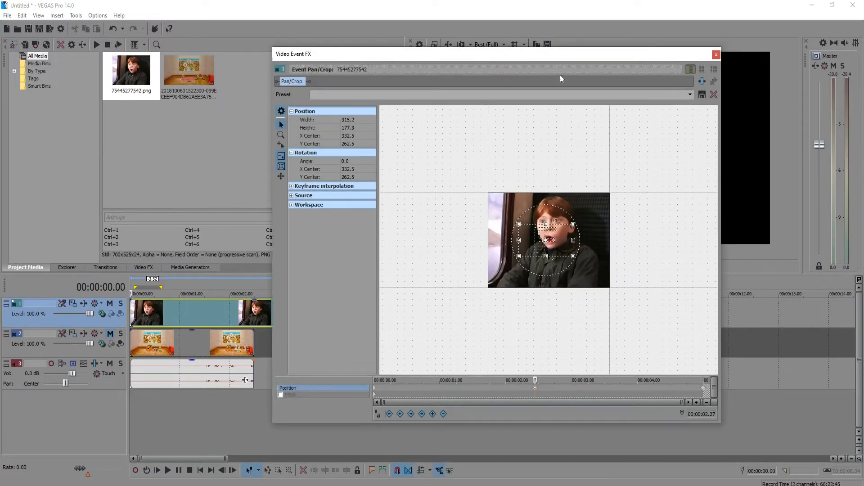
drag(560, 79, 383, 95)
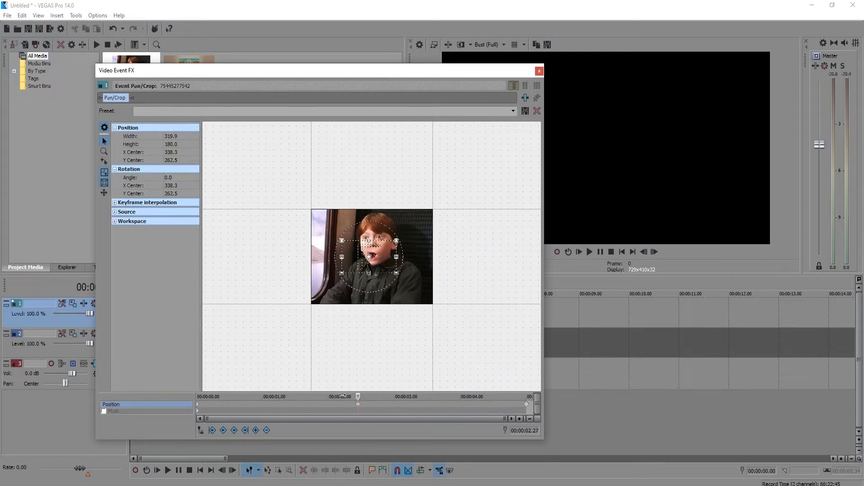
mouse_move(342, 395)
mouse_down()
mouse_move(194, 385)
mouse_move(315, 380)
mouse_move(358, 394)
mouse_up()
scroll(410, 278, up, 2)
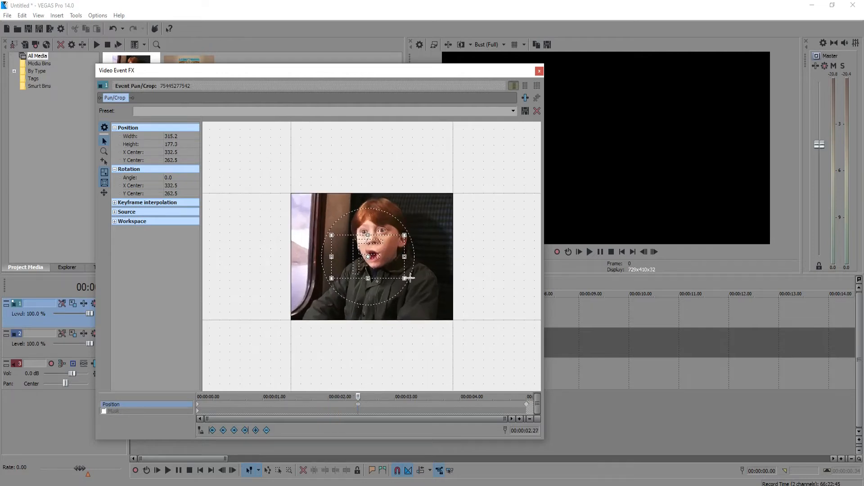
scroll(360, 351, down, 3)
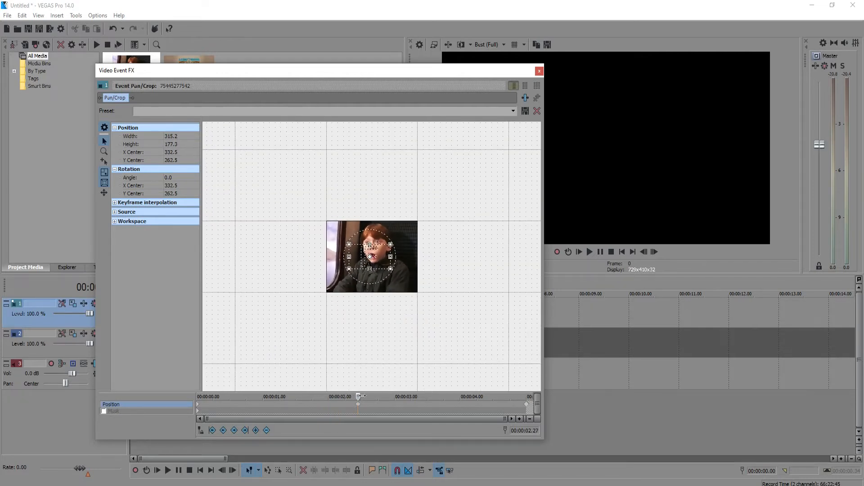
drag(361, 395, 529, 396)
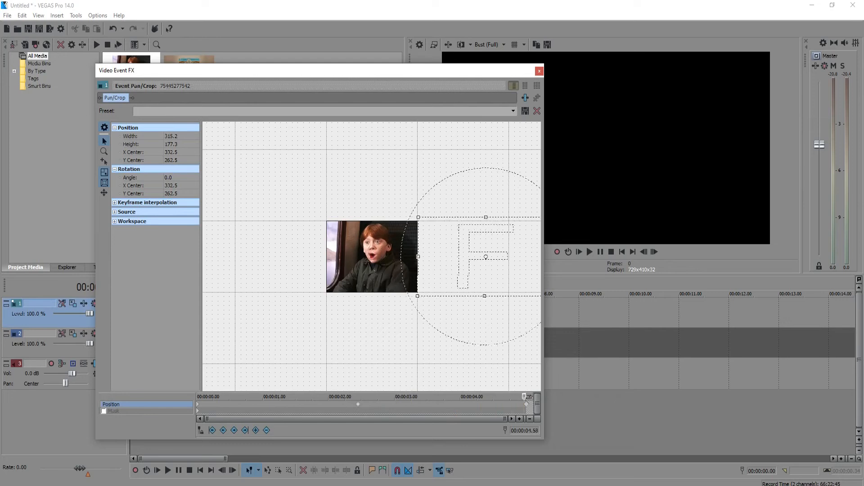
click(539, 71)
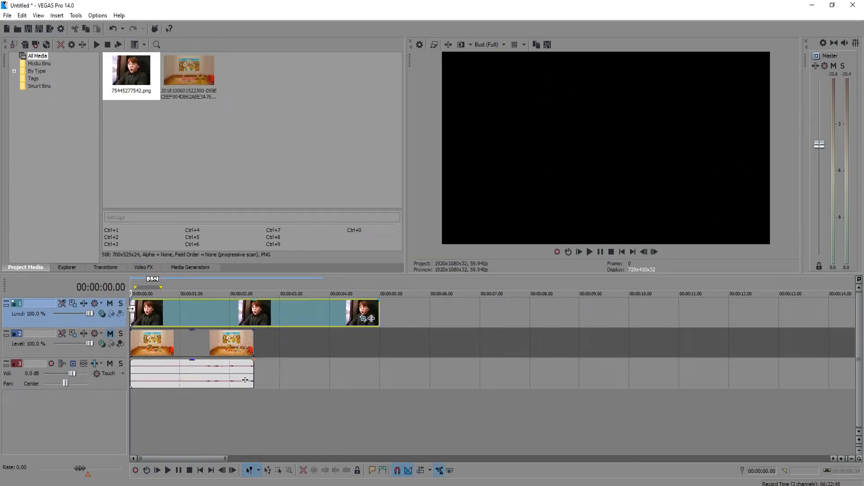
key(space)
- Reopen Event Pan/Crop for the still image and delete its position keyframes at 00:00:02.27 and 00:00:05.00
click(363, 320)
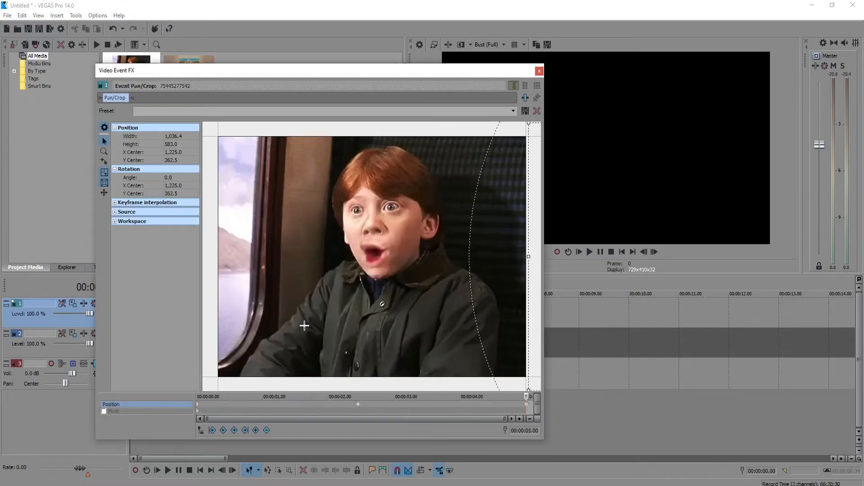
click(359, 405)
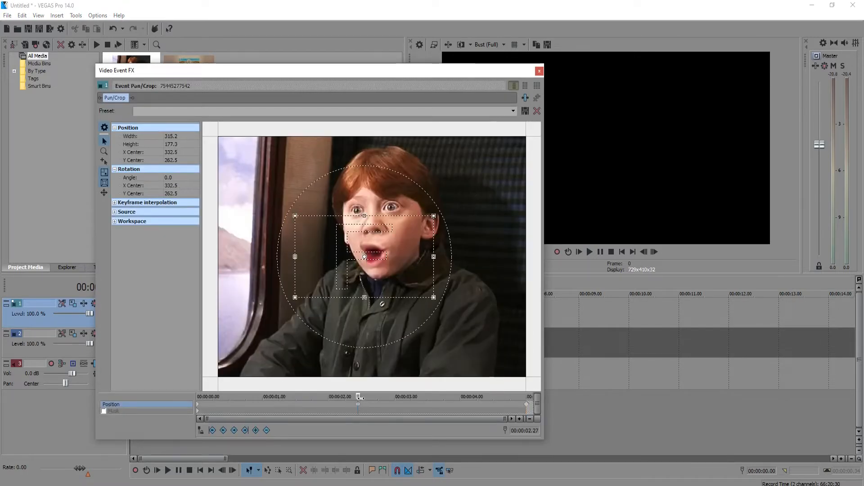
drag(433, 297, 523, 391)
click(528, 410)
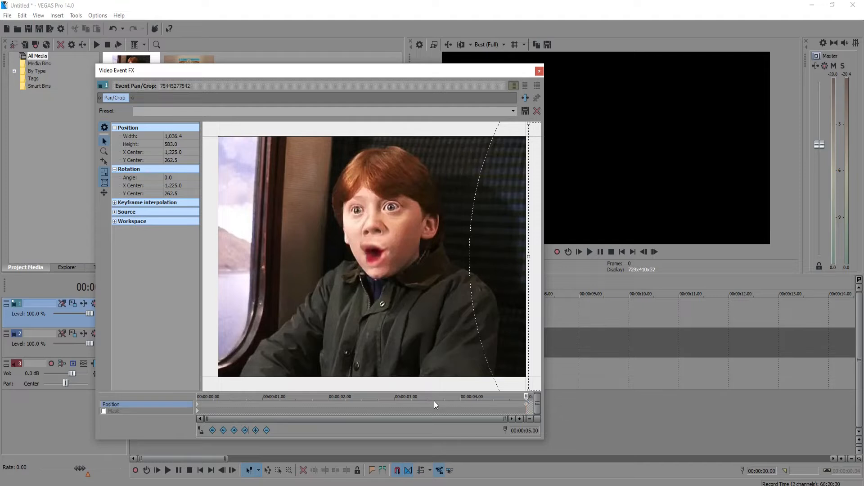
drag(529, 395, 259, 394)
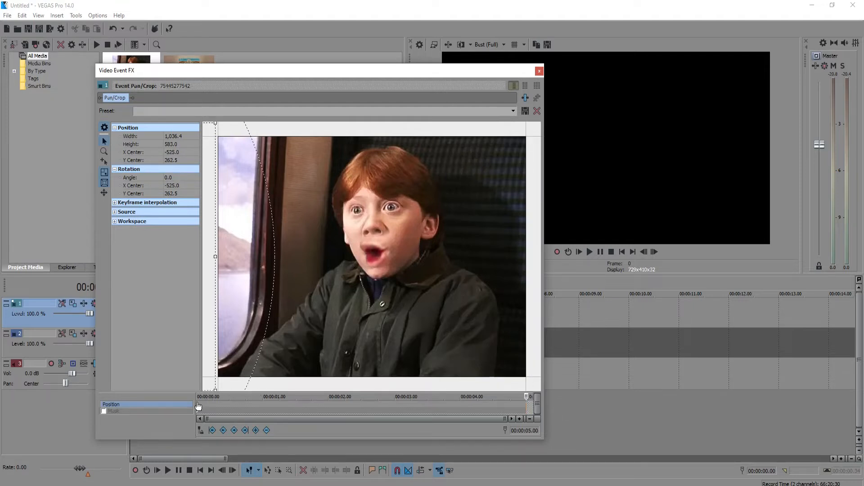
- Restore the crop frame at the first position keyframe and match it to the output aspect
click(198, 407)
scroll(293, 270, down, 2)
right_click(383, 221)
click(407, 229)
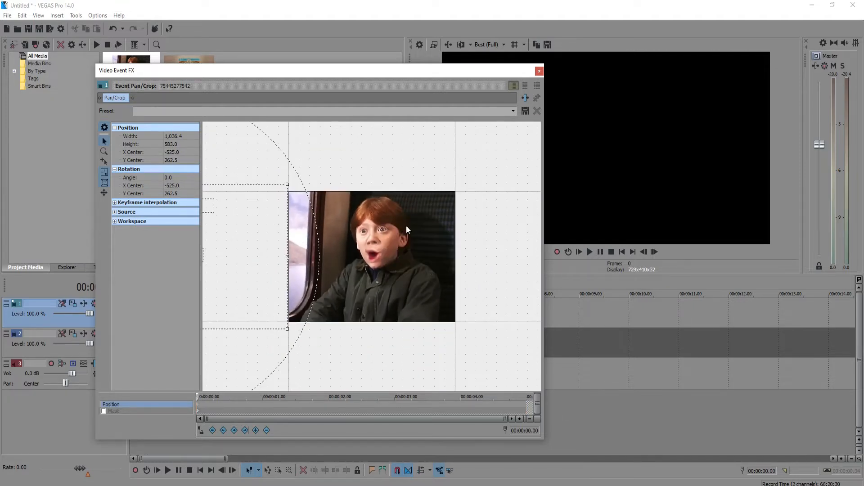
right_click(380, 271)
click(400, 322)
scroll(364, 224, down, 2)
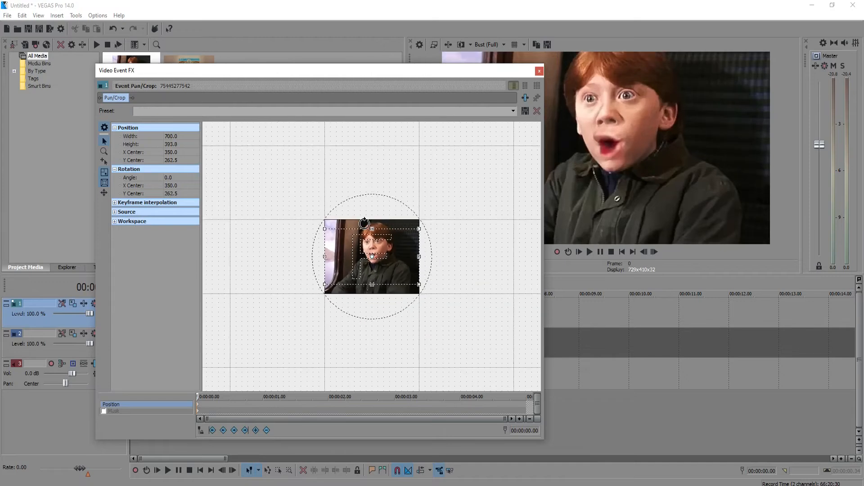
- Enlarge the crop frame to about 838 by 471, raise it to a Y Center of 223.6, and enable the mask
scroll(364, 223, up, 3)
drag(379, 213, 379, 203)
drag(384, 232, 385, 224)
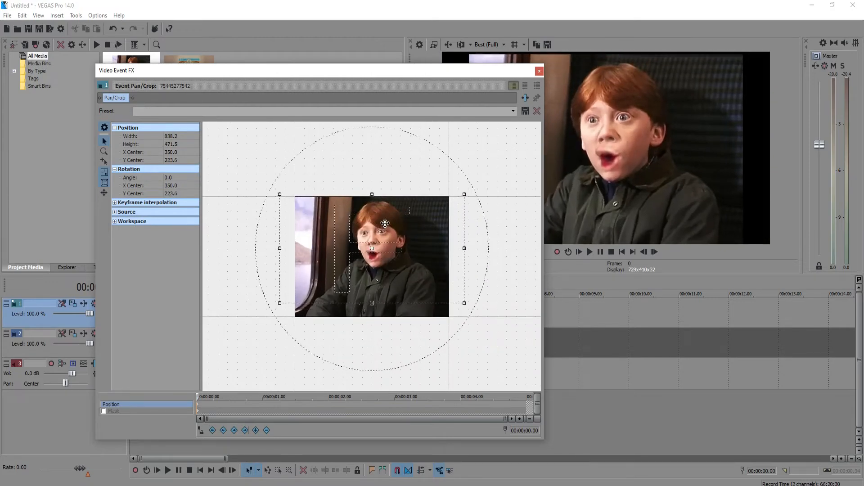
click(104, 410)
scroll(335, 297, up, 5)
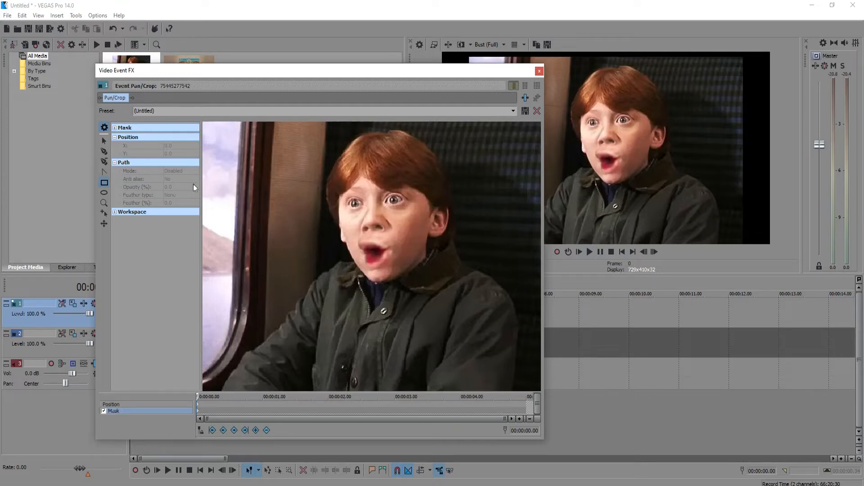
- Import the 13-137767_kermit-the-frog-png.png picture and place it on the first video track after the existing still image
click(25, 44)
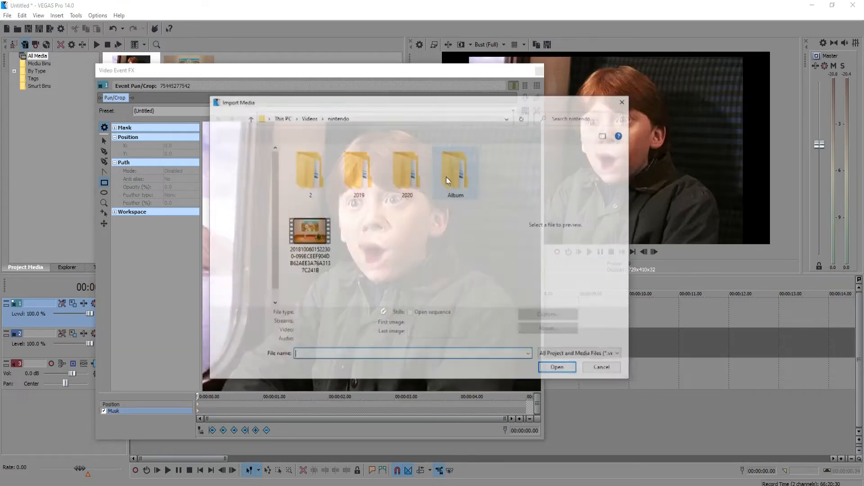
drag(381, 102, 252, 107)
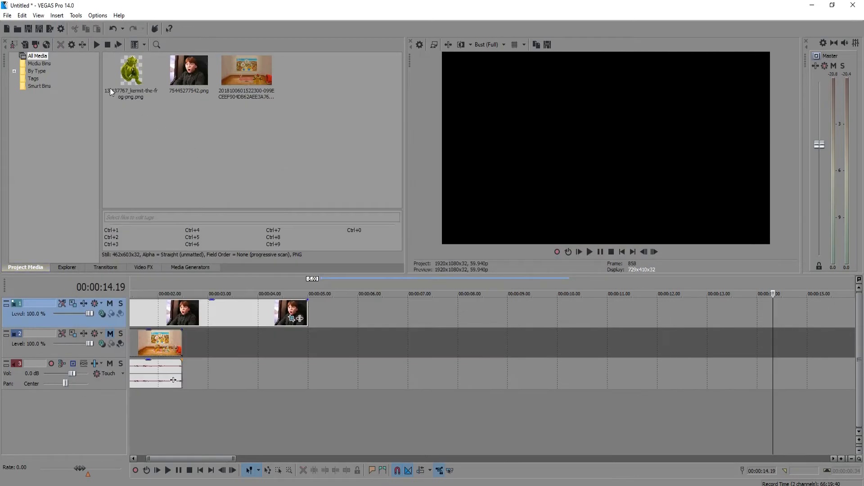
click(131, 85)
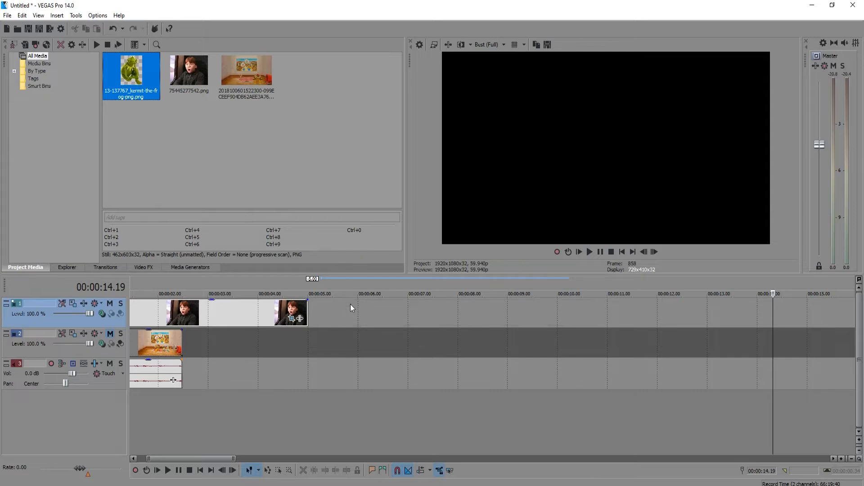
drag(350, 304, 370, 306)
click(370, 307)
scroll(523, 333, up, 3)
scroll(523, 334, down, 2)
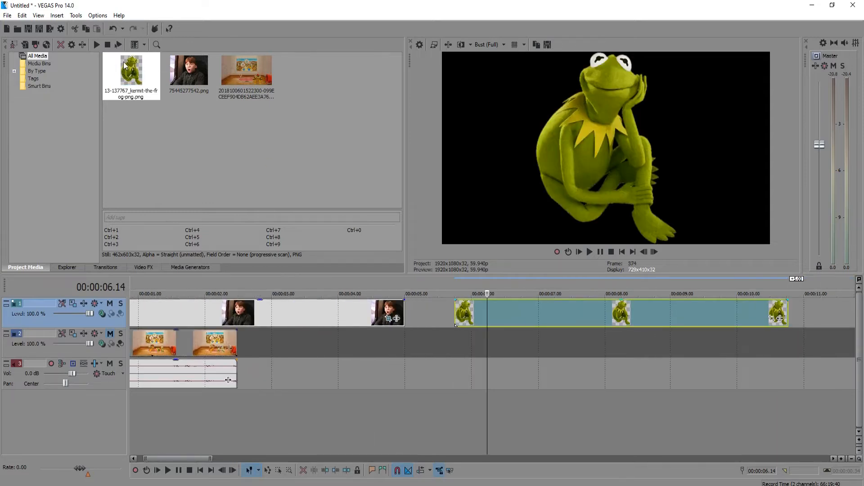
click(125, 63)
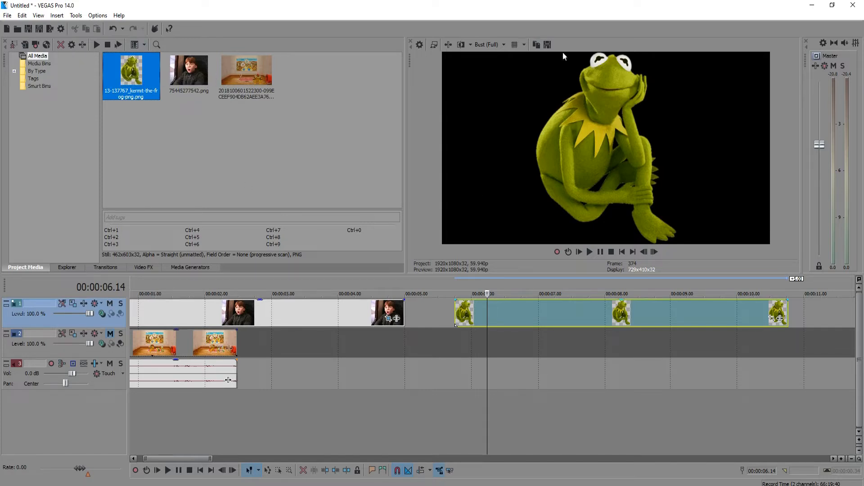
- Turn off Maintain aspect ratio and choose Disable resample in the frog image's event properties
scroll(515, 326, up, 3)
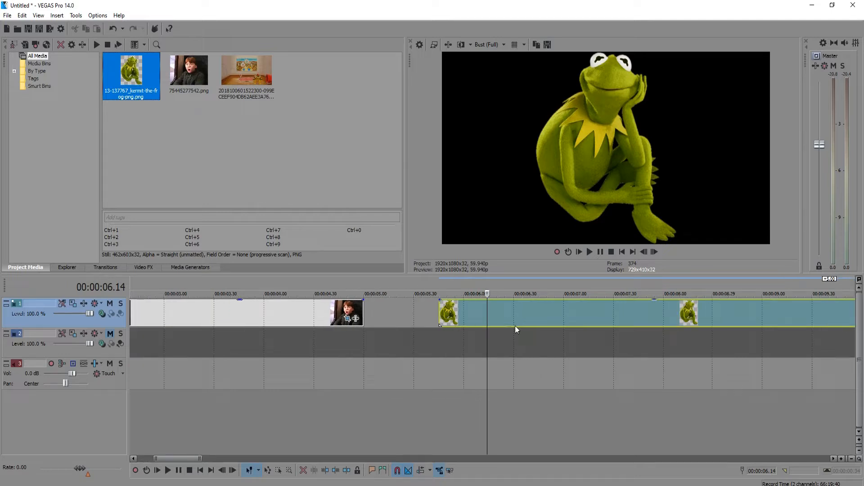
right_click(488, 314)
click(511, 481)
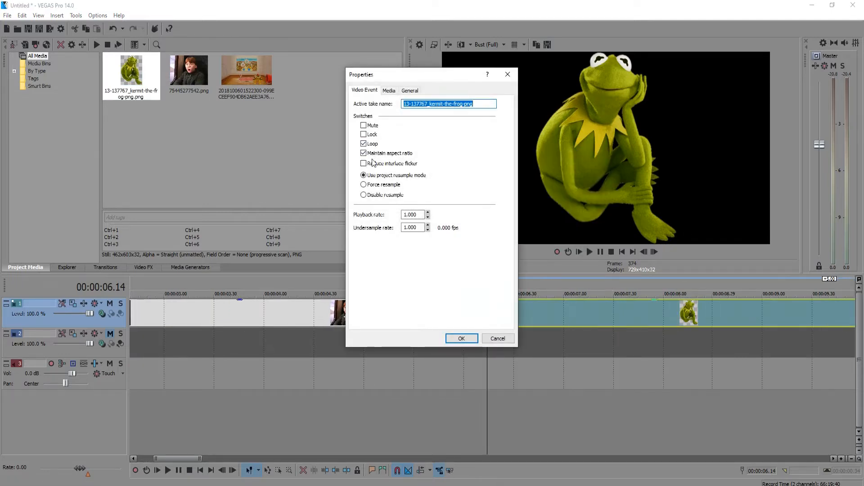
click(382, 196)
click(462, 338)
scroll(370, 318, down, 8)
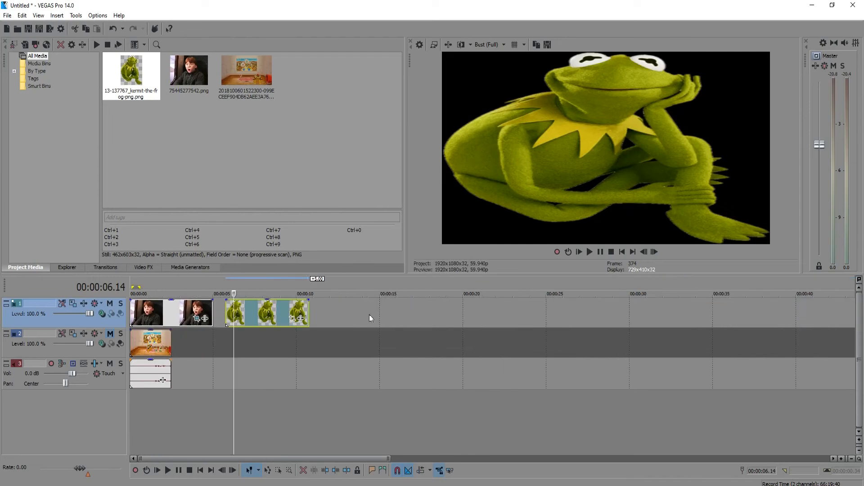
- Open Event Pan/Crop for the frog image and match its crop frame to the output aspect
click(293, 318)
right_click(358, 221)
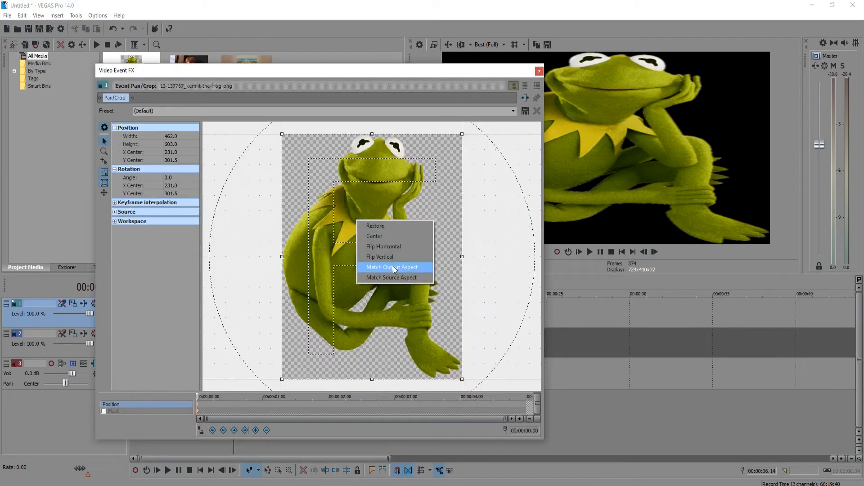
click(391, 267)
scroll(375, 228, down, 3)
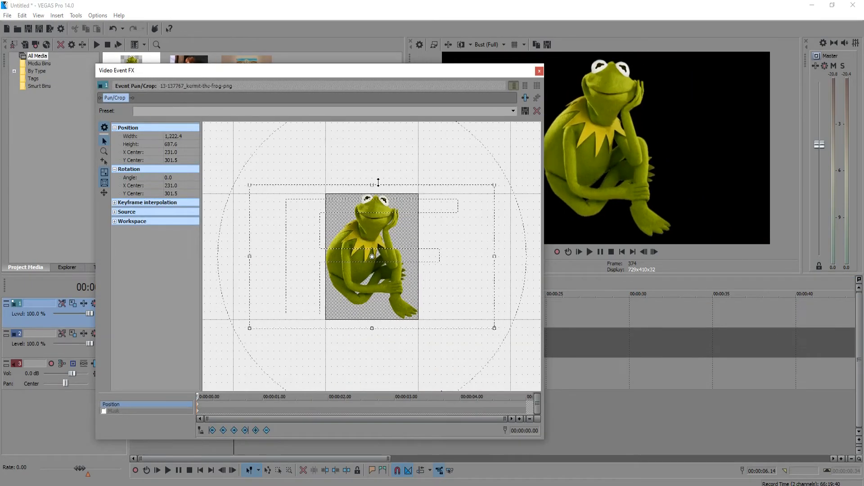
- Close Event Pan/Crop and compare the boy still and the frog image in the preview
click(539, 70)
scroll(205, 312, up, 6)
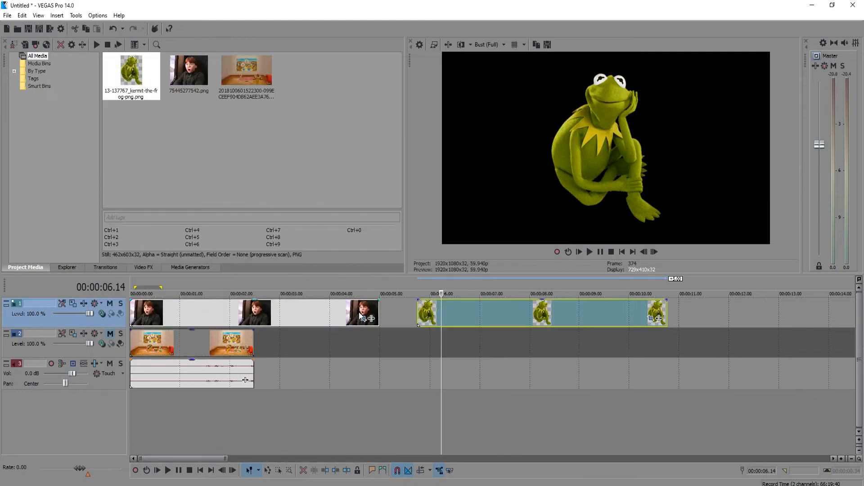
click(211, 308)
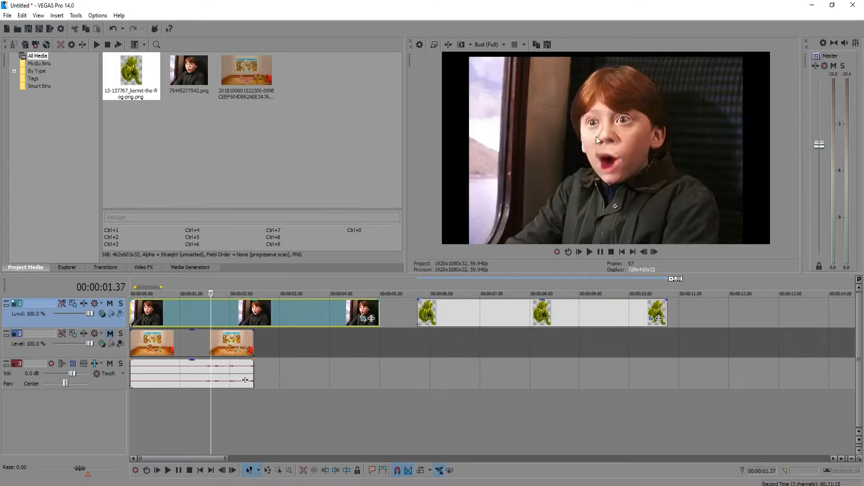
click(449, 317)
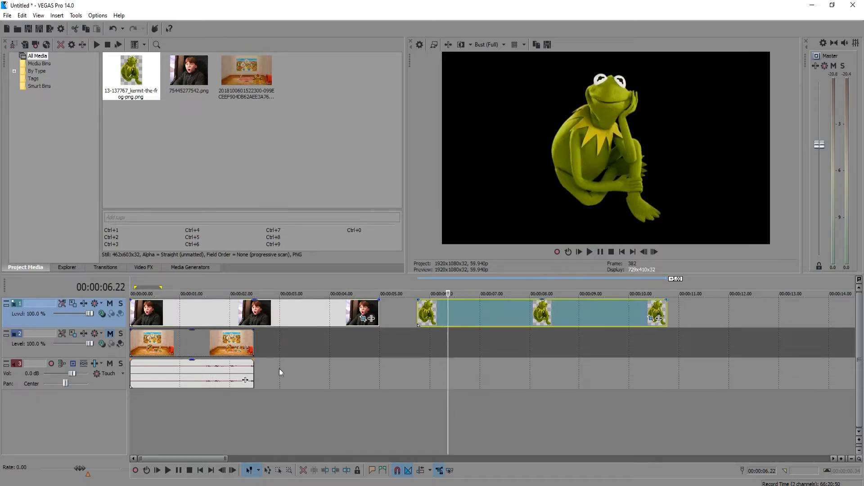
click(205, 315)
- Insert a new video track above the boy still and move the frog image onto it, overlapping the still
right_click(37, 318)
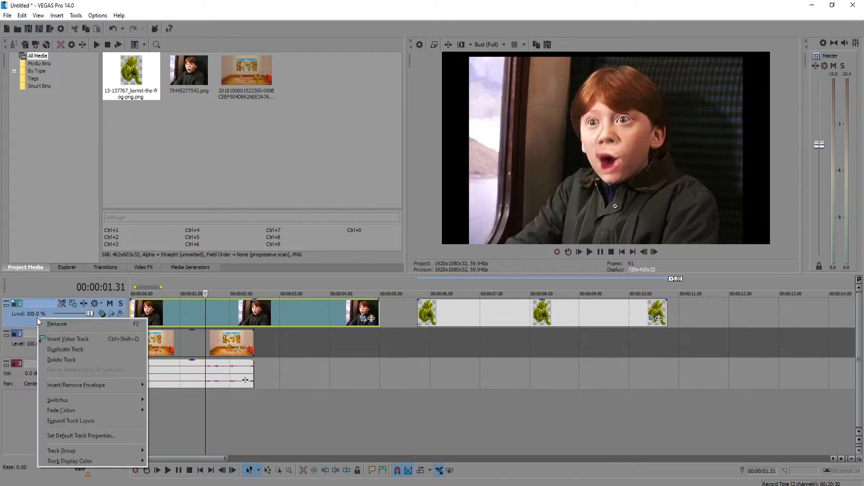
click(63, 341)
click(449, 340)
drag(217, 306, 191, 311)
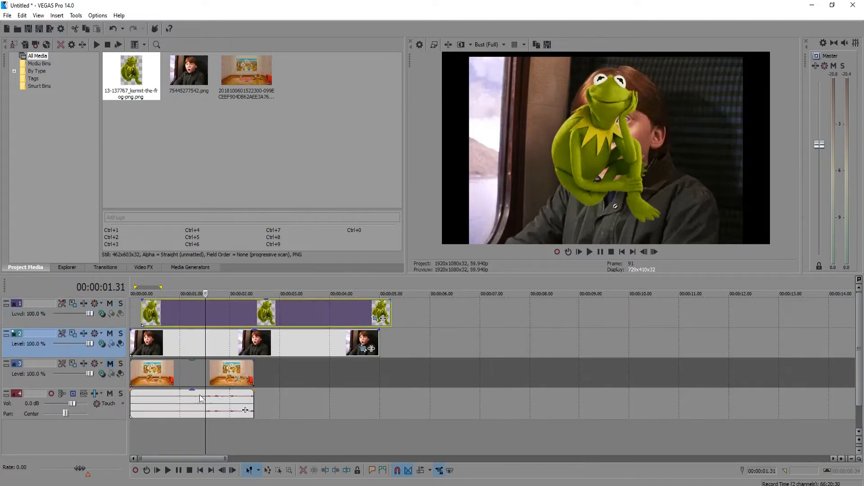
- Mute the boy still's track to preview the frog image directly over the background clip
click(174, 369)
click(178, 344)
key(z)
click(174, 369)
key(z)
scroll(180, 360, up, 2)
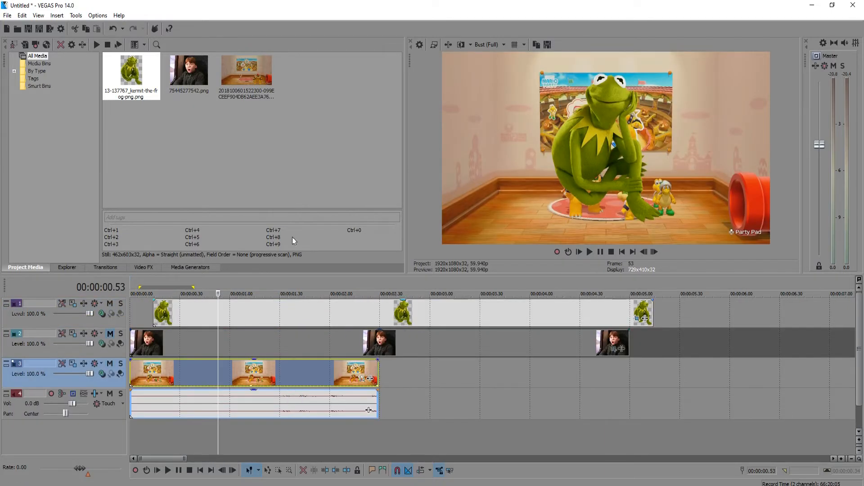
- Unmute the boy still's track, toggle the frog's track for comparison, and leave the frog's track muted
drag(201, 287, 221, 284)
click(193, 340)
click(198, 311)
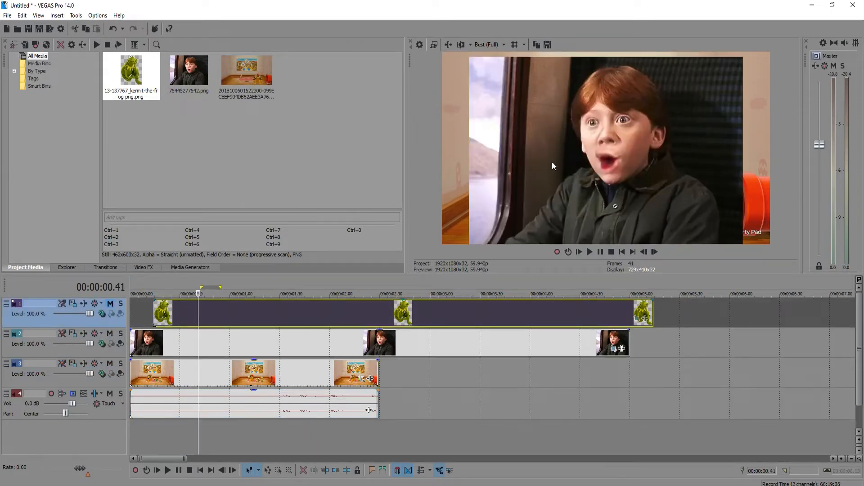
key(z)
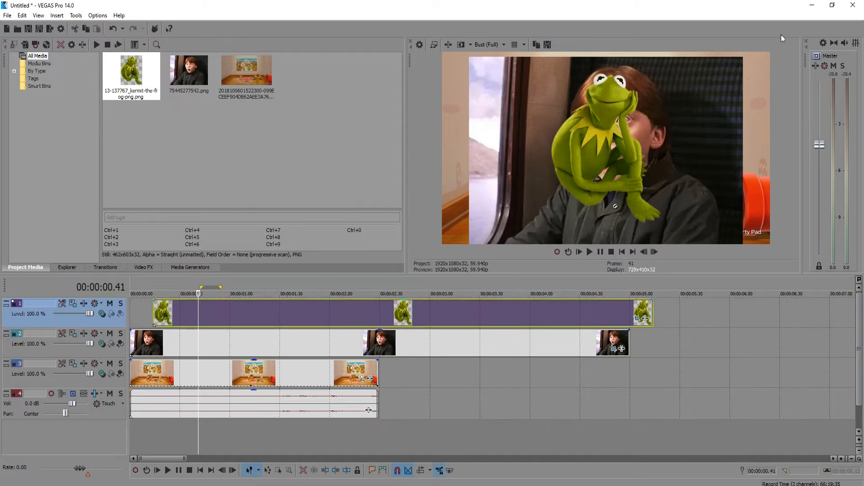
key(z)
- Move the frog image down to the boy still's track, starting at about 10 seconds
click(199, 333)
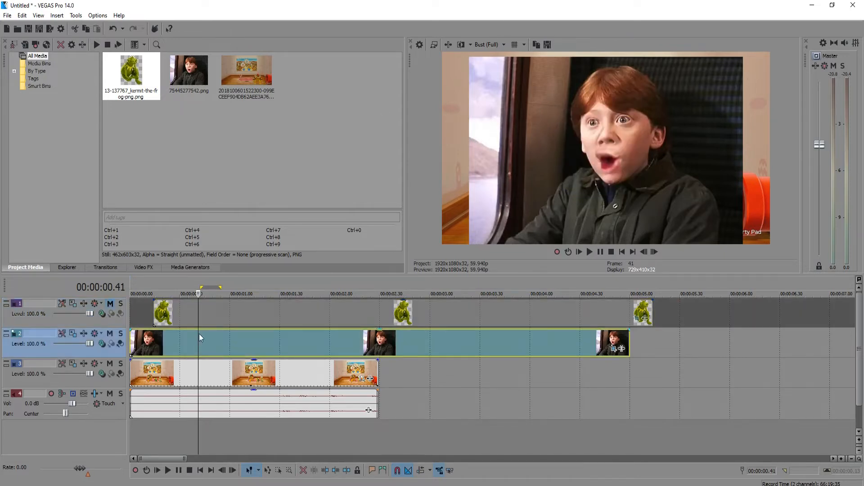
scroll(172, 311, down, 4)
drag(231, 315, 406, 351)
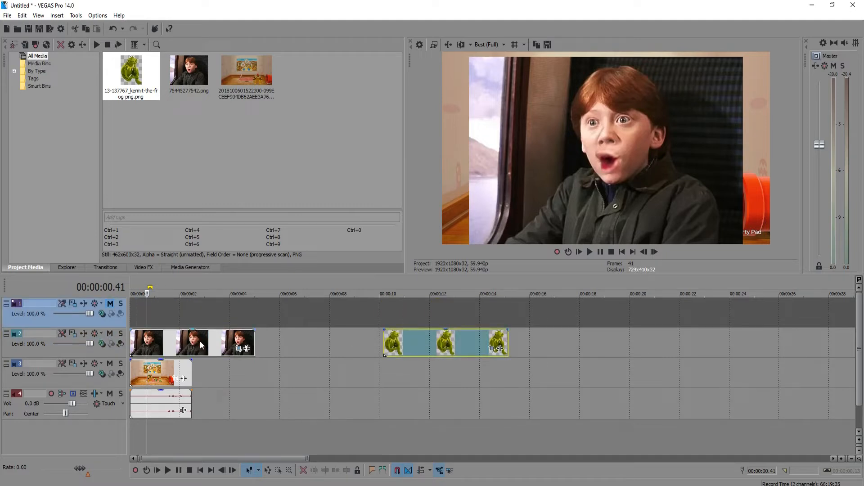
- Split the boy still at the end of the background clip, at 00:00:02.29, and delete the remaining part
click(157, 339)
scroll(396, 372, up, 3)
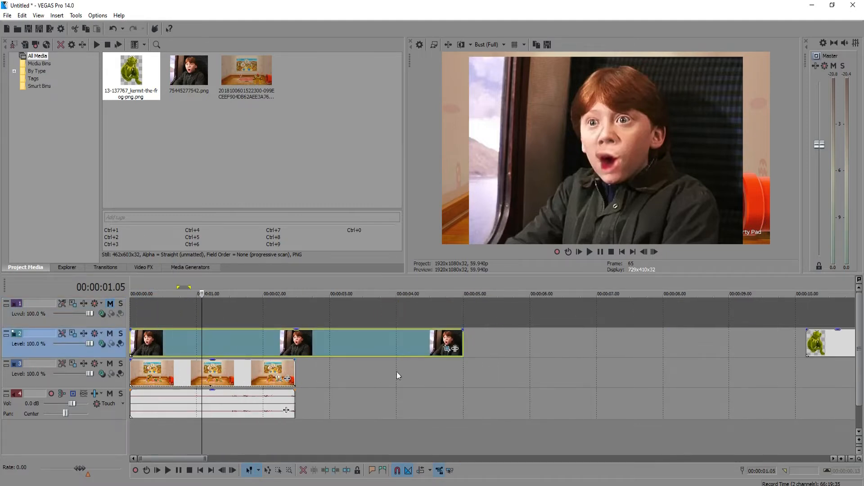
click(298, 352)
key(s)
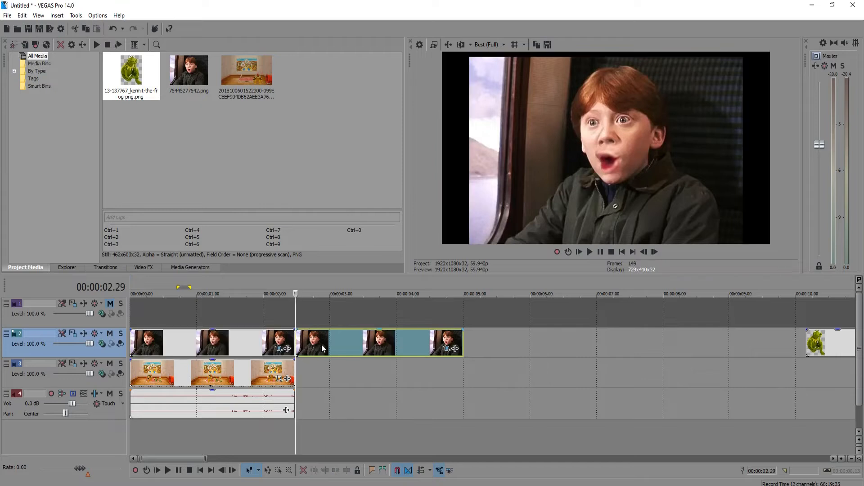
click(322, 344)
key(Delete)
- Open Event Pan/Crop for the shortened boy still and switch from its Position keyframes to the Mask row
click(218, 347)
scroll(434, 367, up, 2)
click(444, 349)
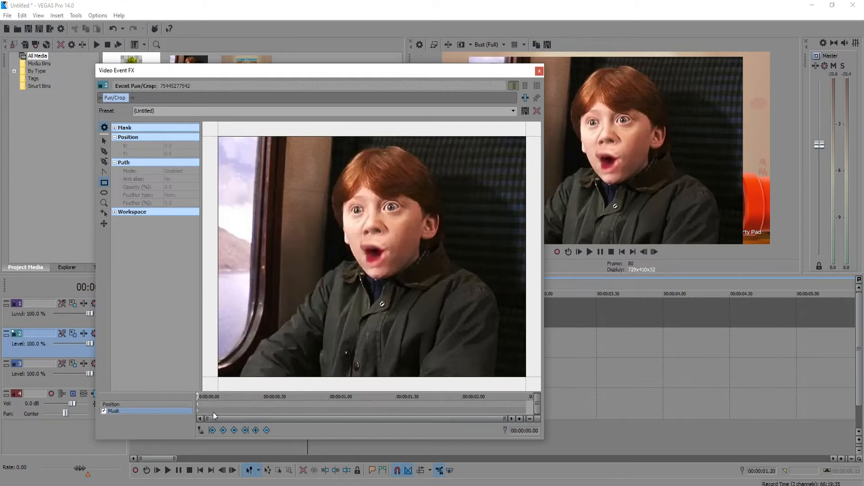
scroll(212, 412, up, 4)
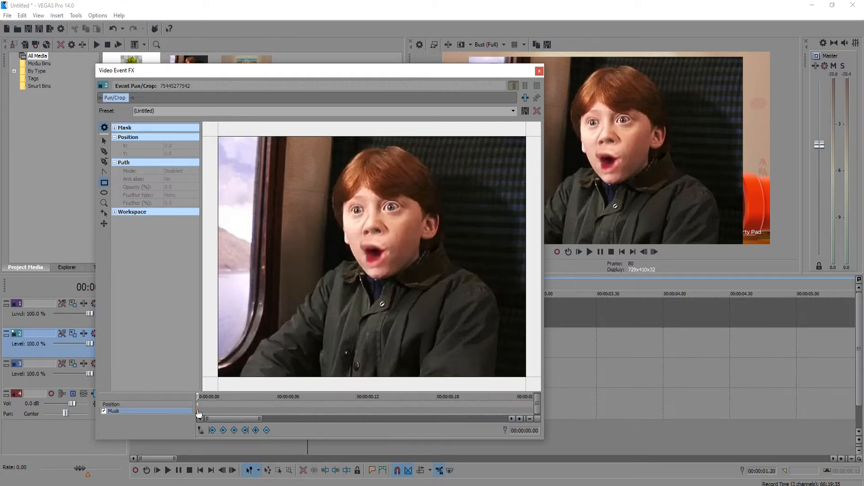
scroll(198, 412, down, 4)
click(210, 401)
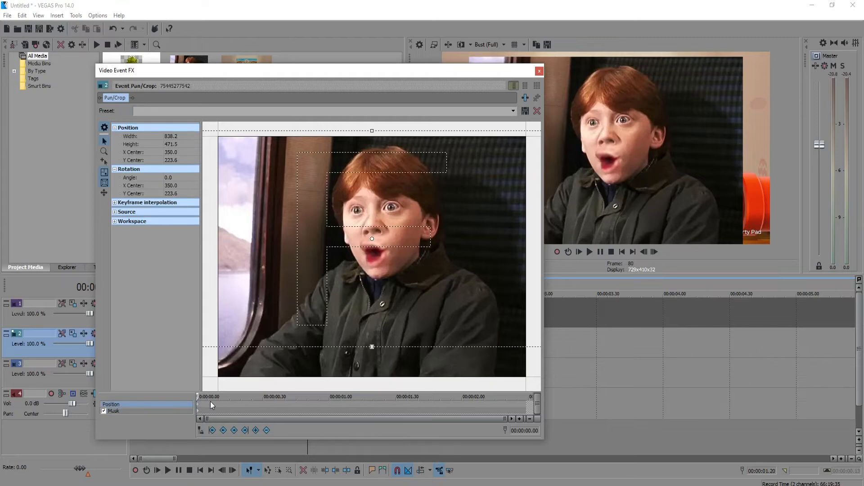
click(486, 408)
click(200, 407)
click(135, 411)
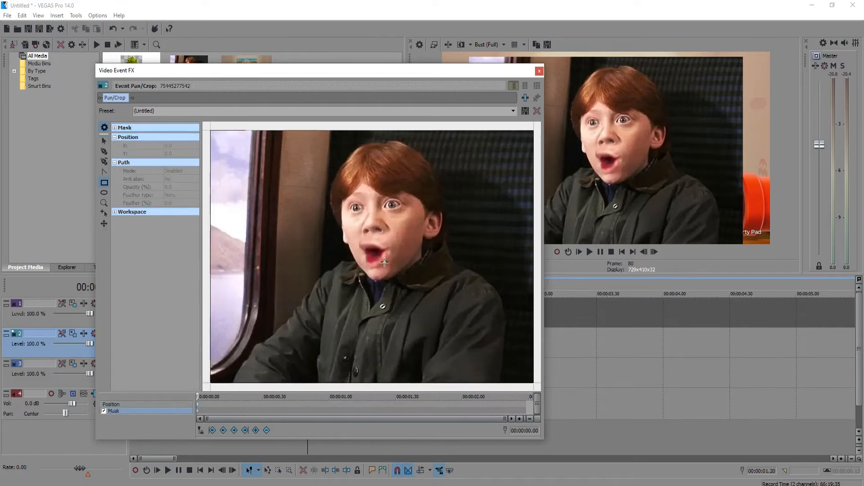
- Frame the boy's head in the mask workspace and activate the Anchor Creation Tool
scroll(384, 262, up, 2)
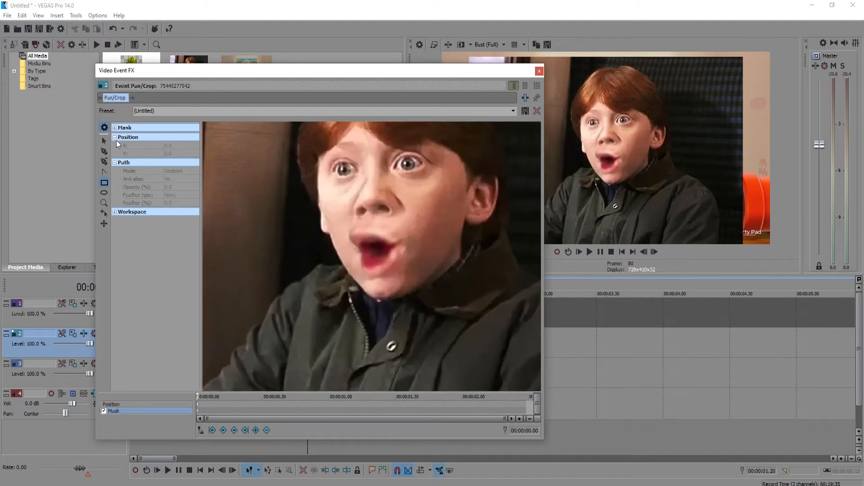
click(103, 141)
drag(409, 193, 375, 261)
scroll(364, 237, down, 2)
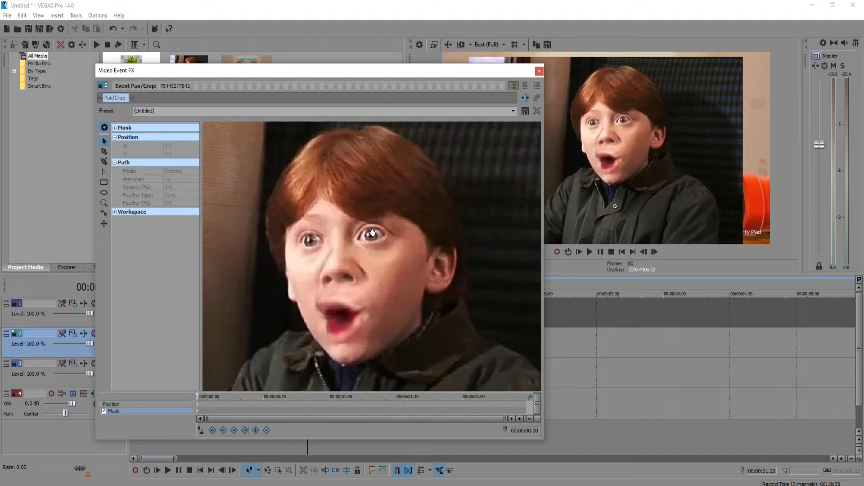
drag(369, 231, 373, 231)
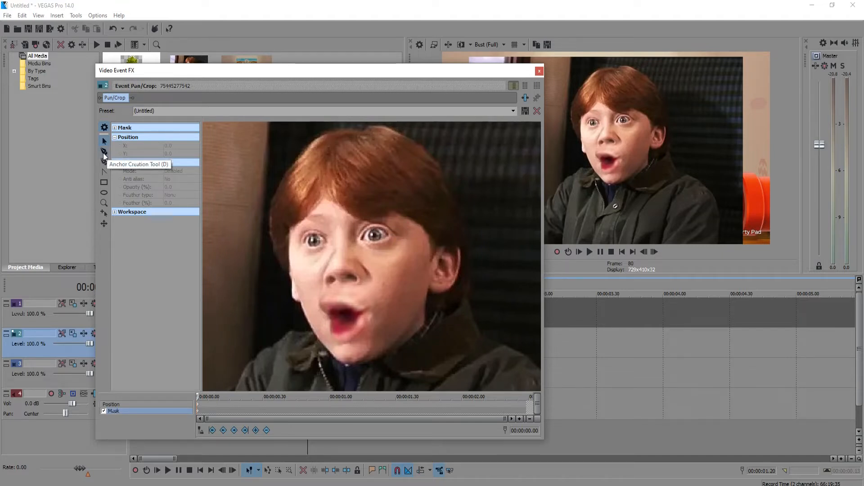
click(105, 153)
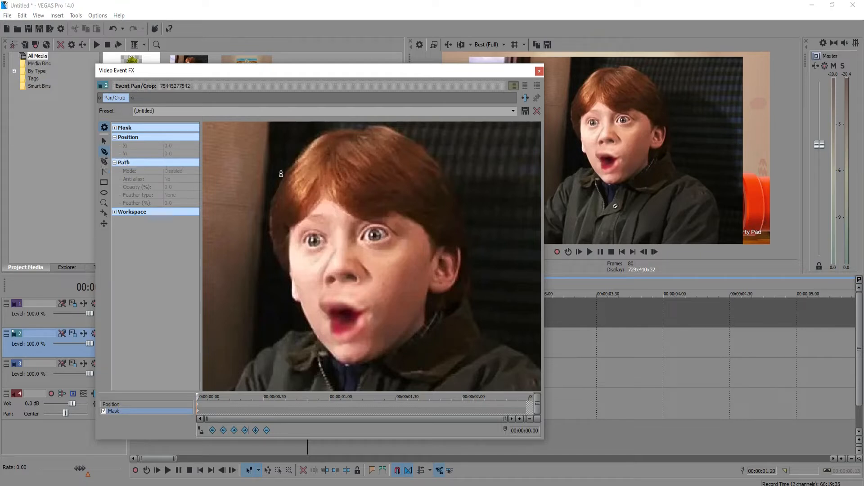
scroll(378, 175, down, 1)
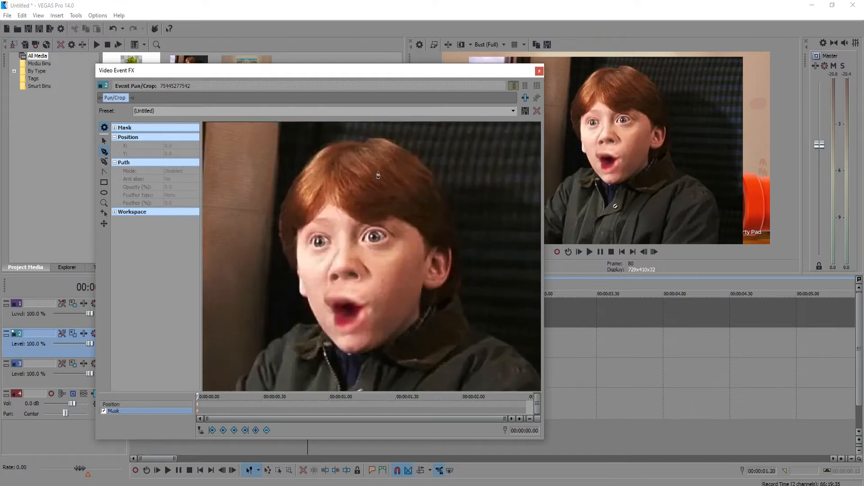
scroll(369, 173, up, 3)
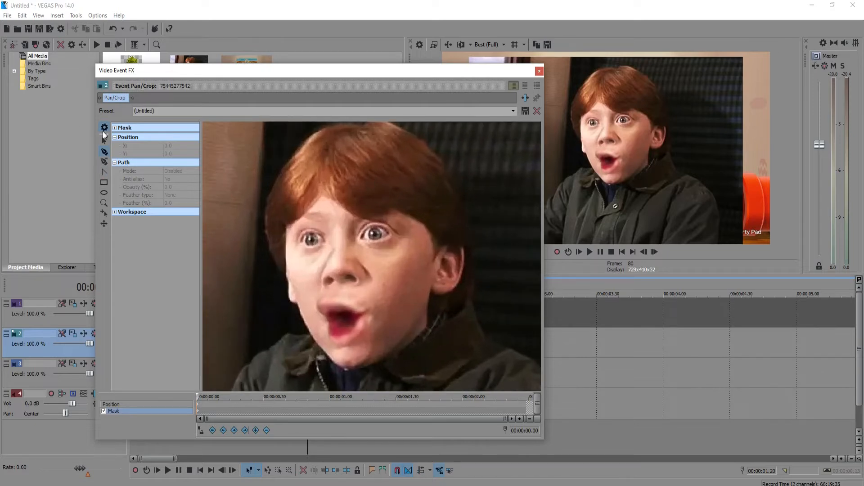
drag(406, 193, 400, 250)
scroll(402, 240, down, 1)
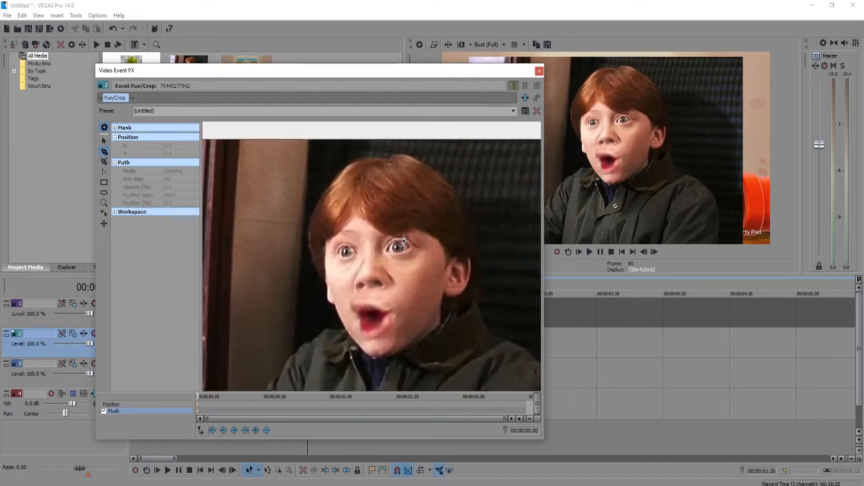
click(102, 139)
drag(424, 223, 404, 232)
click(104, 151)
- Start a mask path below the hair beside the boy's face and place anchors down past his ear
scroll(448, 246, up, 2)
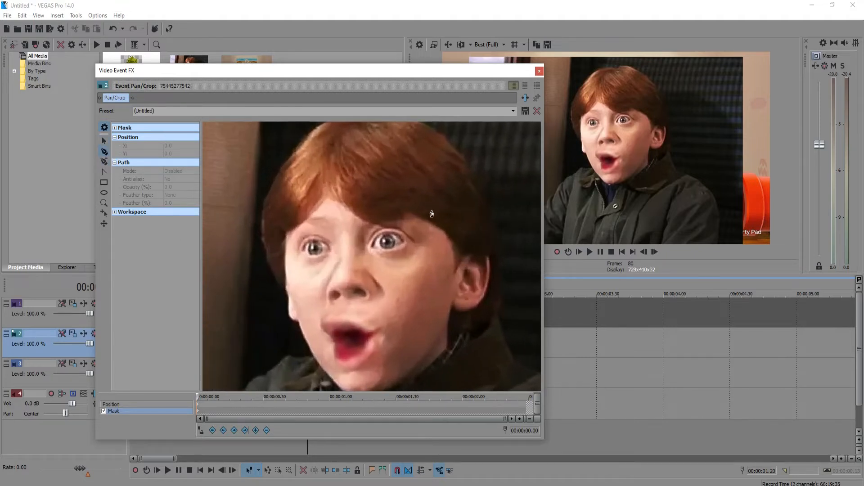
scroll(432, 214, down, 2)
scroll(432, 216, up, 1)
scroll(436, 224, up, 1)
drag(391, 246, 394, 240)
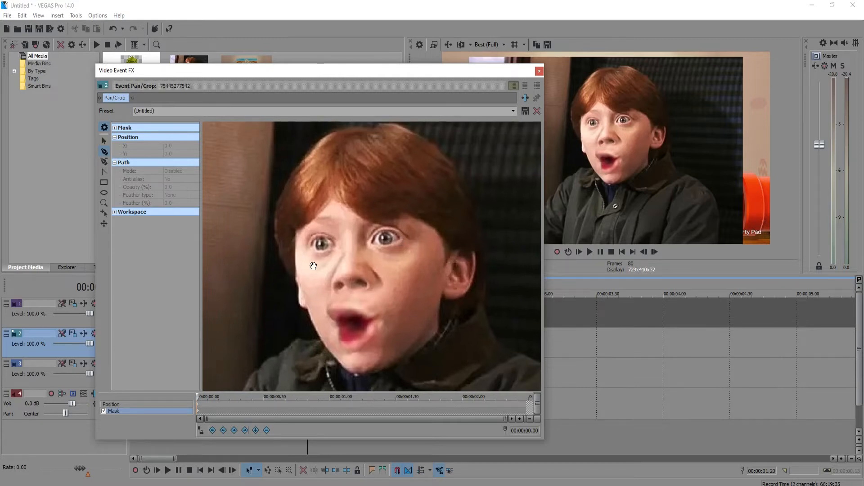
scroll(315, 269, up, 1)
scroll(312, 284, up, 1)
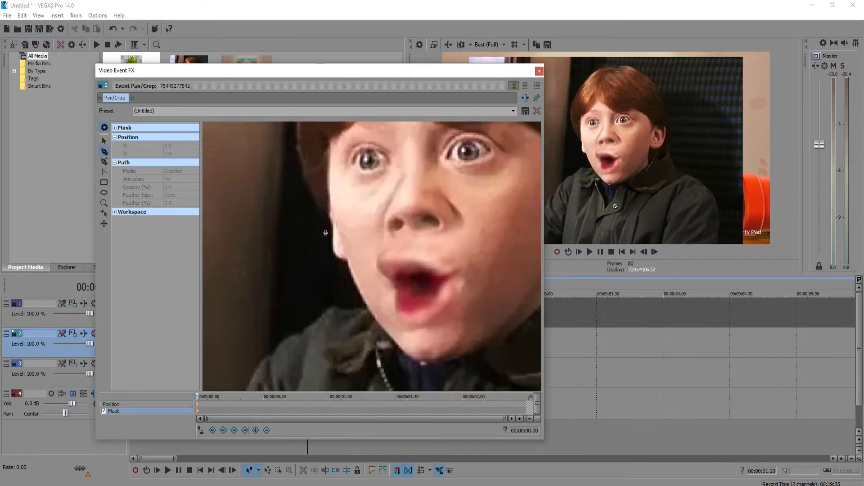
click(306, 178)
click(311, 191)
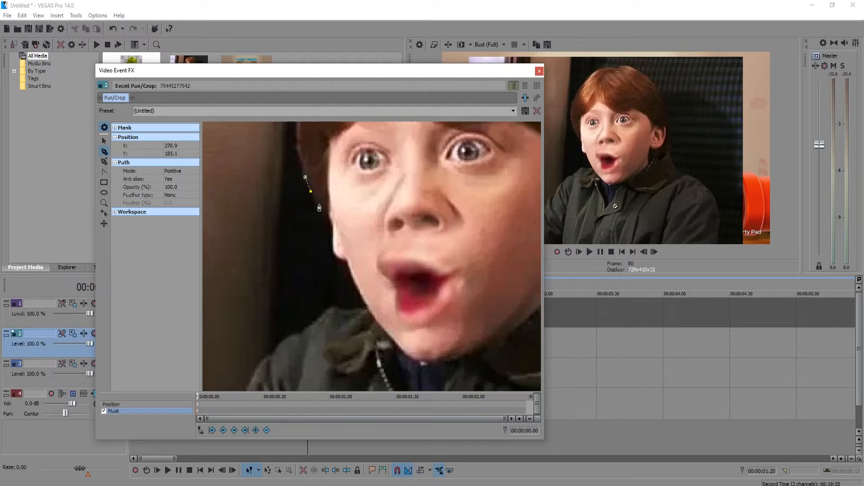
click(319, 205)
click(332, 237)
click(347, 261)
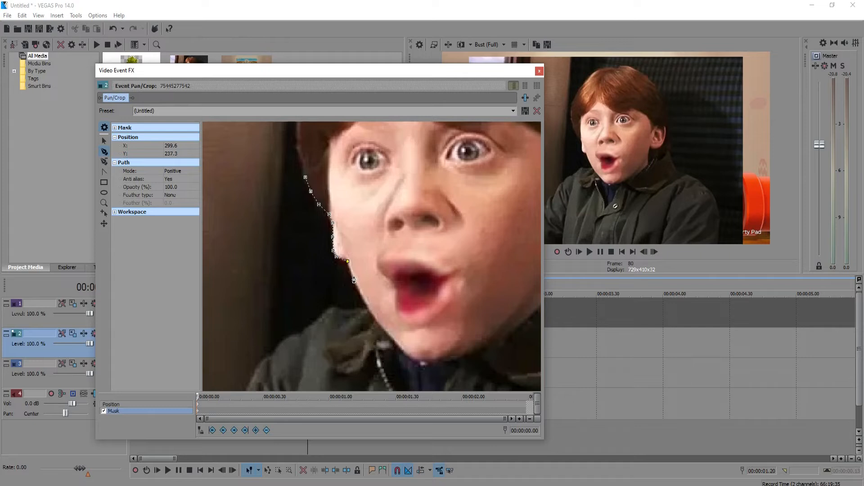
- Continue the mask path with anchors along the boy's jawline and around the underside of his chin
click(364, 303)
click(376, 320)
click(396, 344)
click(413, 362)
click(429, 364)
click(444, 361)
drag(471, 339, 339, 322)
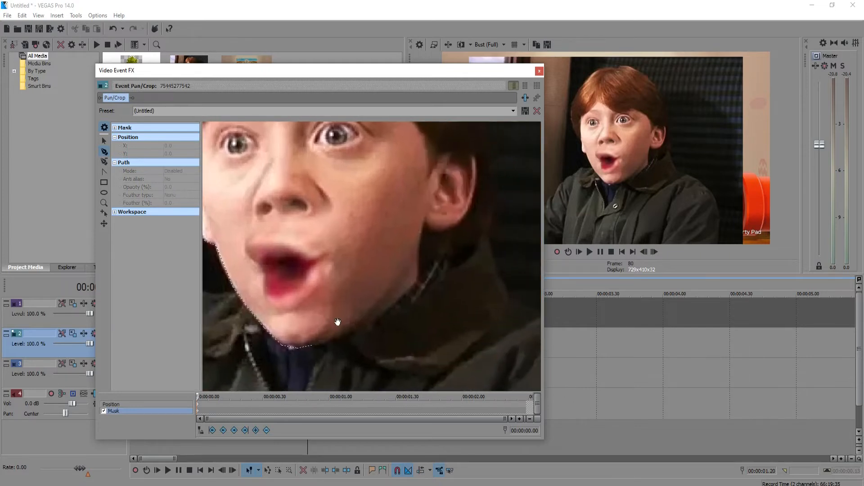
- Try to extend the mask path from its last chin anchor up the other side of the jaw, and undo the stray anchors
click(328, 339)
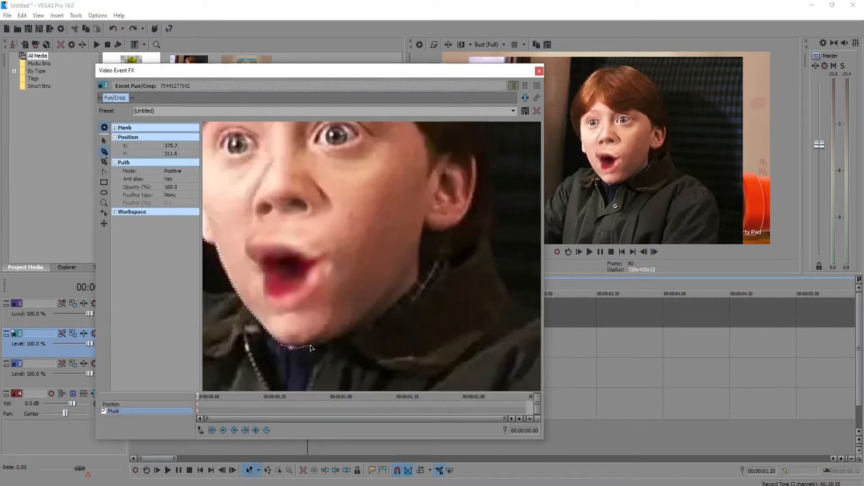
click(313, 345)
click(330, 339)
key(ctrl+z)
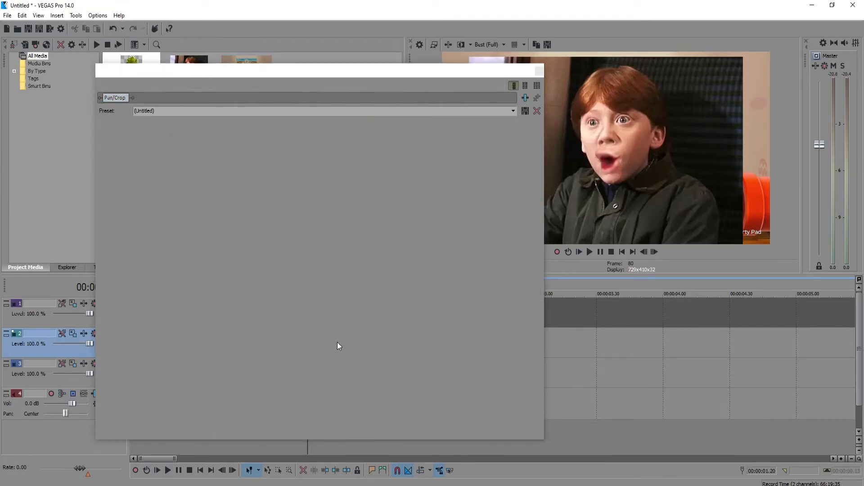
click(314, 345)
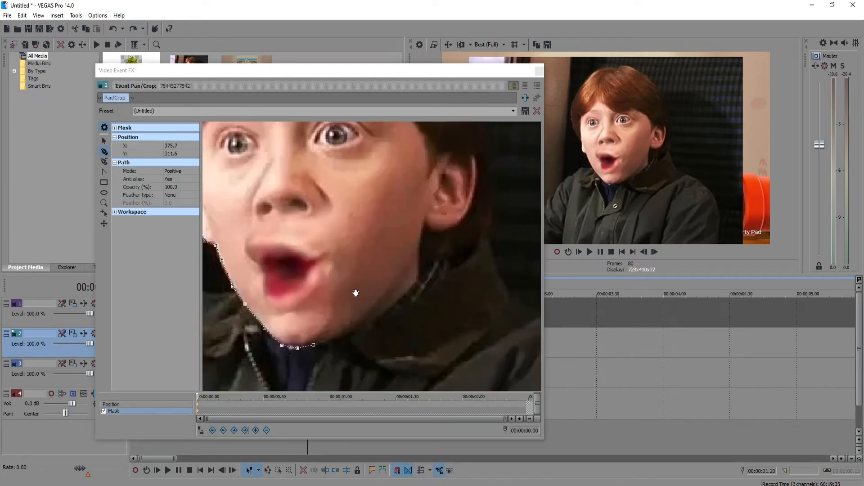
click(103, 152)
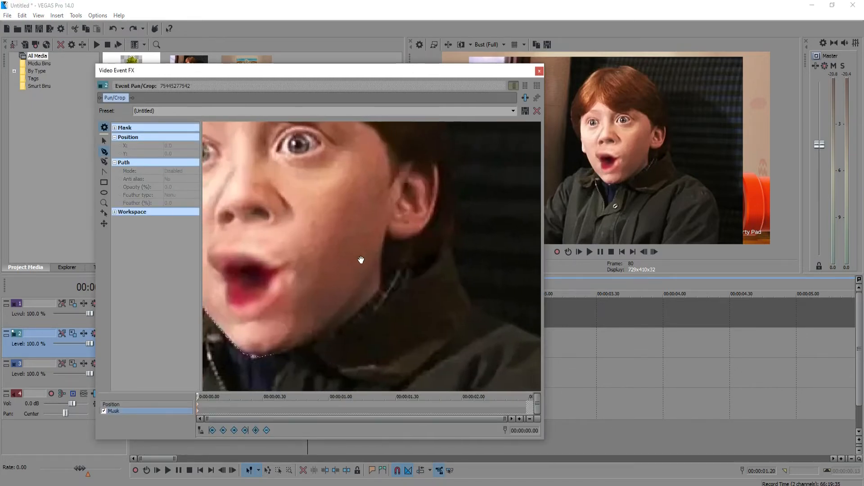
click(382, 291)
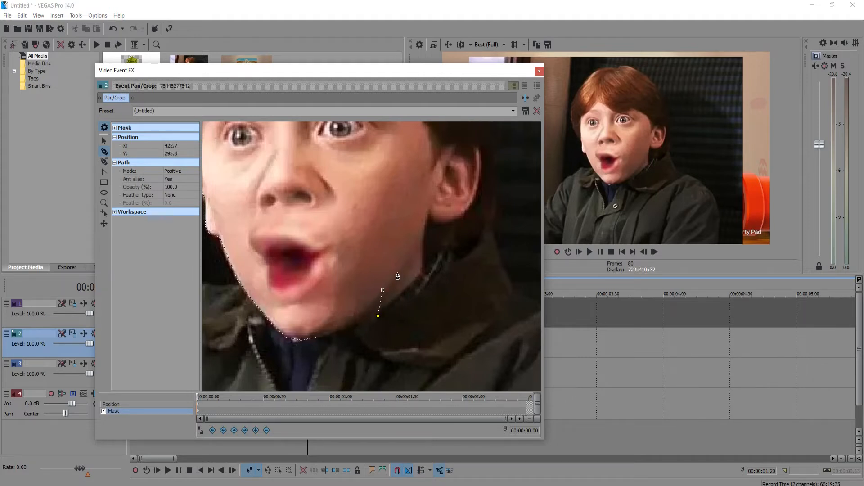
key(ctrl+z)
key(ctrl+z)
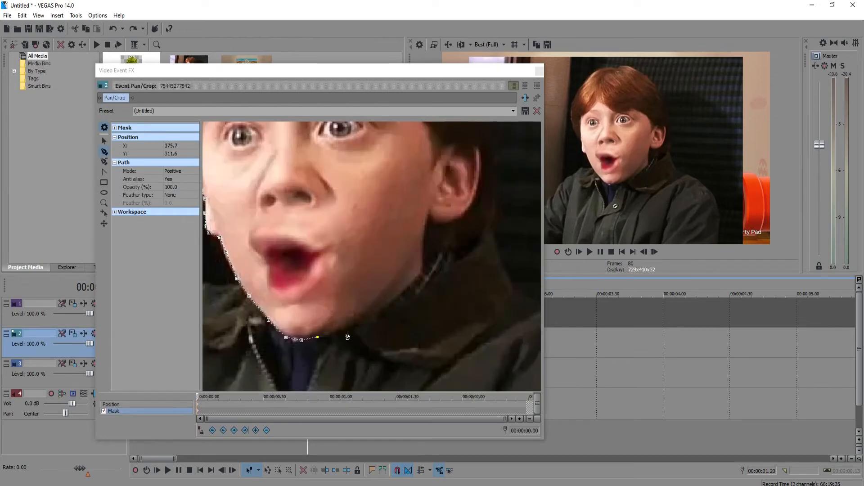
- Continue the mask path with anchors from the chin up the other side of the jaw to just below the ear
click(333, 333)
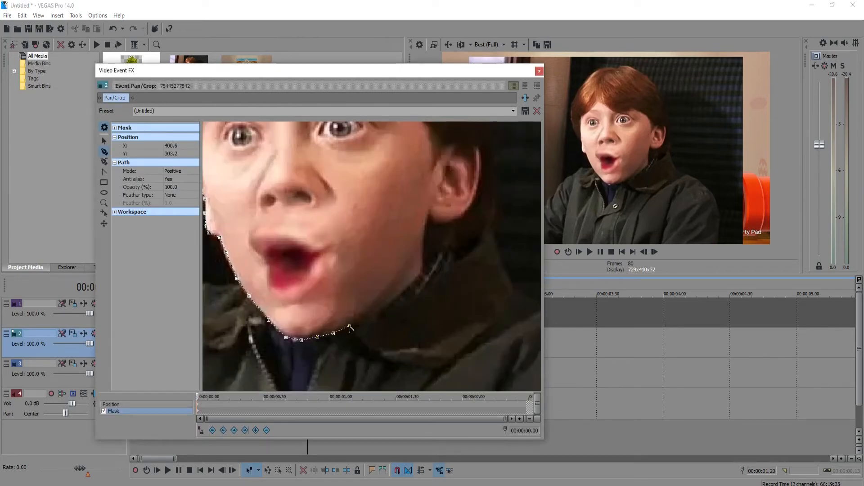
click(349, 325)
click(371, 316)
click(407, 287)
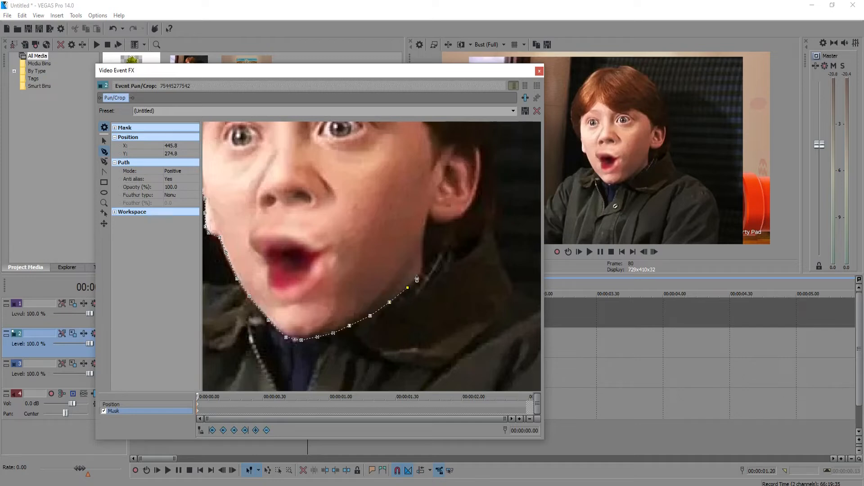
click(423, 243)
- Undo the stray anchor at the earlobe and continue the mask path around the lobe and up the ear's outer edge
scroll(483, 198, up, 2)
scroll(468, 197, down, 4)
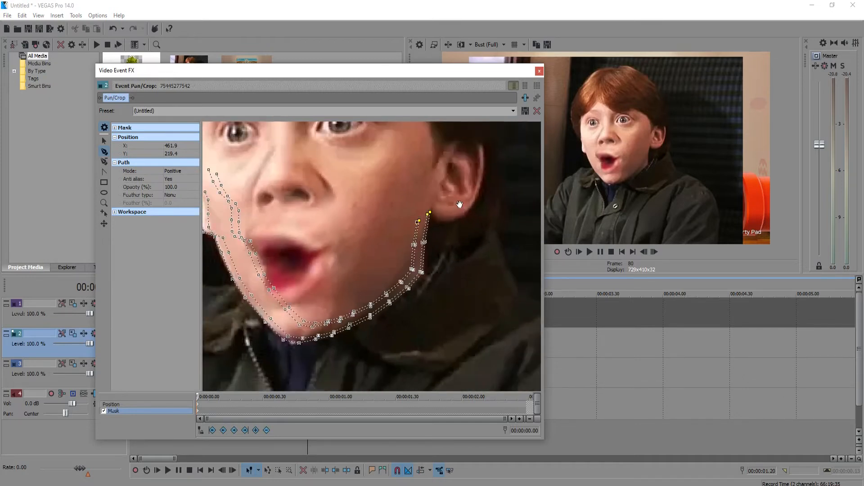
drag(451, 202, 404, 292)
scroll(404, 291, up, 2)
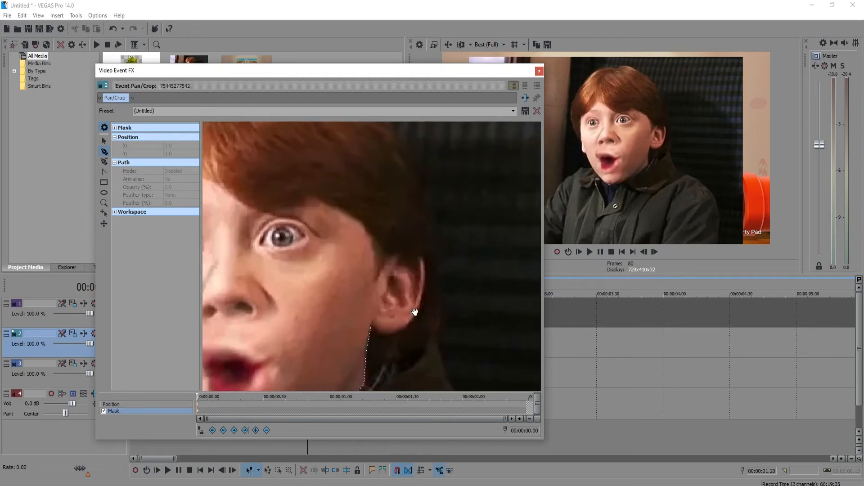
scroll(415, 308, up, 2)
key(ctrl+z)
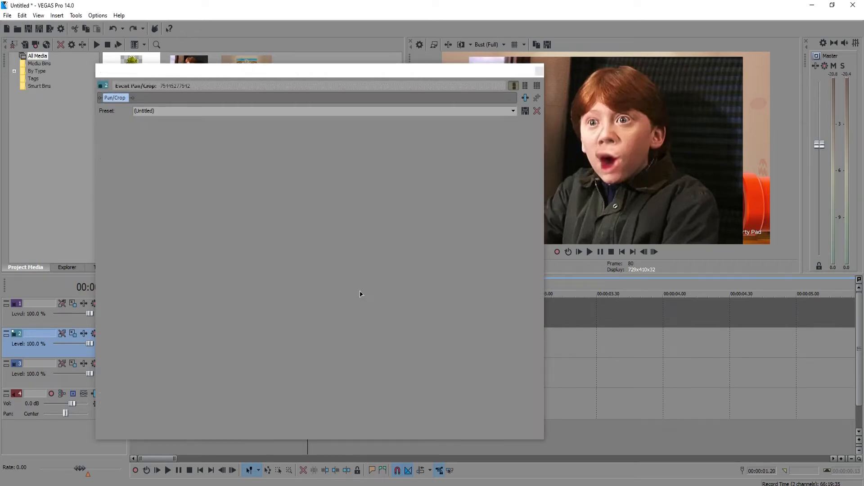
click(368, 293)
click(376, 298)
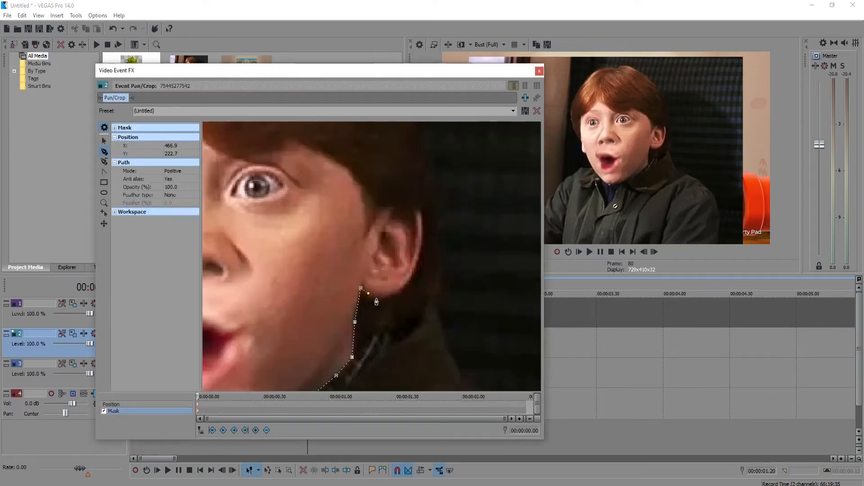
click(394, 295)
click(406, 284)
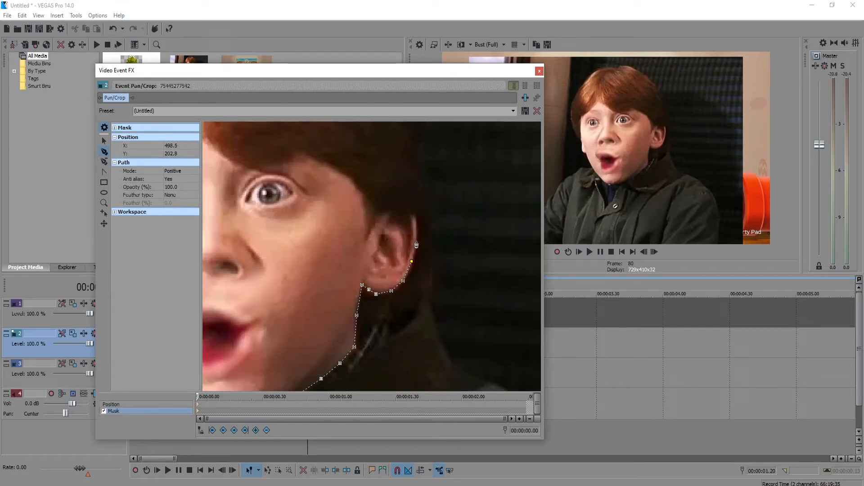
click(415, 227)
click(414, 215)
- Undo the stray anchors above the ear and continue the mask path up the outer edge of the hair behind it
scroll(413, 220, up, 1)
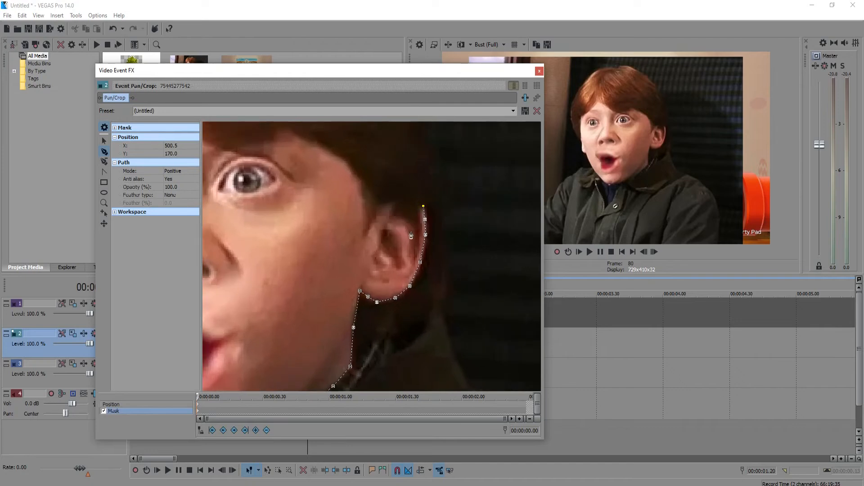
scroll(413, 222, down, 3)
drag(404, 193, 390, 252)
scroll(390, 252, up, 2)
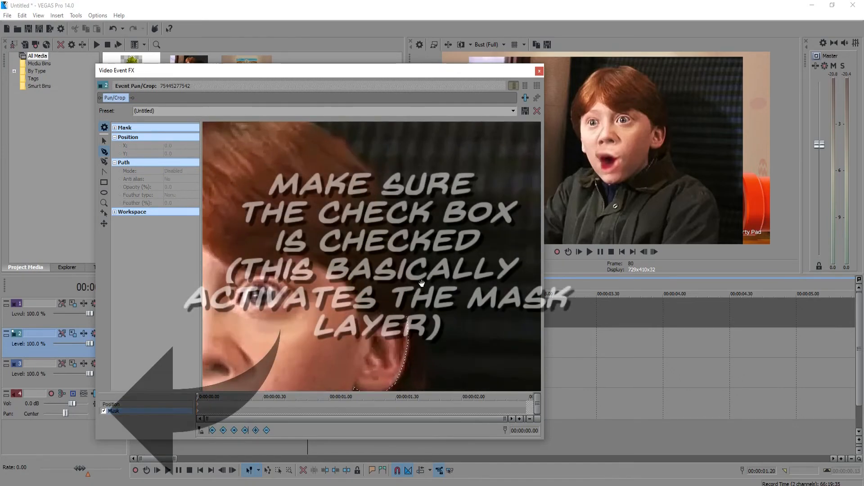
key(ctrl+z)
key(ctrl+z)
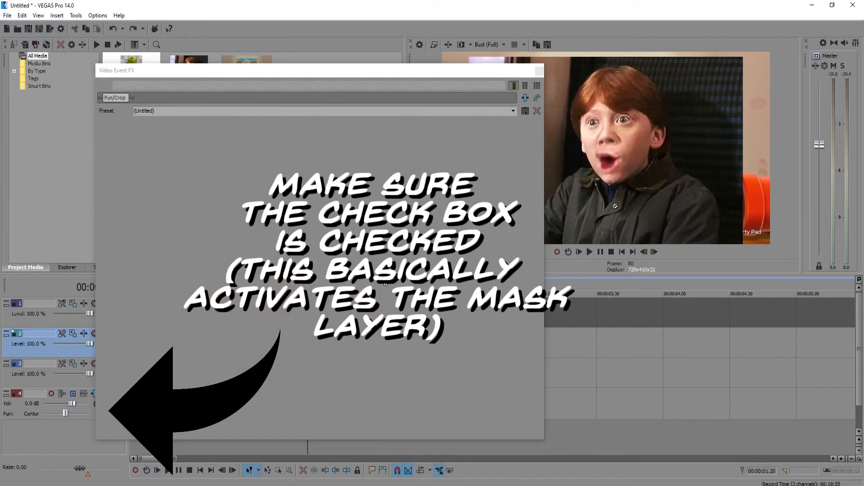
click(388, 257)
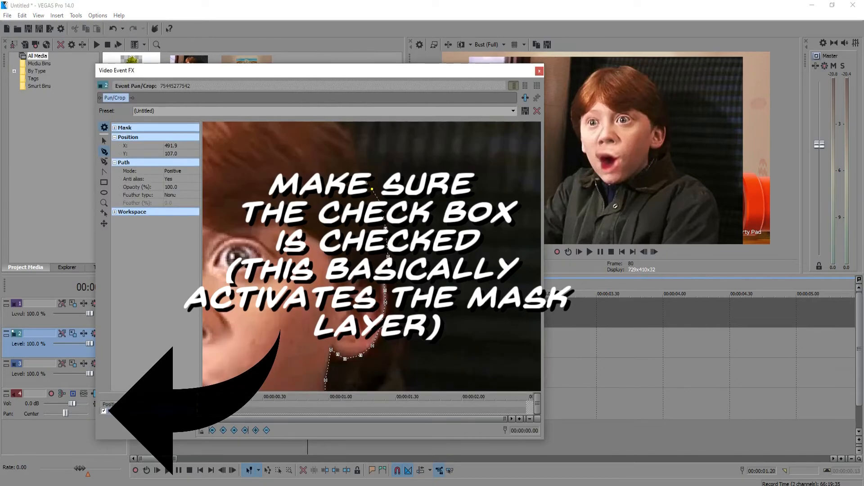
click(362, 175)
click(355, 160)
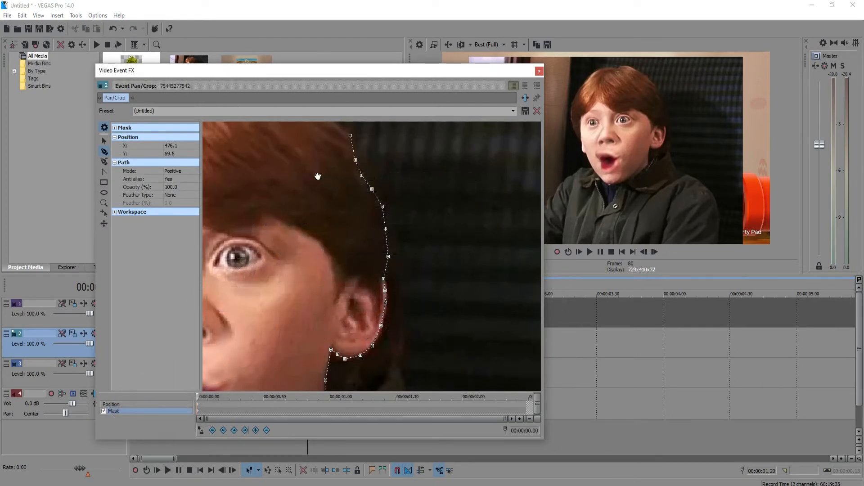
- Continue the mask path with anchors over the crown of the boy's hair
drag(318, 179, 400, 296)
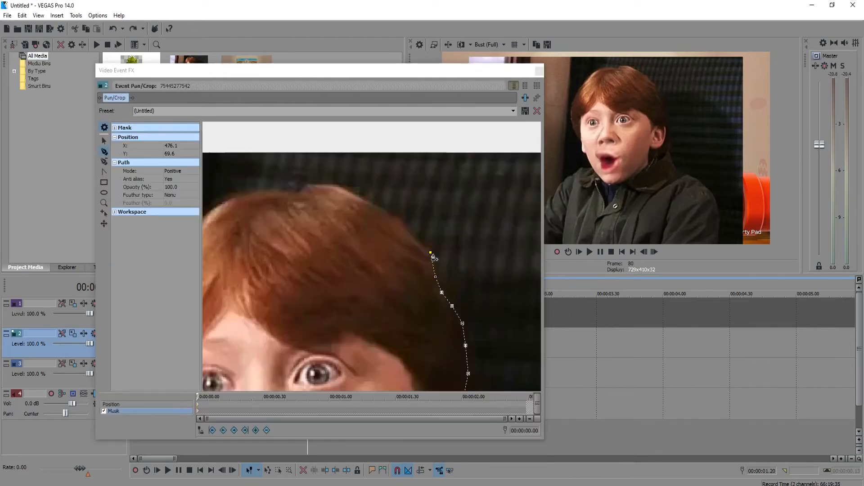
click(402, 221)
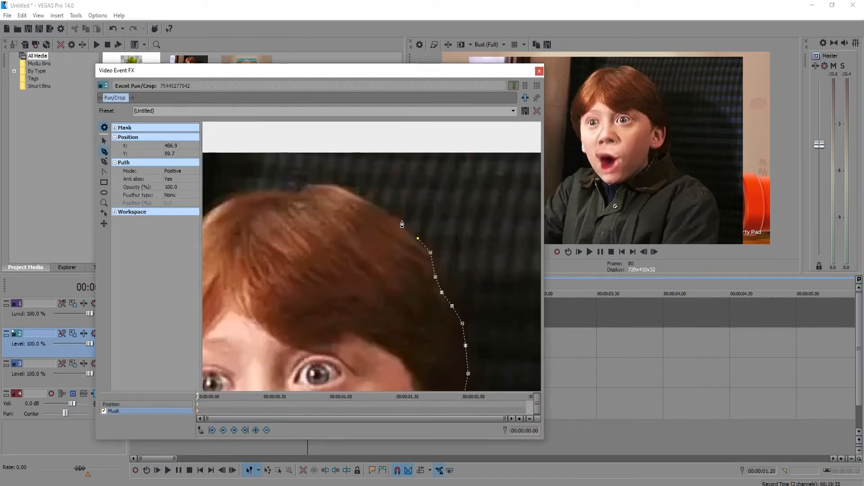
click(365, 199)
click(345, 189)
click(337, 185)
click(278, 188)
- Undo the stray anchor and continue the mask path down the far side of the boy's hair
drag(232, 230, 420, 211)
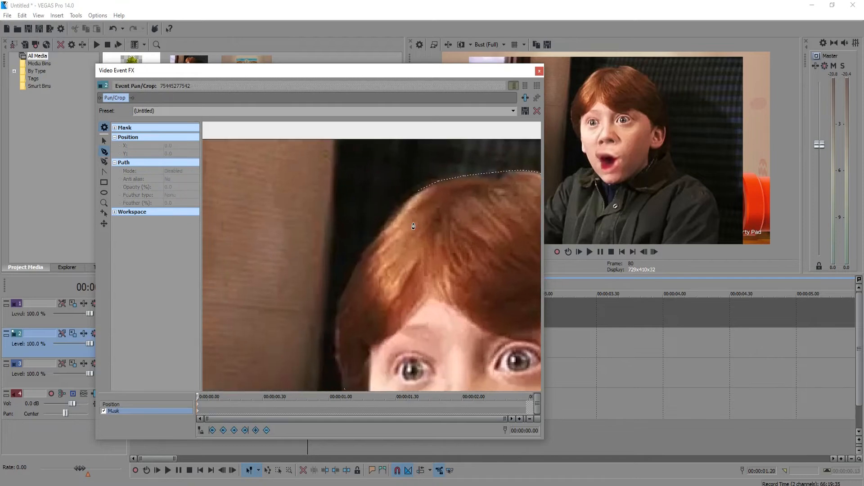
key(ctrl+z)
click(398, 206)
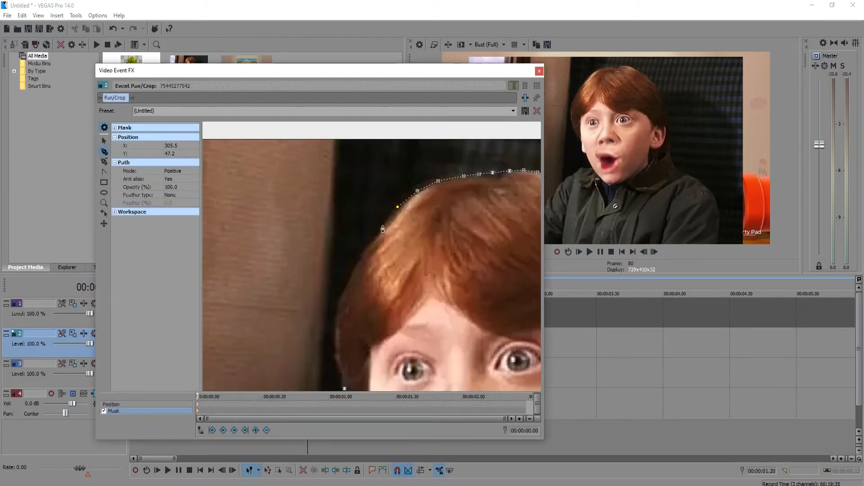
click(383, 225)
click(355, 270)
click(346, 288)
click(338, 308)
- Place the remaining anchors along the hair beside the face and close the mask path on its starting anchor
drag(350, 320, 351, 193)
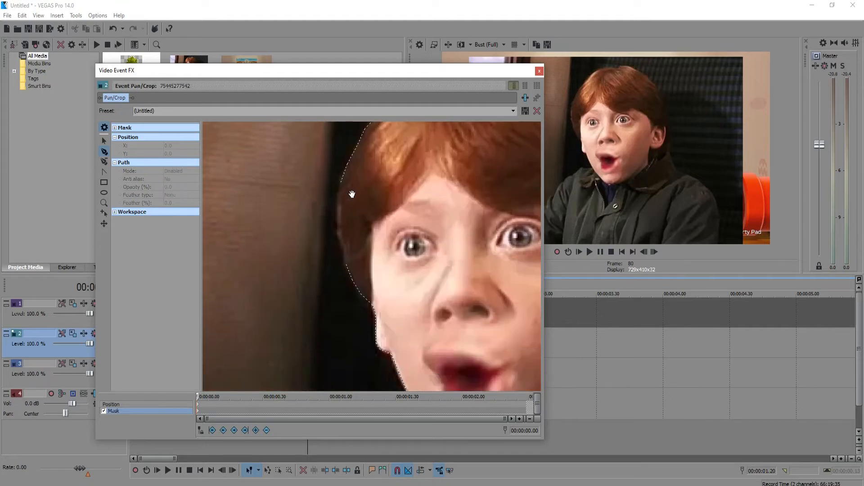
click(339, 199)
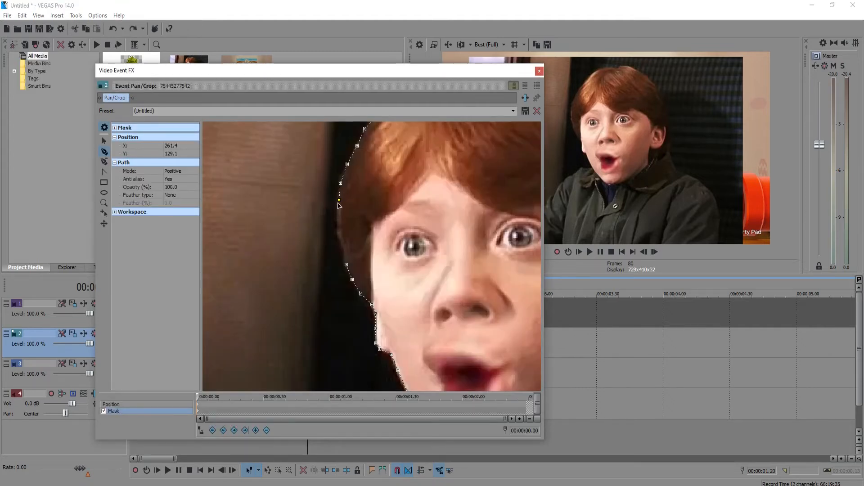
click(339, 232)
click(341, 247)
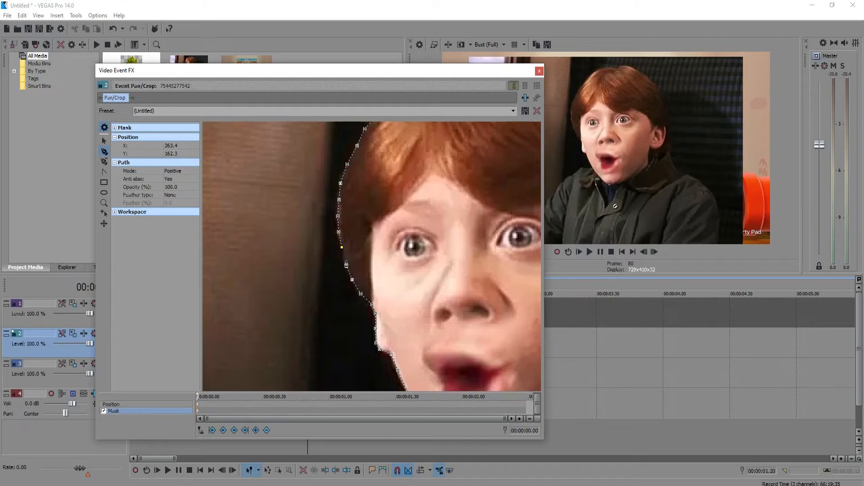
scroll(410, 263, down, 5)
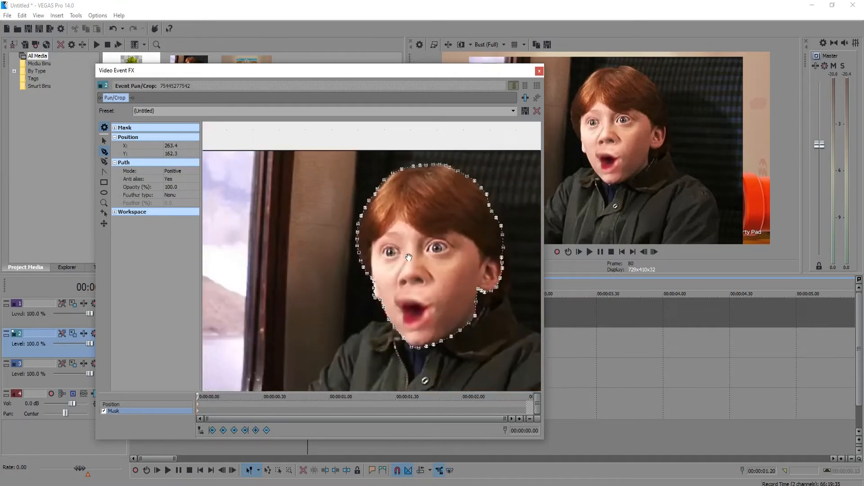
scroll(390, 279, up, 5)
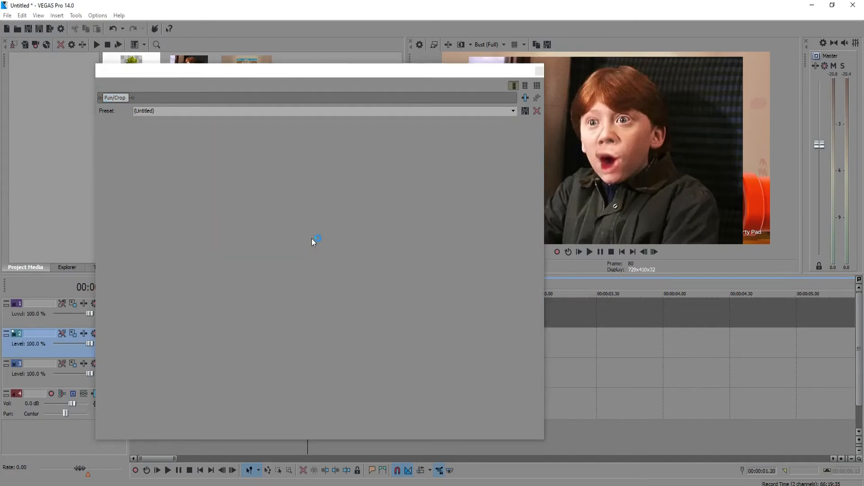
click(335, 246)
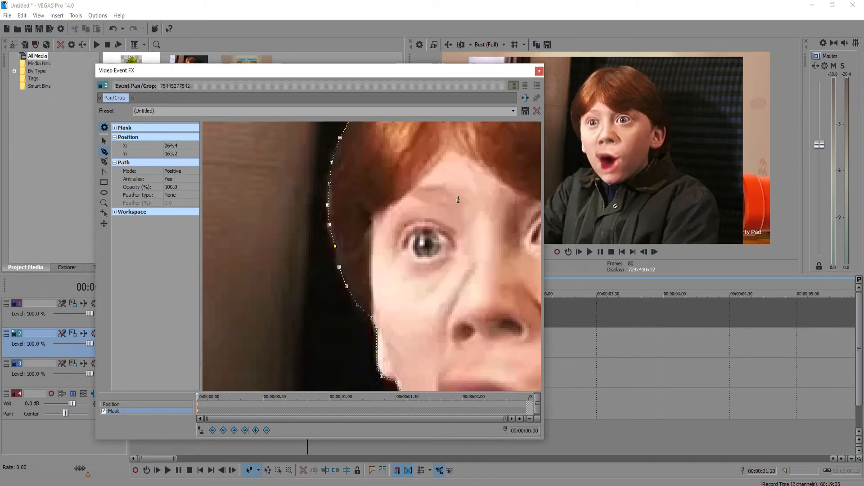
click(339, 268)
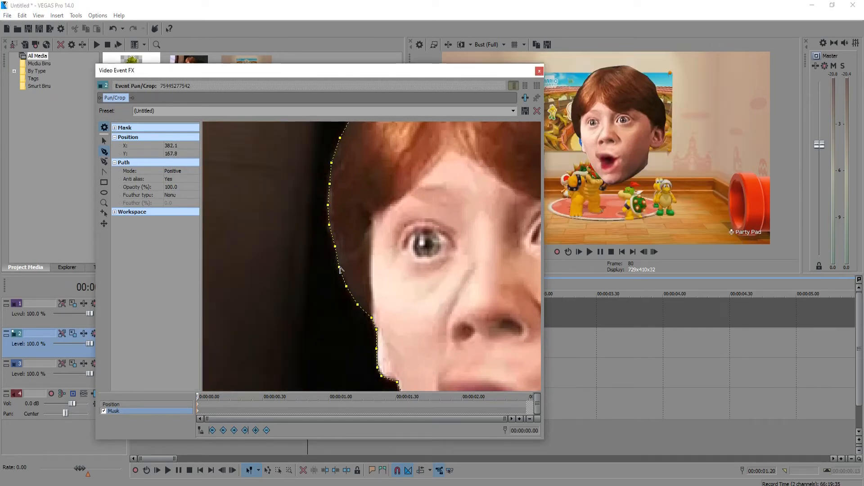
- Switch to the Normal Edit Tool and examine the closed mask outline around the head against the preview
scroll(357, 293, down, 6)
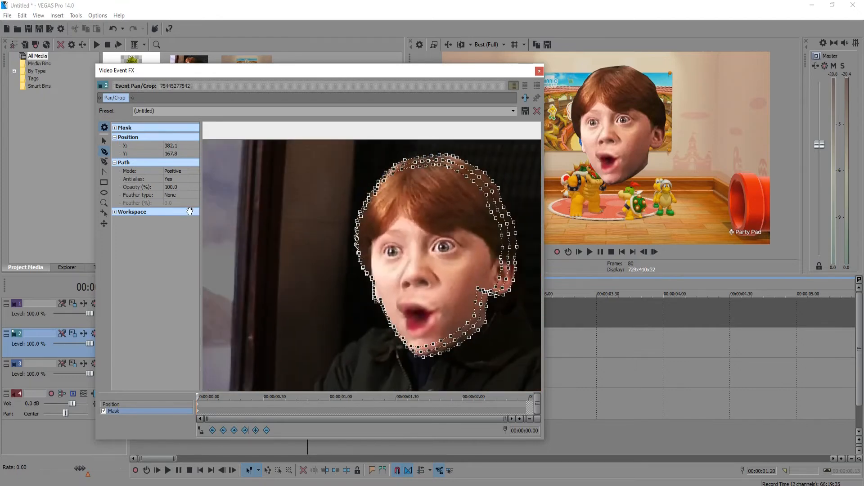
click(103, 142)
drag(296, 178, 140, 142)
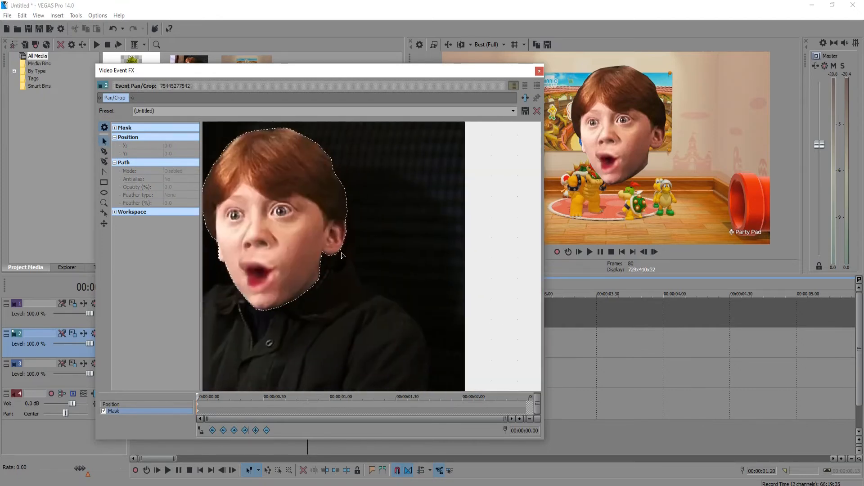
scroll(372, 256, up, 4)
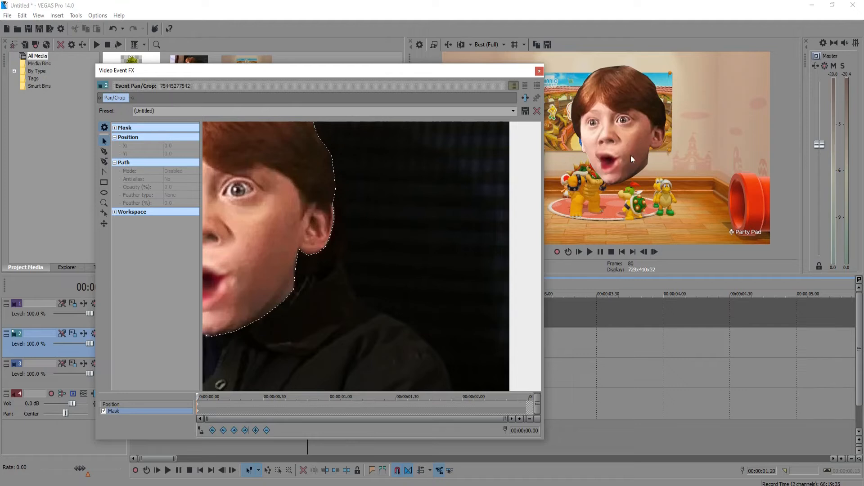
scroll(352, 263, down, 3)
drag(345, 166, 423, 209)
scroll(389, 209, up, 1)
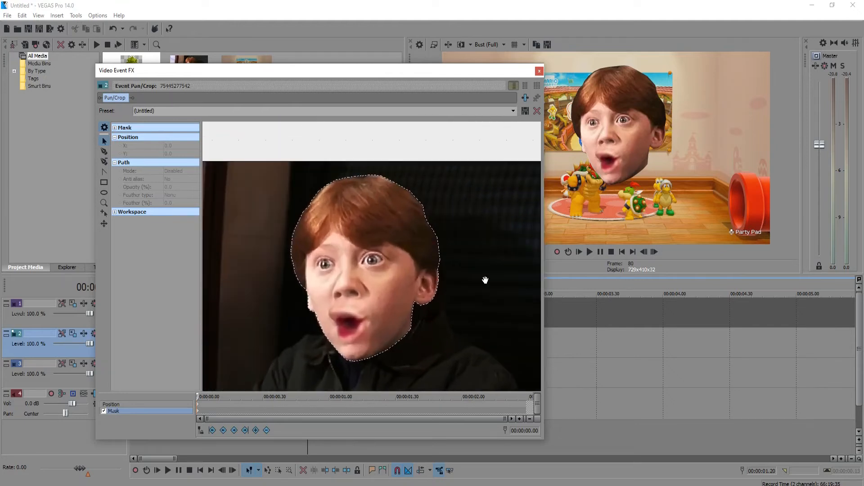
drag(473, 248, 489, 190)
scroll(462, 229, up, 1)
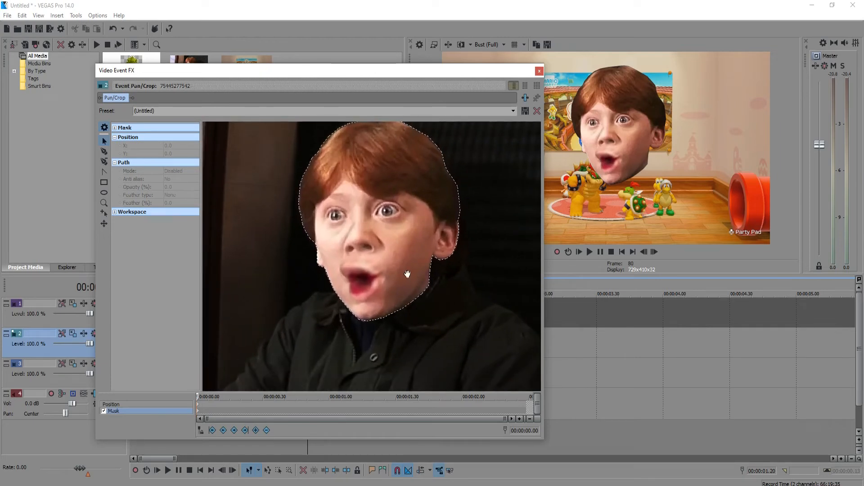
- Return to the Position keyframe row and place the Event Pan/Crop window clear of the video preview
click(198, 406)
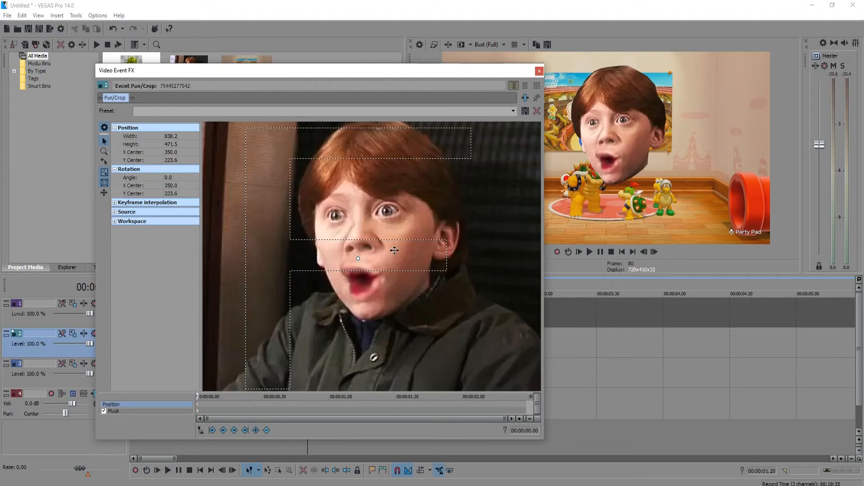
scroll(385, 251, down, 3)
drag(475, 76, 678, 89)
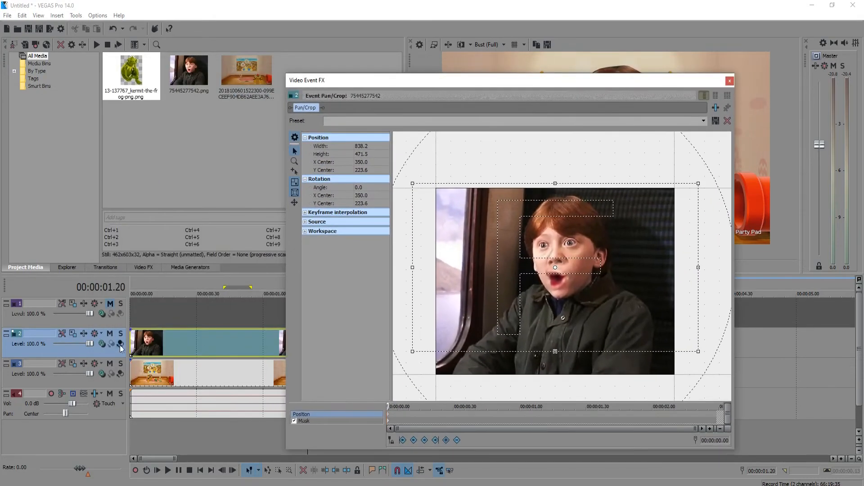
drag(577, 85, 330, 72)
scroll(321, 242, down, 2)
scroll(321, 242, down, 2)
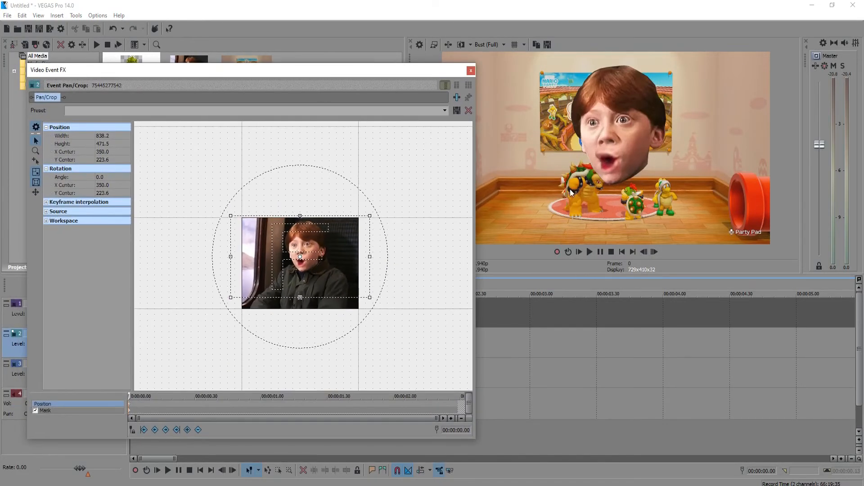
- Flip the cut-out head horizontally
scroll(304, 256, up, 3)
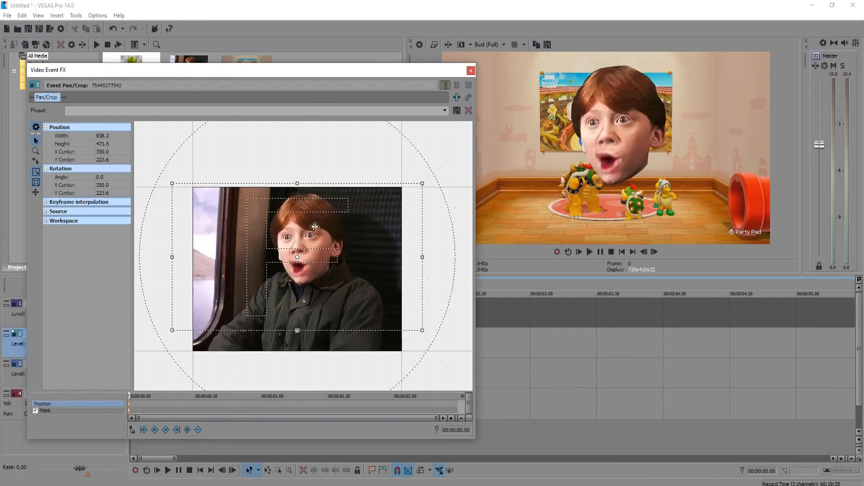
right_click(284, 239)
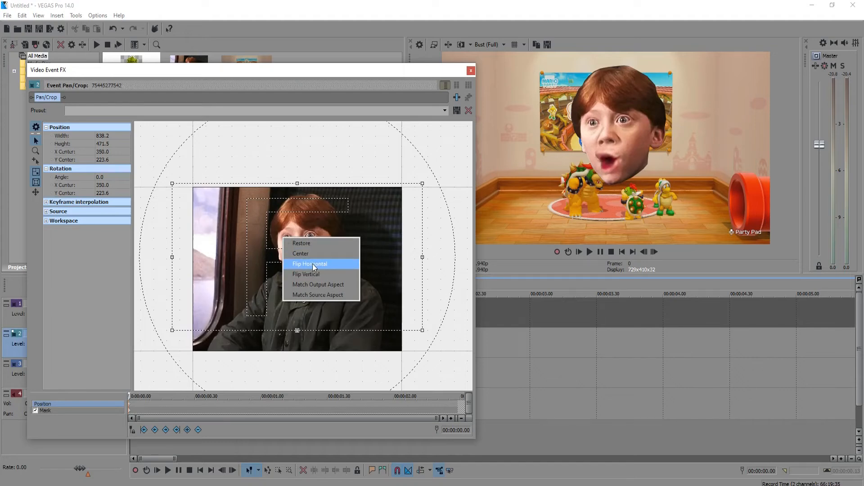
click(313, 266)
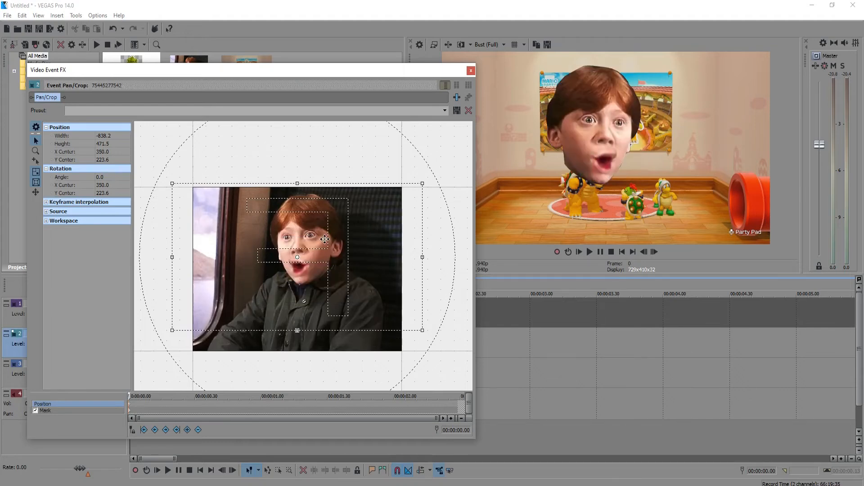
- Enlarge the crop frame about its centre to about 2,105 by 1,184 so the head appears smaller in the scene
scroll(325, 239, down, 4)
drag(301, 209, 309, 140)
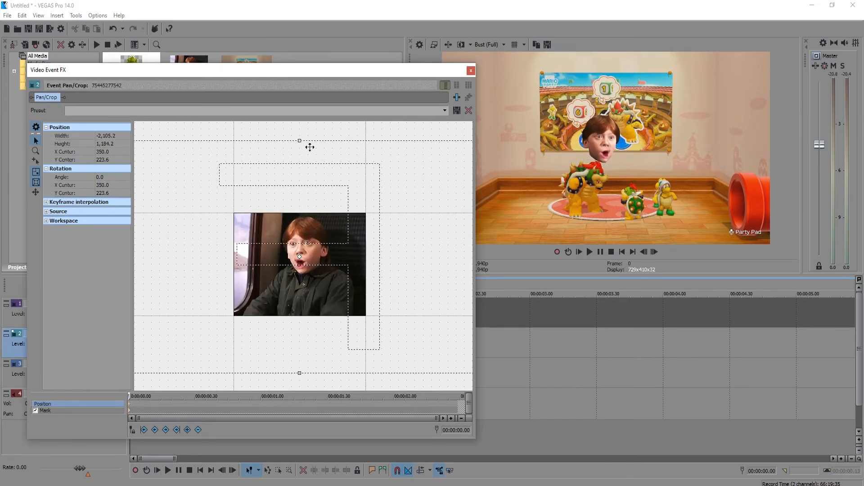
- Enlarge the crop frame to about 2,935 by 1,651 and reposition it so the head covers the large Bowser's face
drag(340, 232, 307, 186)
scroll(297, 201, down, 4)
scroll(337, 225, up, 4)
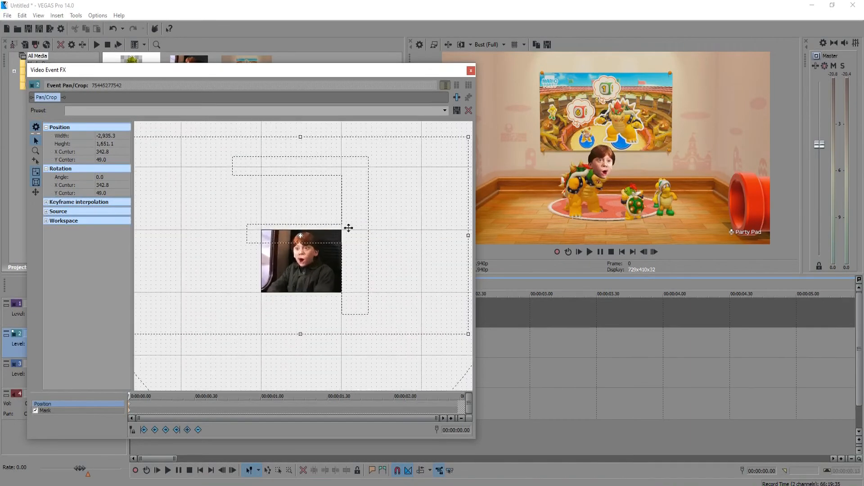
drag(349, 228, 352, 200)
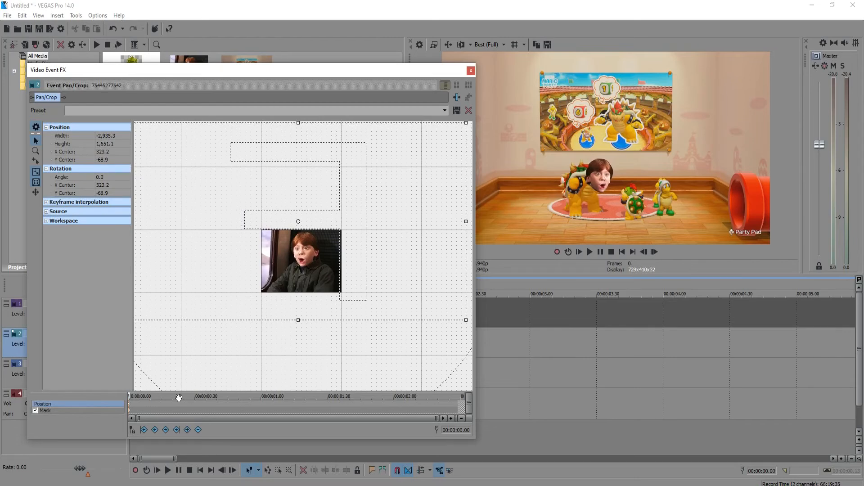
scroll(334, 301, up, 2)
scroll(333, 301, down, 4)
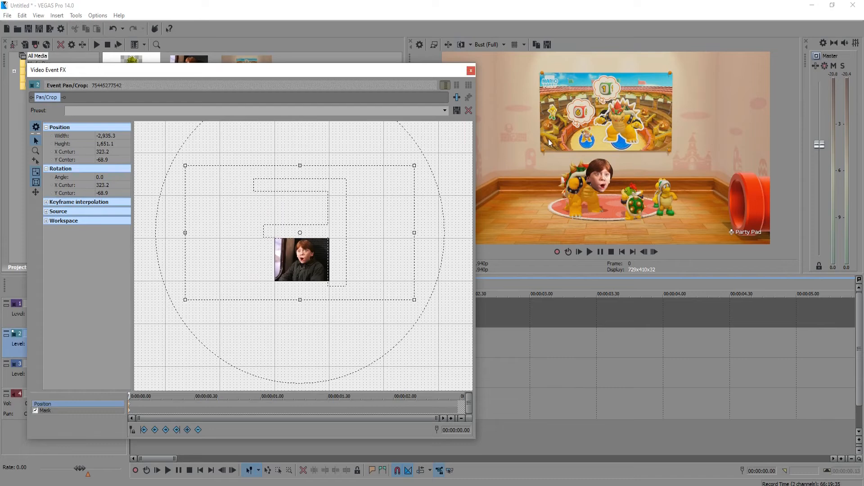
scroll(334, 240, up, 3)
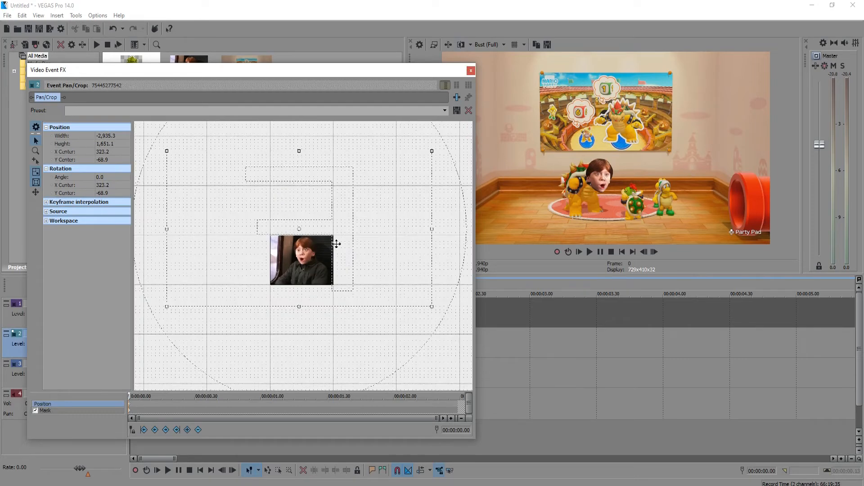
drag(340, 245, 342, 245)
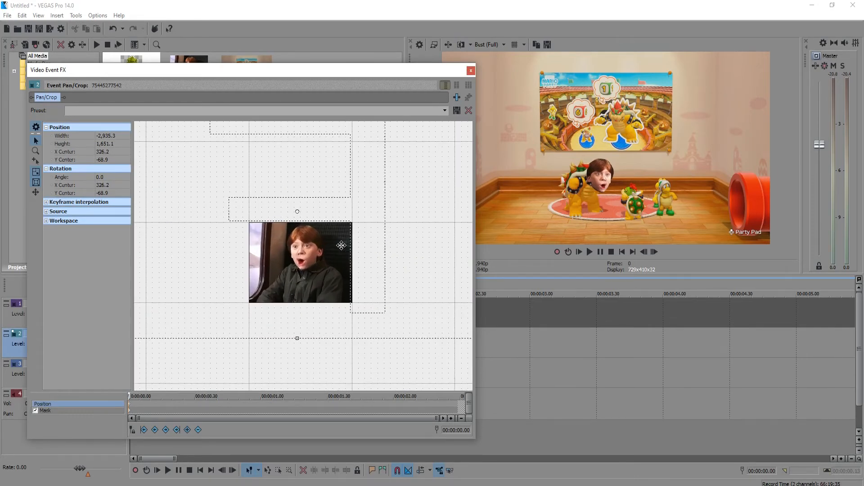
- Nudge the crop frame to centre X 314.0, Y -65.8 to fine-tune the head over Bowser's face
key(Left)
key(Left)
key(Left)
key(Left)
key(Left)
key(Up)
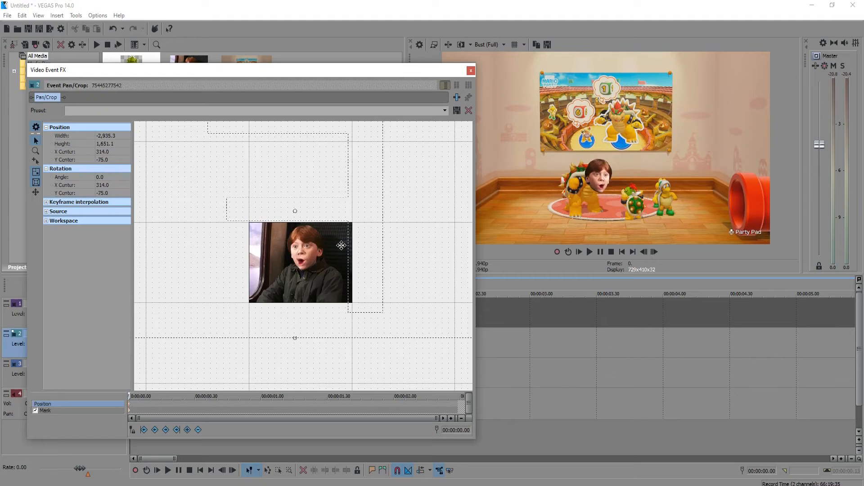
key(Down)
key(Down)
key(Left)
key(Left)
key(Left)
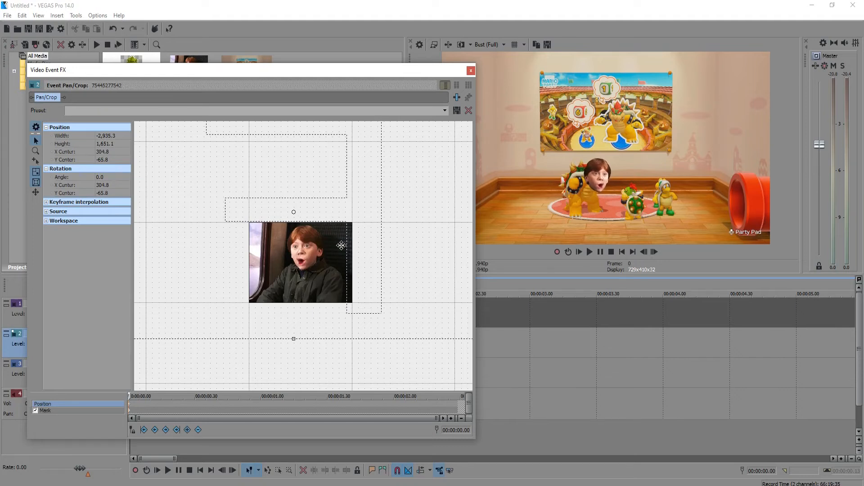
key(Right)
key(Right)
key(Right)
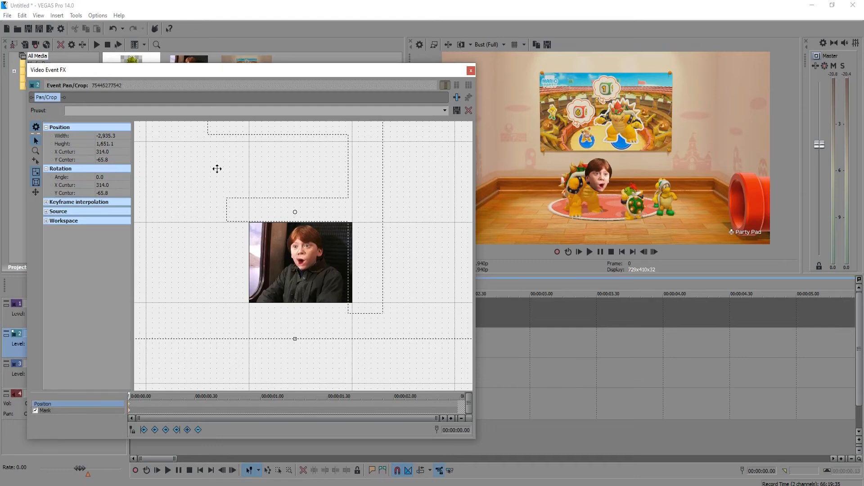
scroll(305, 218, down, 3)
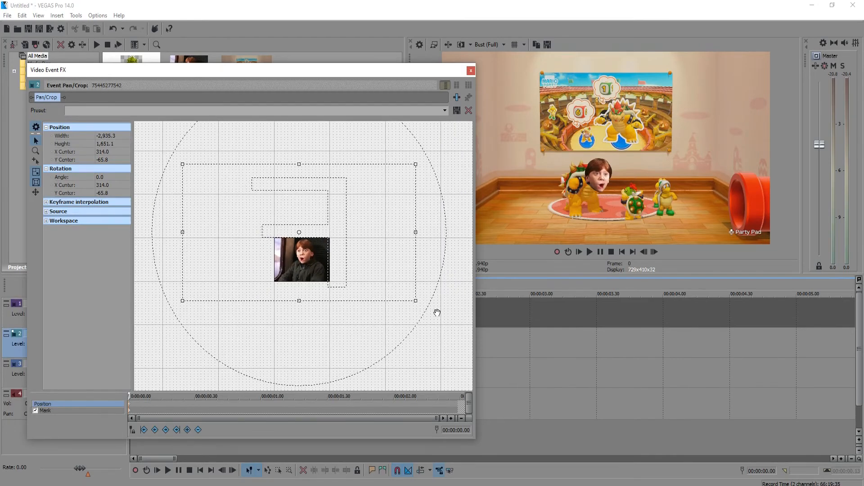
scroll(437, 312, up, 3)
scroll(291, 349, up, 2)
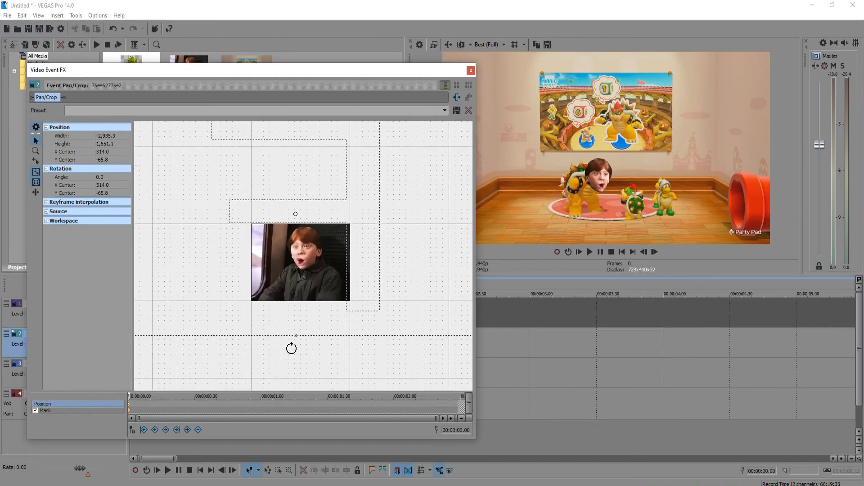
- Place the Event Pan/Crop window clear of the characters in the preview and advance the project to frame 10
drag(325, 70, 311, 52)
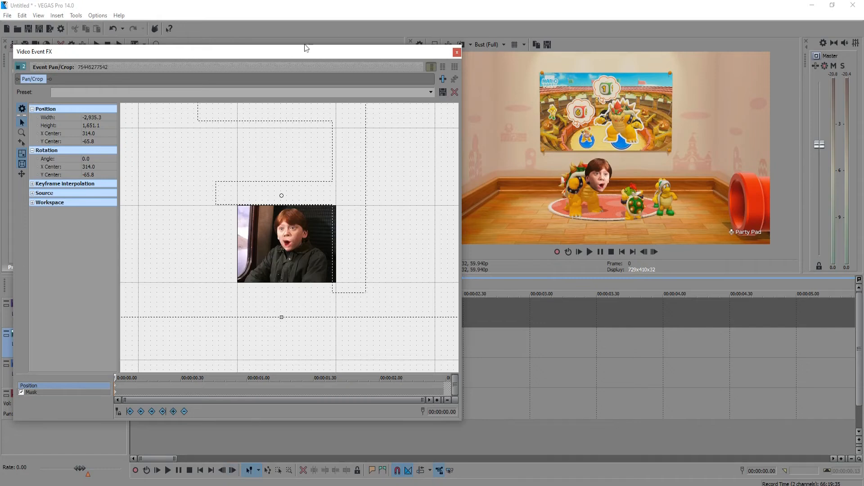
drag(305, 51, 510, 43)
click(232, 471)
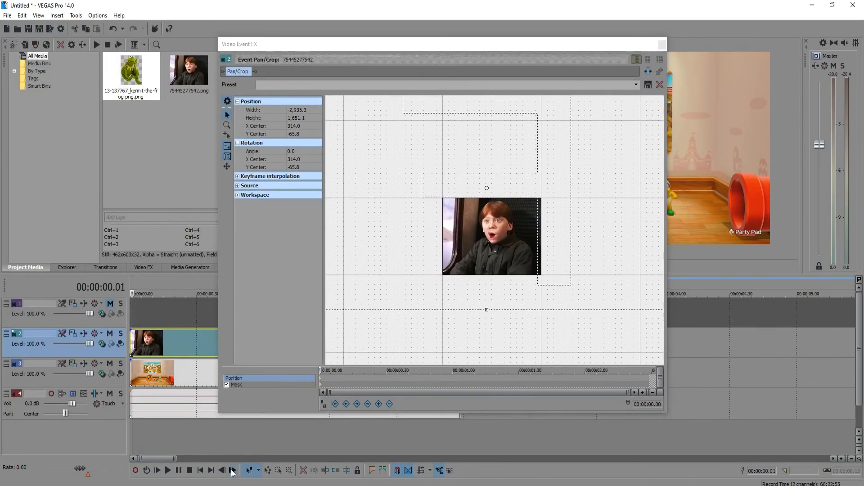
drag(414, 43, 276, 32)
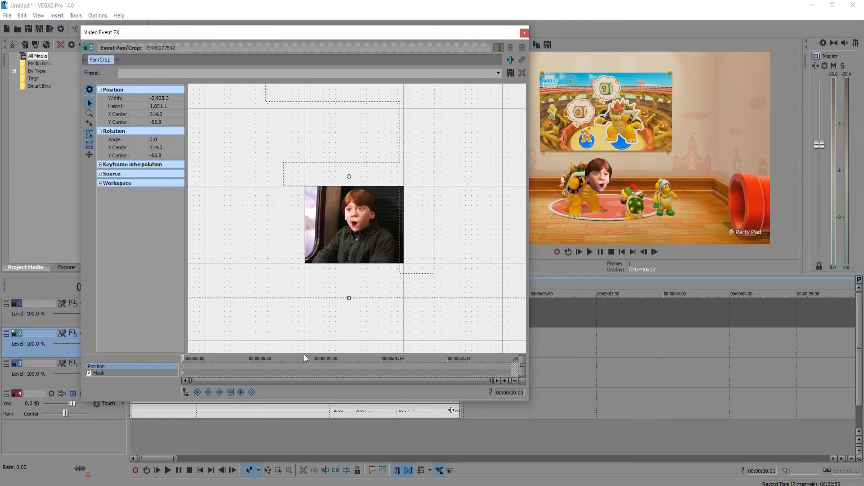
click(232, 470)
click(233, 471)
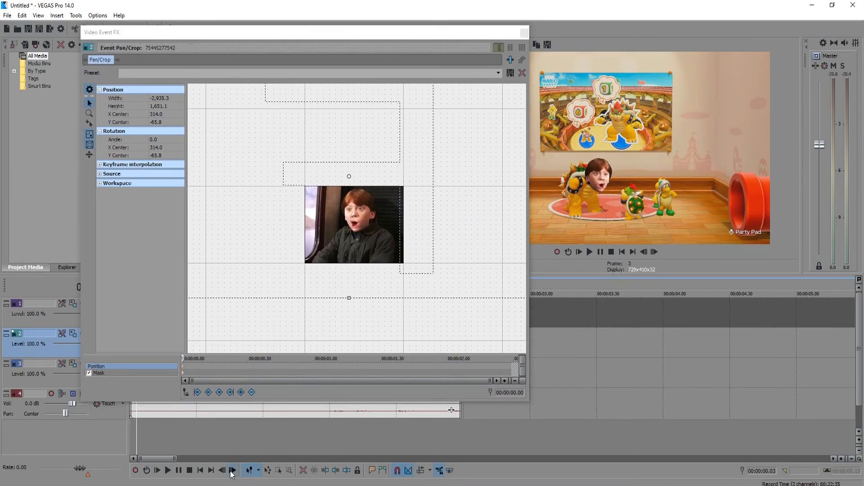
click(232, 471)
click(233, 471)
click(232, 471)
click(232, 471)
click(232, 471)
click(233, 471)
click(232, 471)
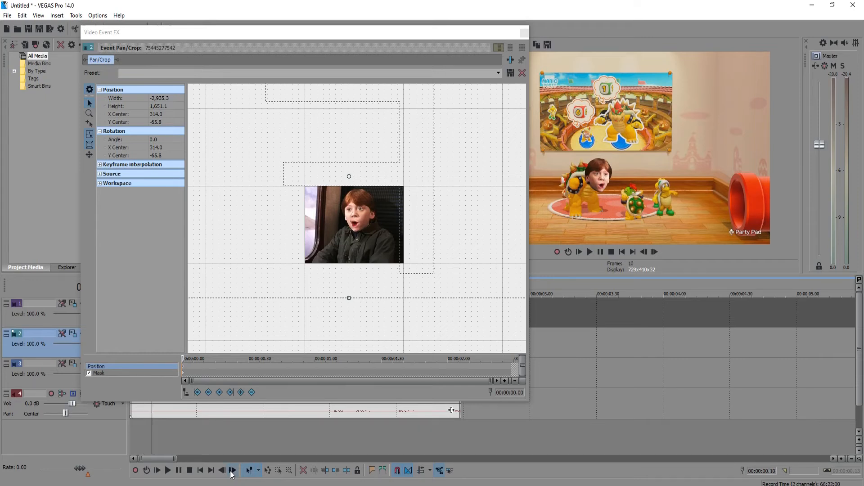
- Add a Position keyframe at 00:00:00.10 in the head clip's keyframe timeline
scroll(189, 368, up, 5)
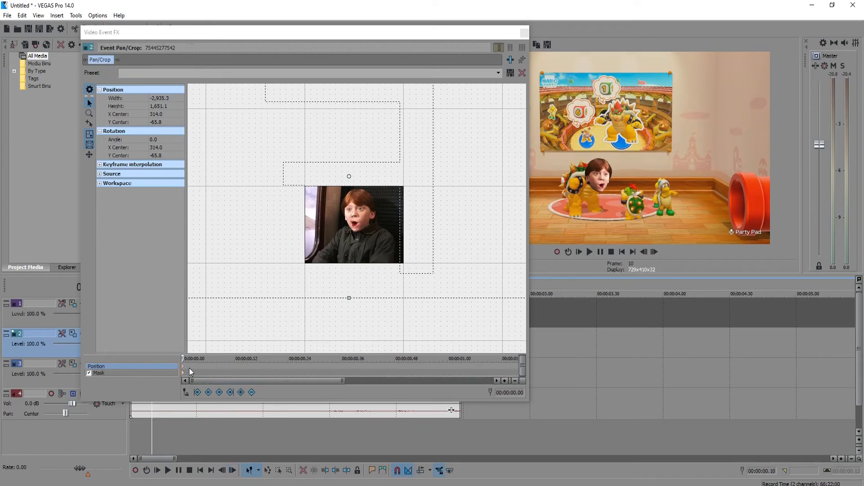
click(191, 359)
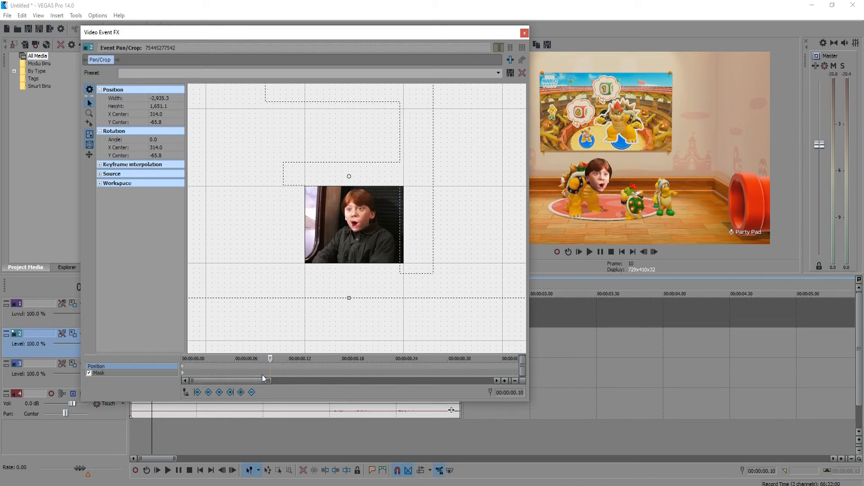
double_click(271, 365)
- Enlarge the crop frame at this keyframe to about 3,069 by 1,726 and shift its centre to about X 304.6, Y -79.9
scroll(399, 156, down, 5)
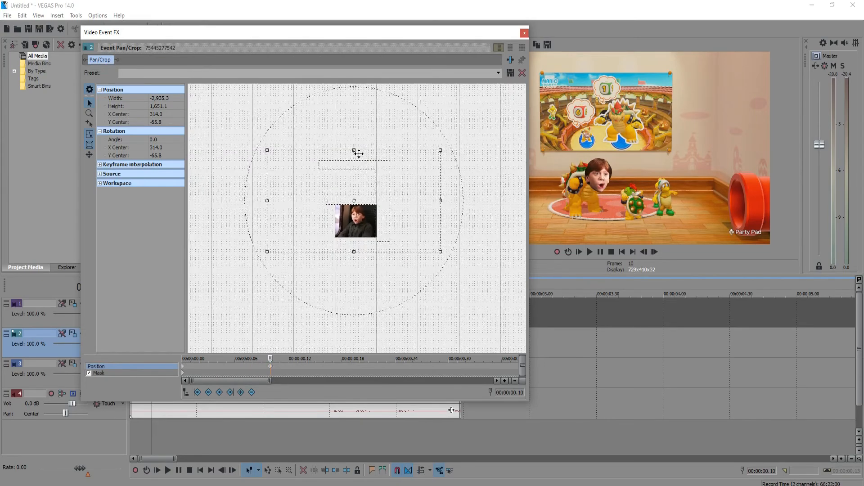
scroll(374, 174, up, 1)
scroll(374, 174, up, 1)
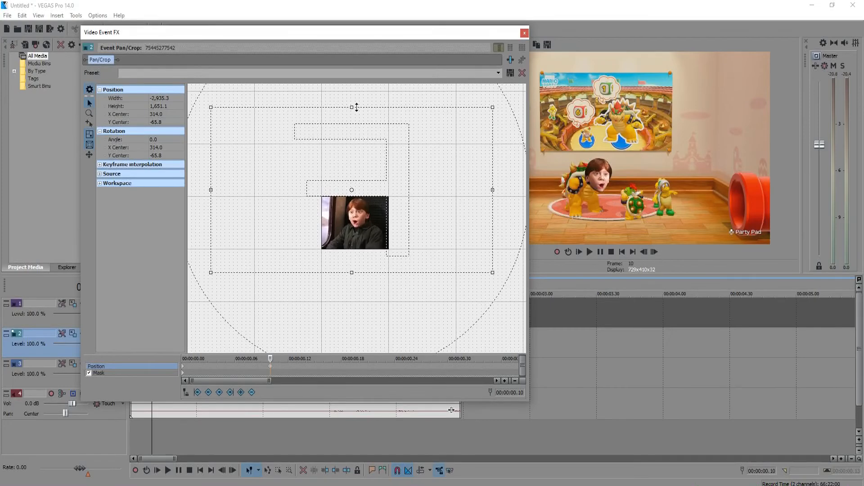
drag(356, 107, 359, 103)
drag(371, 150, 372, 150)
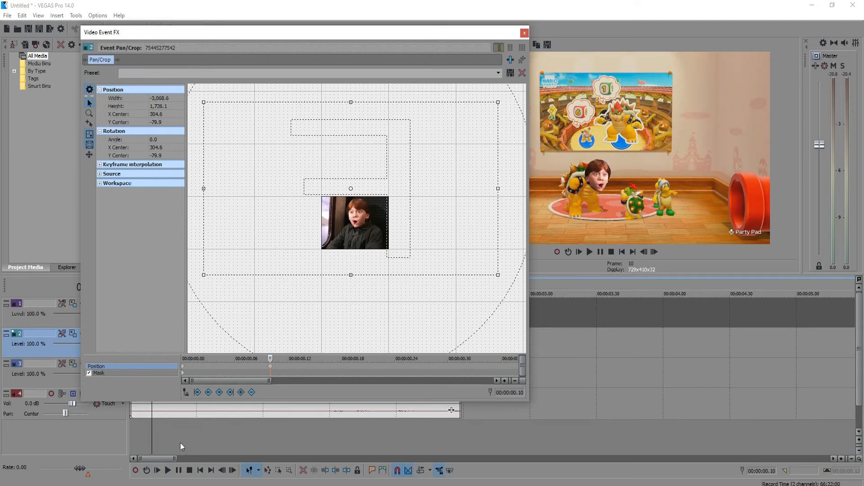
- Play back the opening frames to check how the head follows Bowser
click(135, 415)
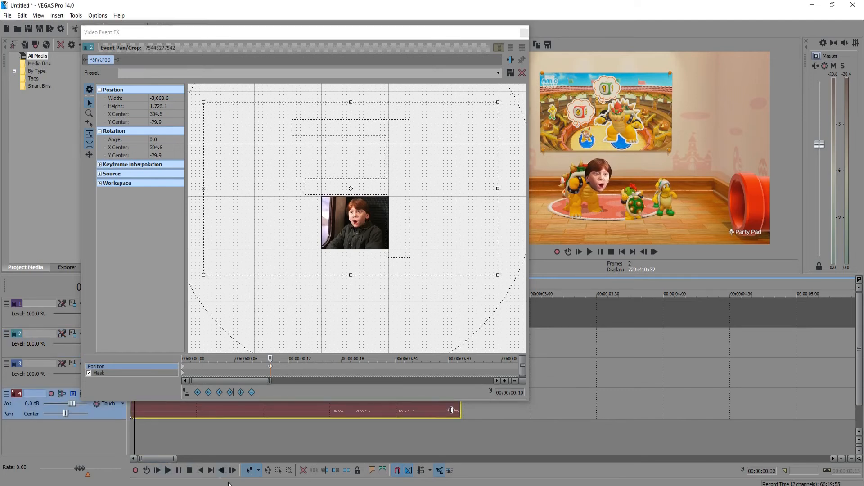
click(233, 471)
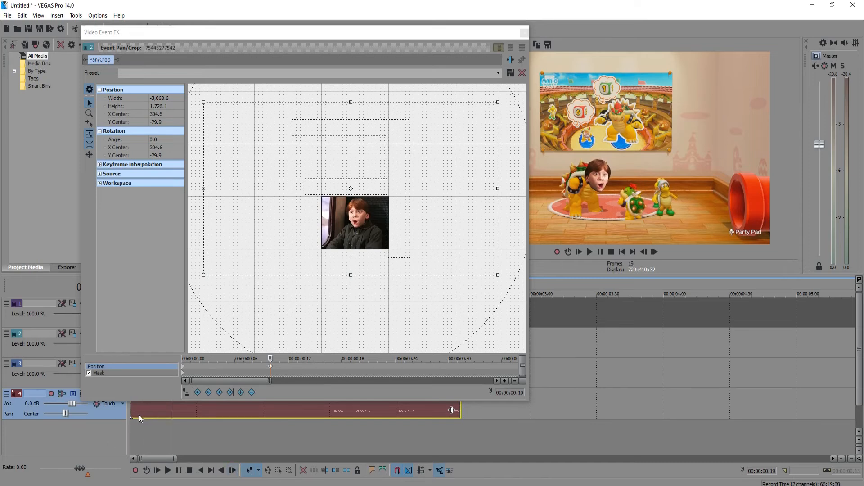
key(space)
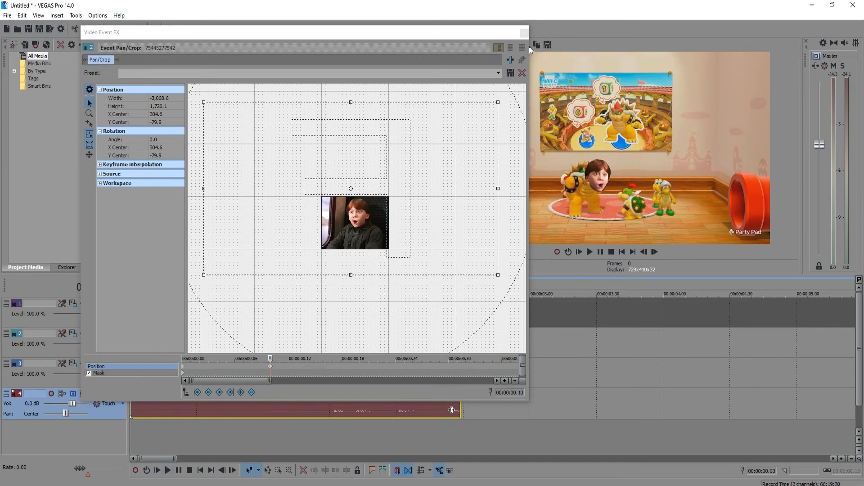
- Close the Event Pan/Crop window and split the head image and the background clip with its audio at 00:00:00.33
click(524, 32)
click(186, 342)
scroll(200, 339, up, 3)
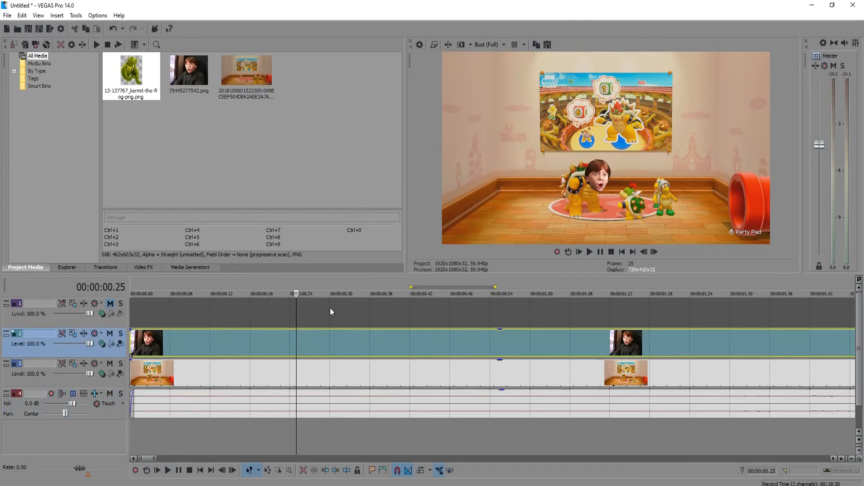
drag(303, 284, 350, 283)
click(350, 343)
key(s)
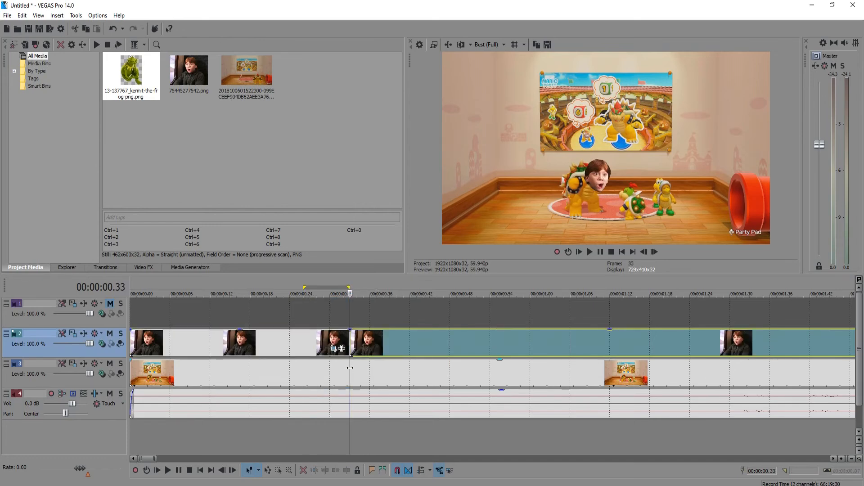
click(351, 367)
key(s)
click(290, 392)
- Delete the opening segments before the split on the head, background and audio tracks
click(263, 337)
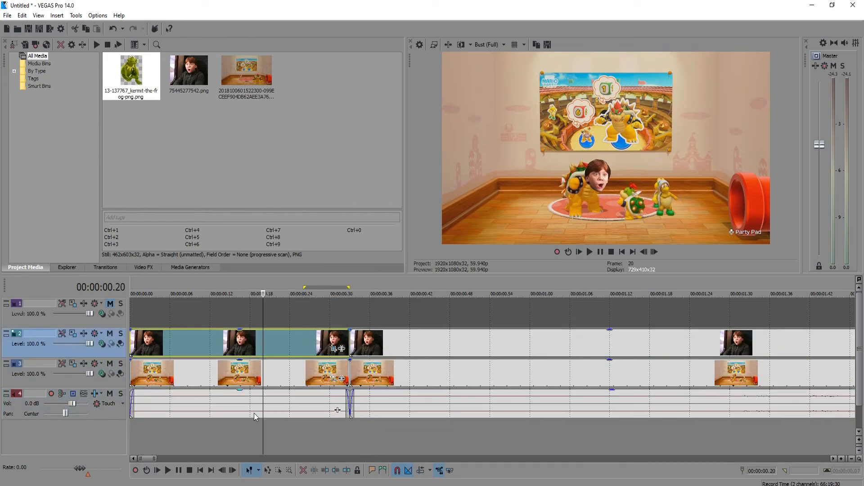
shift+click(254, 411)
scroll(279, 396, down, 3)
key(Delete)
- Move the remaining head, background and audio clips together to the project start and return the playhead to 00:00:00.00
click(273, 349)
shift+click(299, 407)
drag(273, 349, 135, 345)
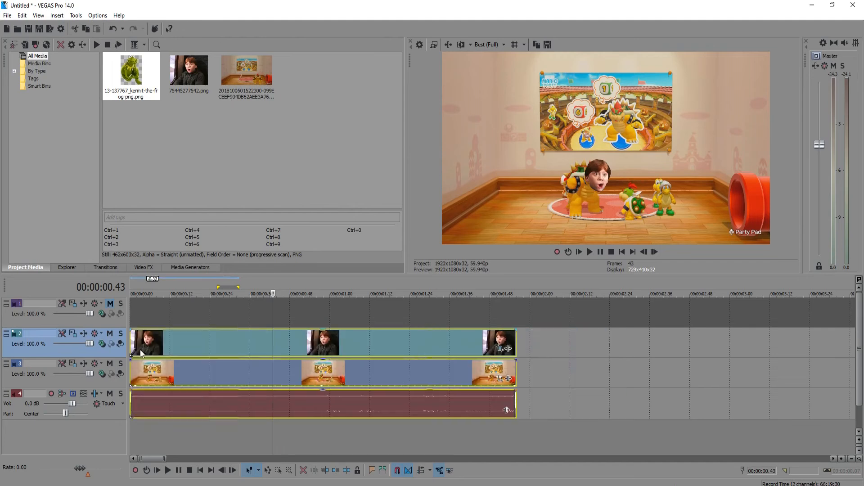
click(133, 344)
scroll(140, 344, up, 3)
click(131, 295)
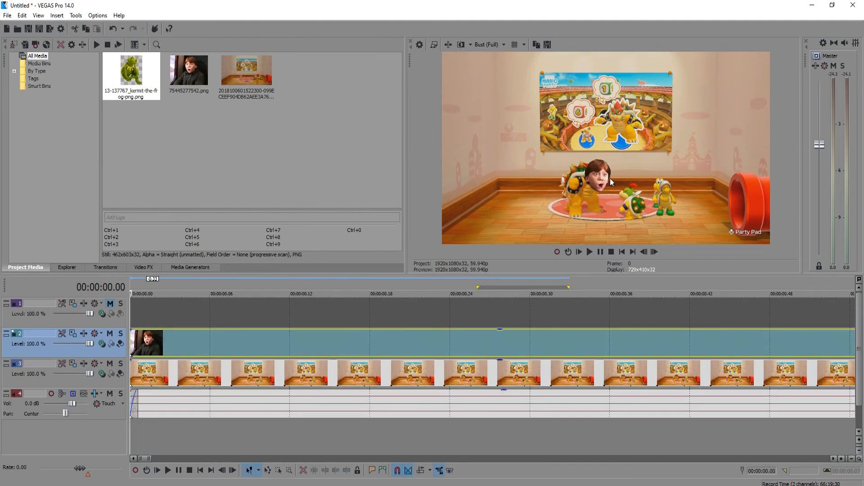
- Reopen Event Pan/Crop for the trimmed head clip and place its keyframe cursor at 00:00:00.00
scroll(133, 292, down, 3)
mouse_move(135, 288)
mouse_down()
mouse_move(347, 279)
mouse_move(133, 288)
mouse_up()
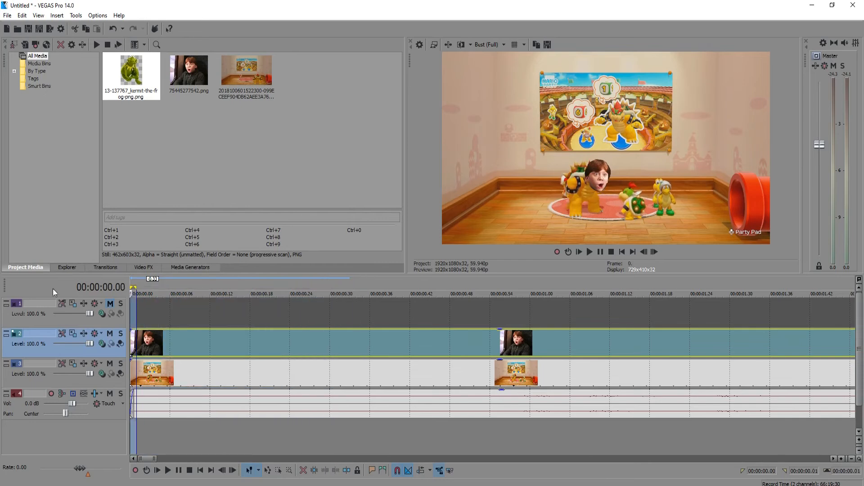
scroll(131, 336, down, 5)
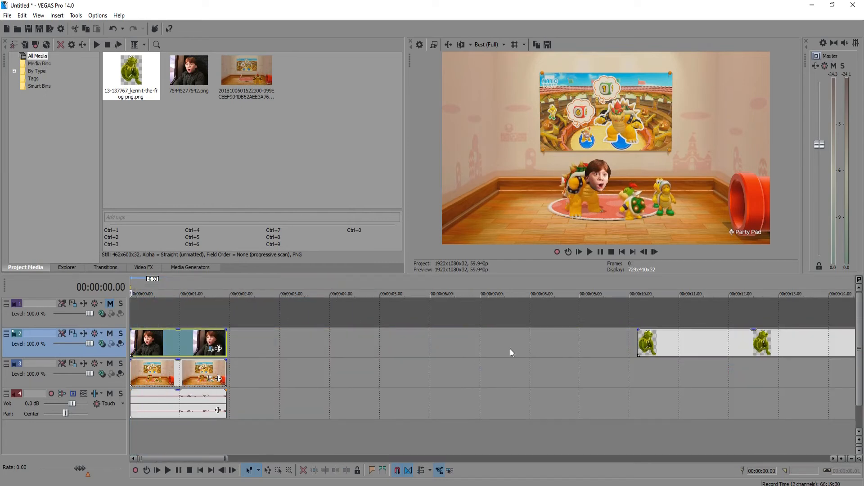
click(210, 349)
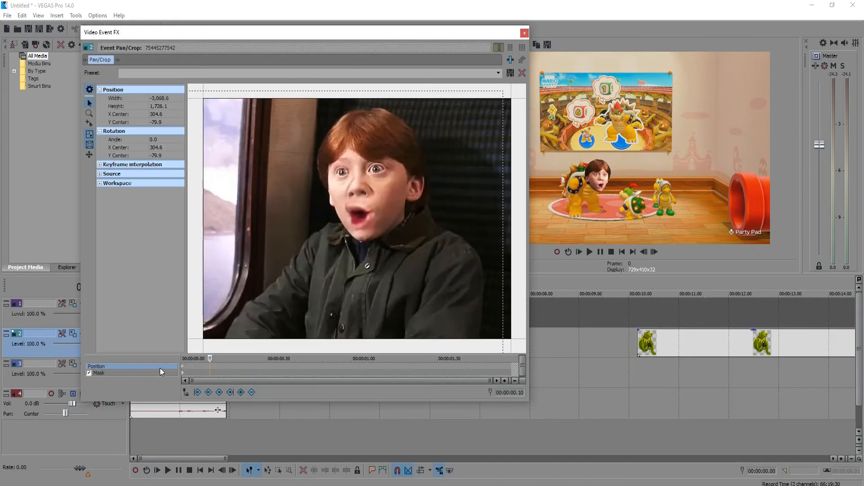
click(185, 366)
scroll(246, 369, up, 3)
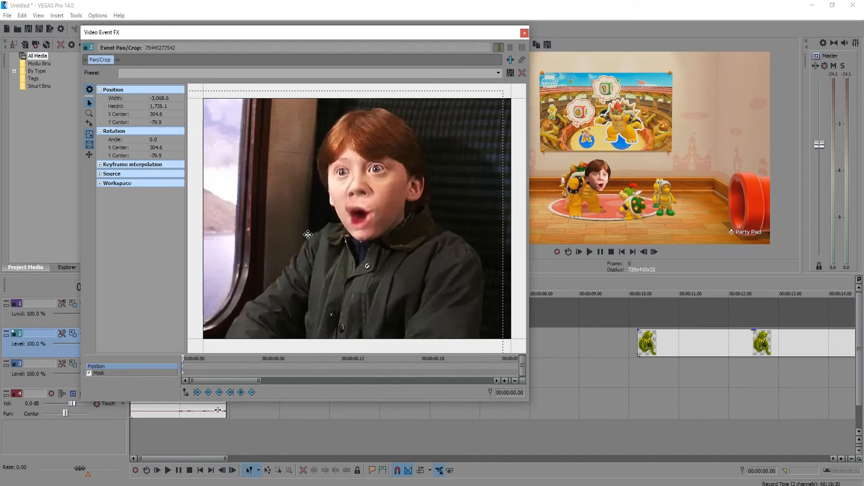
- Add a Position keyframe at 00:00:00.01 for the head and advance the project to frame 2
click(234, 471)
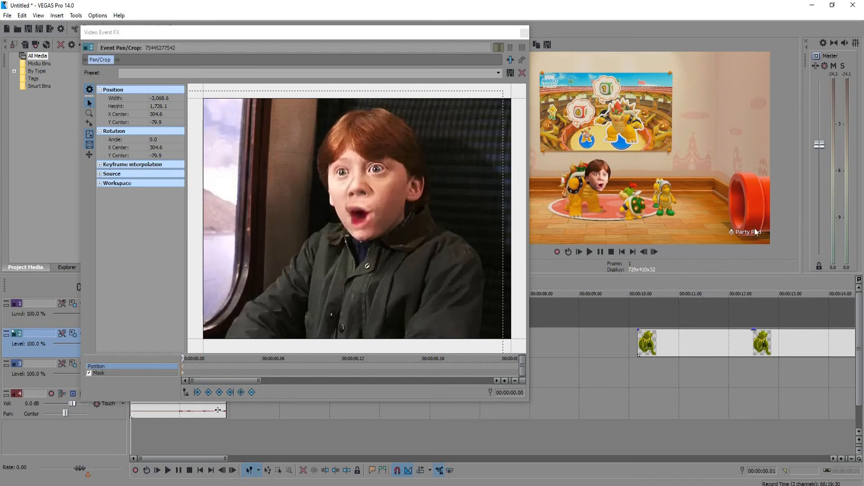
click(221, 470)
click(232, 471)
scroll(199, 366, up, 2)
click(209, 367)
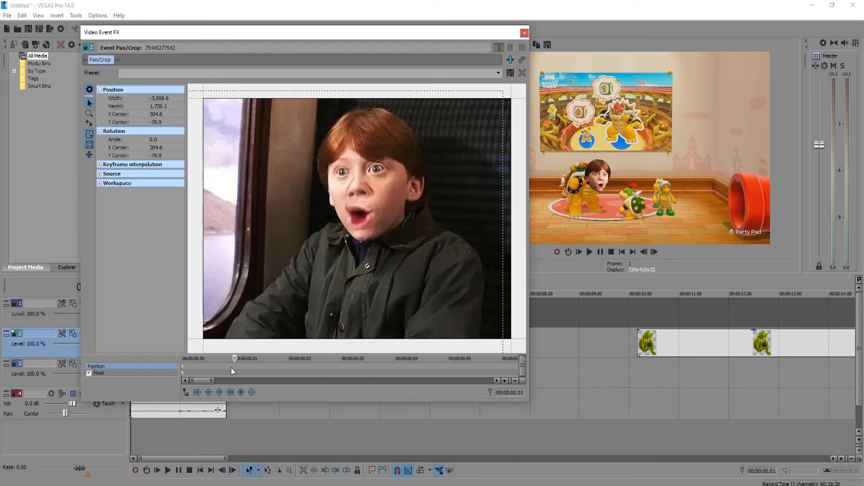
scroll(238, 367, down, 2)
click(232, 470)
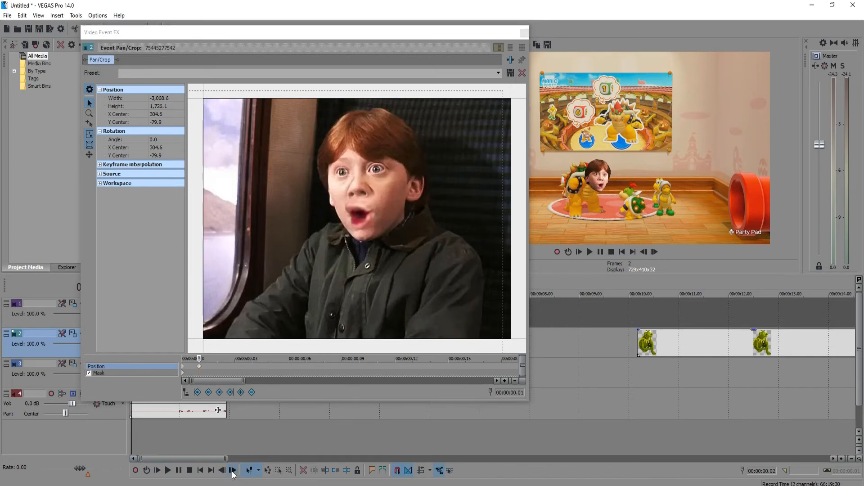
- Shift the head to about X 302.6, Y -80.9 at 00:00:00.02, add a Position keyframe at 00:00:00.03, and advance the project to frame 4
click(214, 366)
scroll(216, 364, up, 2)
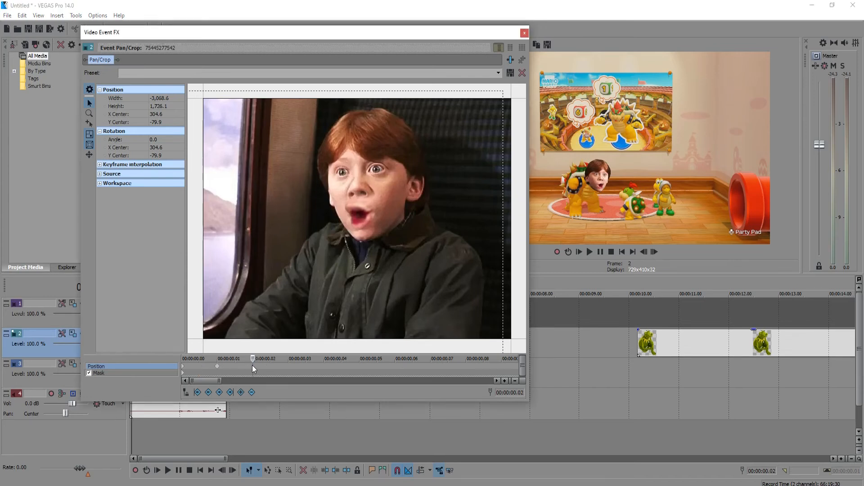
drag(362, 169, 361, 168)
click(234, 470)
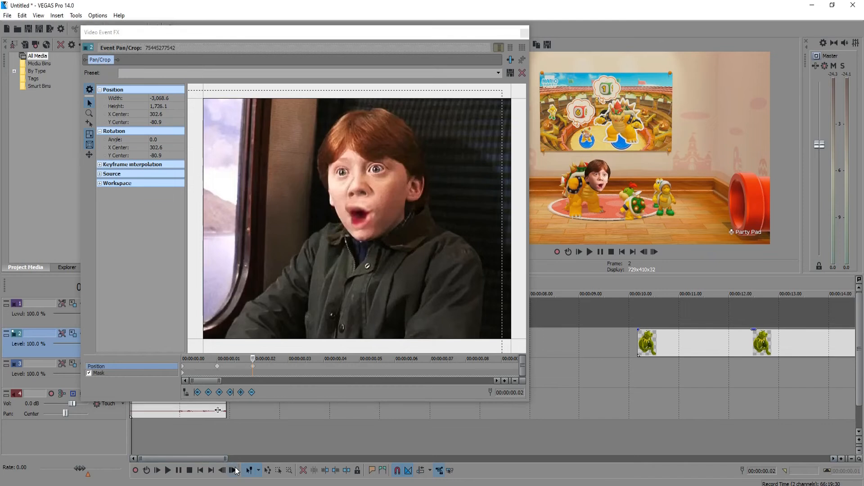
click(285, 366)
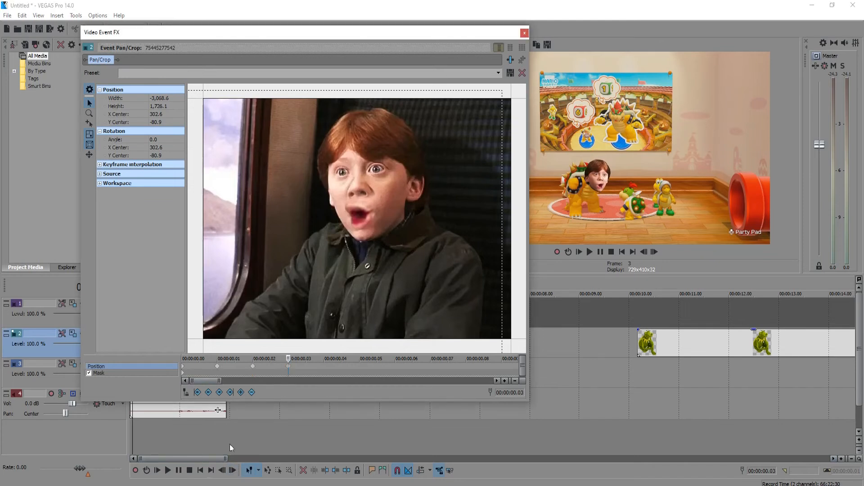
click(234, 470)
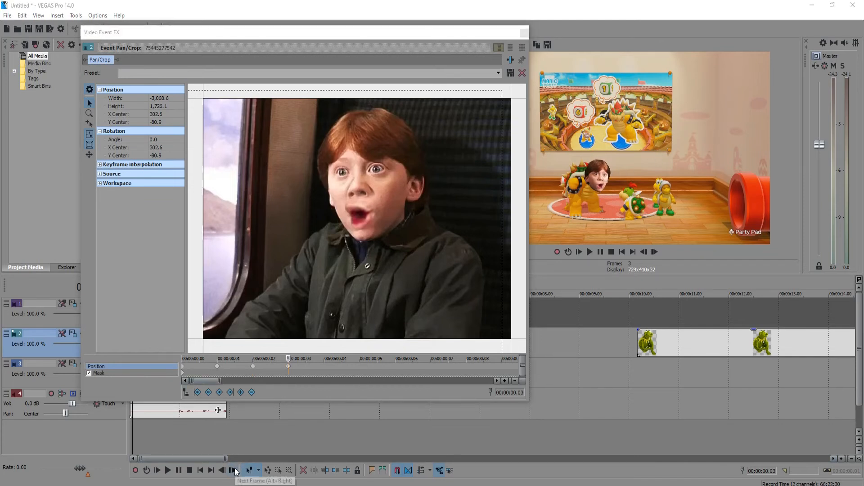
- Keyframe the head at 00:00:00.04, nudging its Position centre to about X 286.2, Y -81.9, and advance the project to frame 5
click(326, 366)
key(Left)
key(Left)
key(Left)
key(Left)
key(Left)
key(Left)
key(Left)
key(Left)
key(Left)
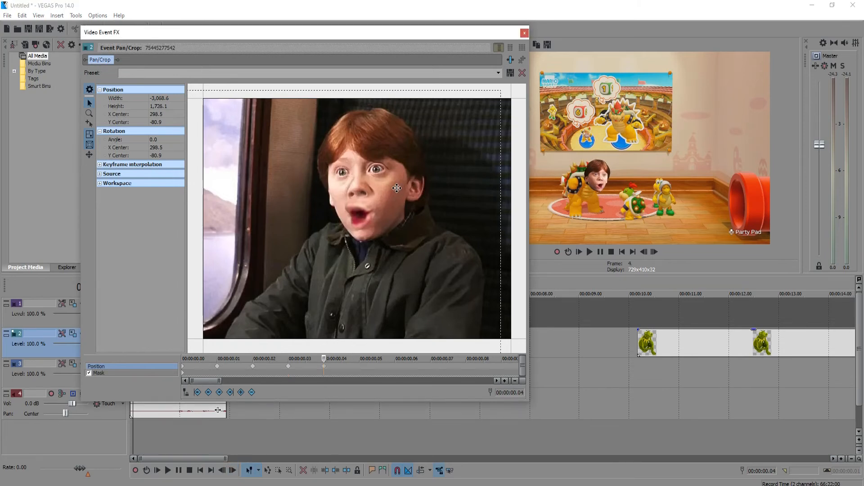
key(Left)
key(Left)
key(Left)
key(Left)
key(Left)
key(Left)
key(Left)
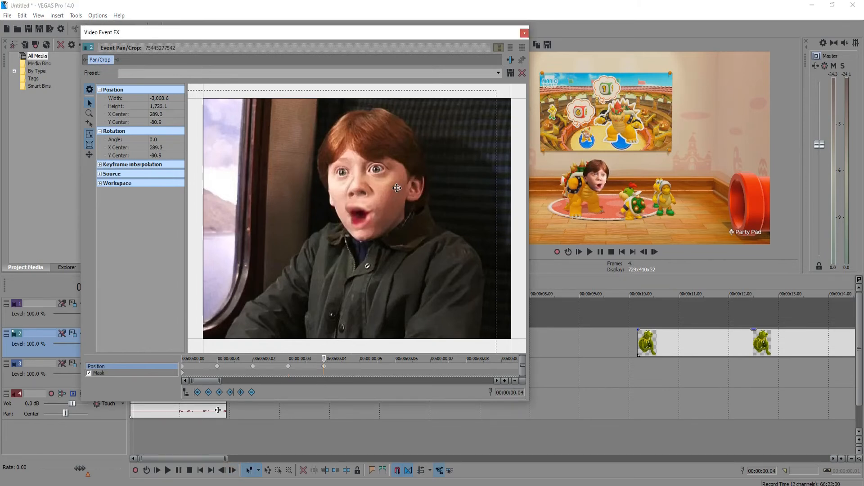
key(Up)
click(235, 470)
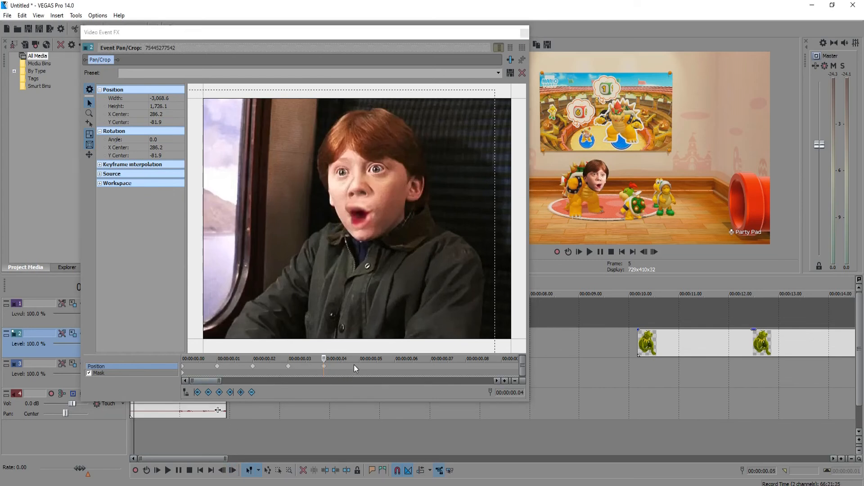
- Add a Position keyframe at 00:00:00.05 and shift the head to about X 277.0, Y -85.0 at 00:00:00.06
scroll(337, 372, down, 1)
click(233, 471)
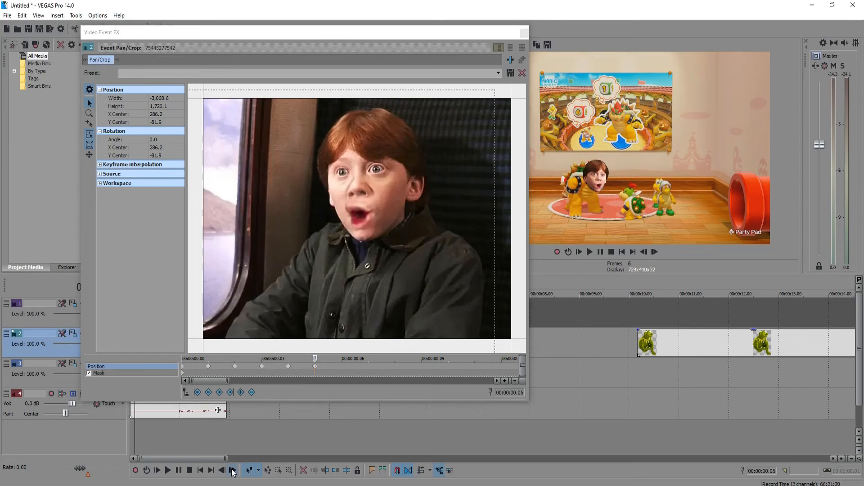
click(340, 370)
drag(359, 202, 359, 214)
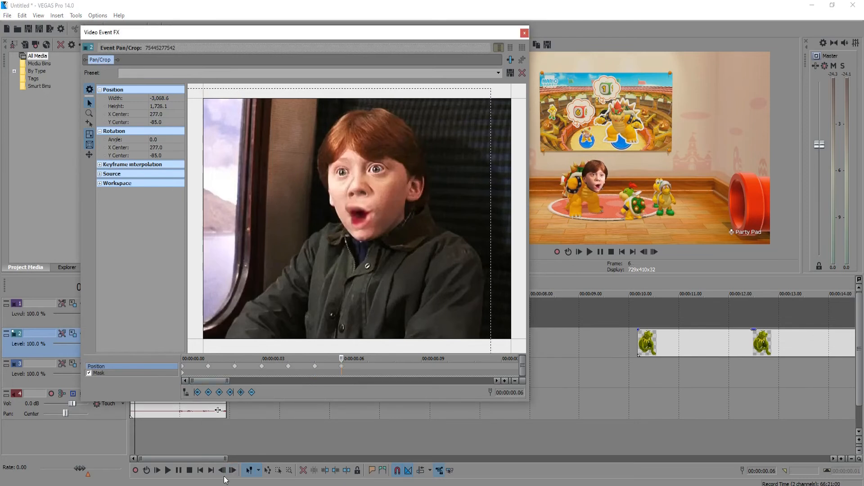
- Add a Position keyframe at 00:00:00.07 and shift the head to about X 272.2, Y -86.2 at 00:00:00.08
click(234, 471)
click(371, 367)
click(233, 470)
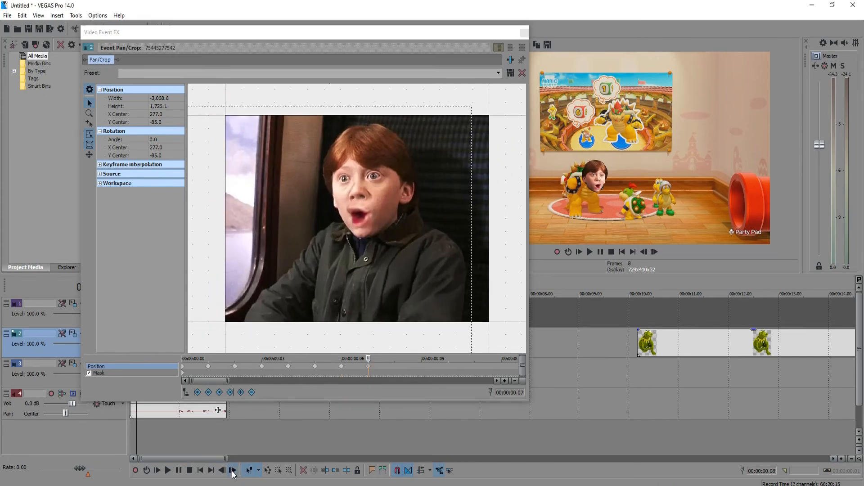
click(395, 366)
drag(397, 235, 394, 235)
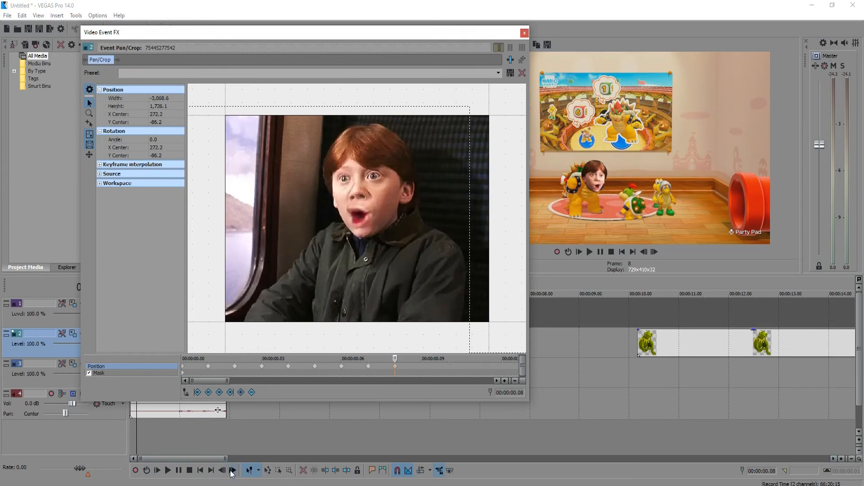
- Add a Position keyframe at 00:00:00.09 and shift the head to about X 268.6, Y -88.6 at 00:00:00.10
click(233, 470)
scroll(316, 371, down, 2)
click(301, 366)
click(233, 470)
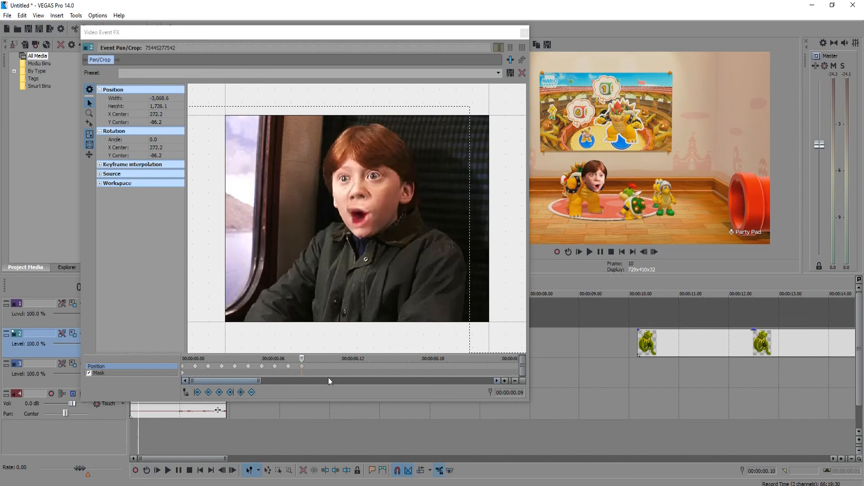
click(316, 366)
drag(379, 233, 377, 232)
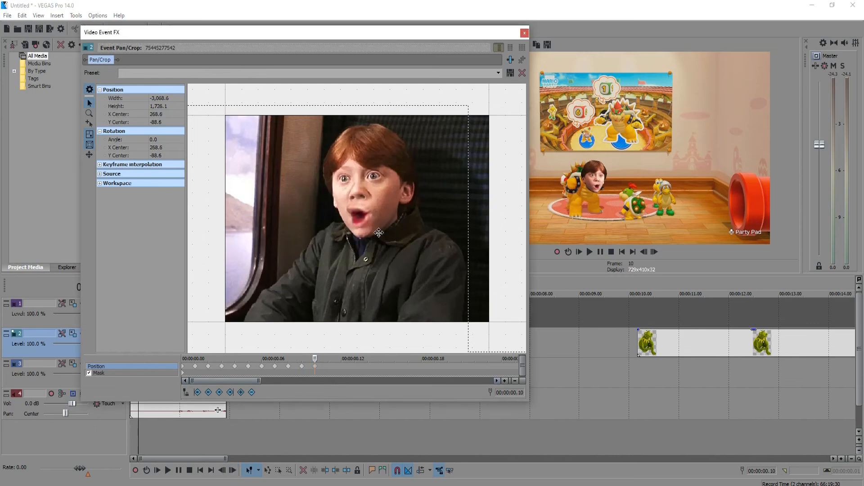
- Add a Position keyframe at 00:00:00.11 and shift the head to about X 266.2, Y -91.0 at 00:00:00.12
click(233, 471)
click(328, 364)
click(232, 470)
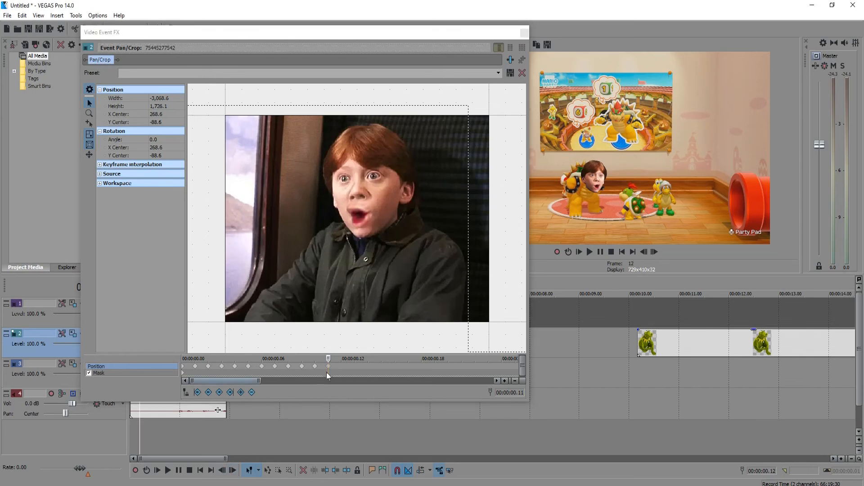
click(342, 366)
drag(381, 243, 381, 242)
- Add a Position keyframe at 00:00:00.13 and shift the head to about X 262.6, Y -92.2 at 00:00:00.14
click(233, 470)
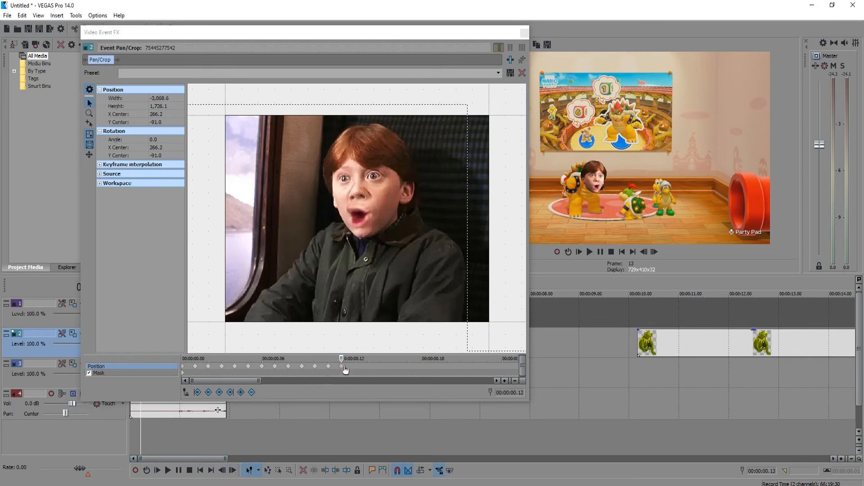
double_click(354, 366)
click(232, 470)
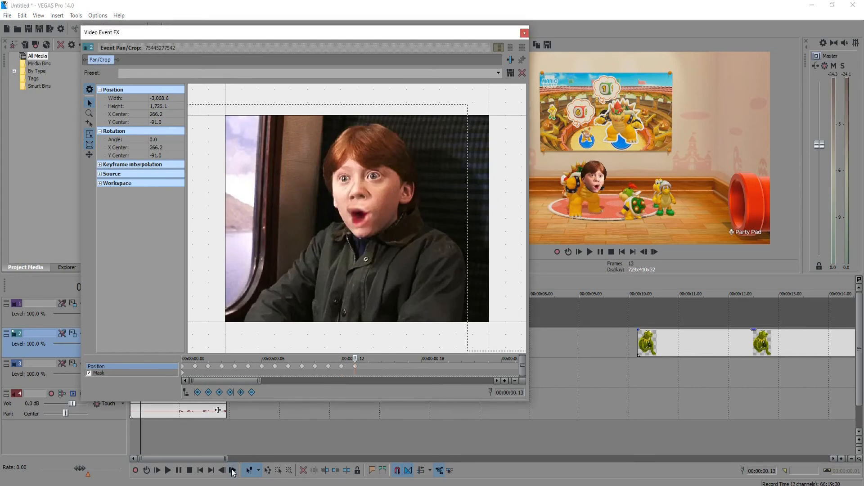
click(369, 366)
drag(382, 256, 380, 255)
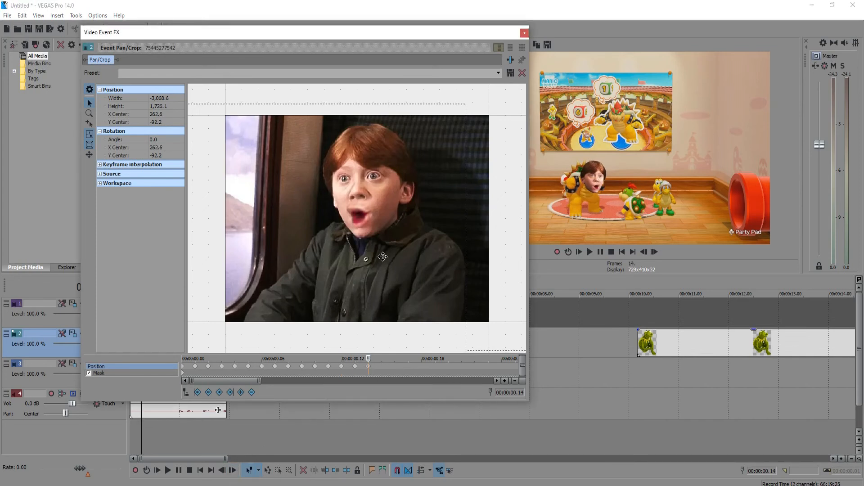
- Add a Position keyframe at 00:00:00.15 and shift the head to about X 257.9, Y -93.3 at 00:00:00.16
click(232, 470)
click(381, 367)
click(232, 470)
click(393, 366)
drag(384, 279, 383, 280)
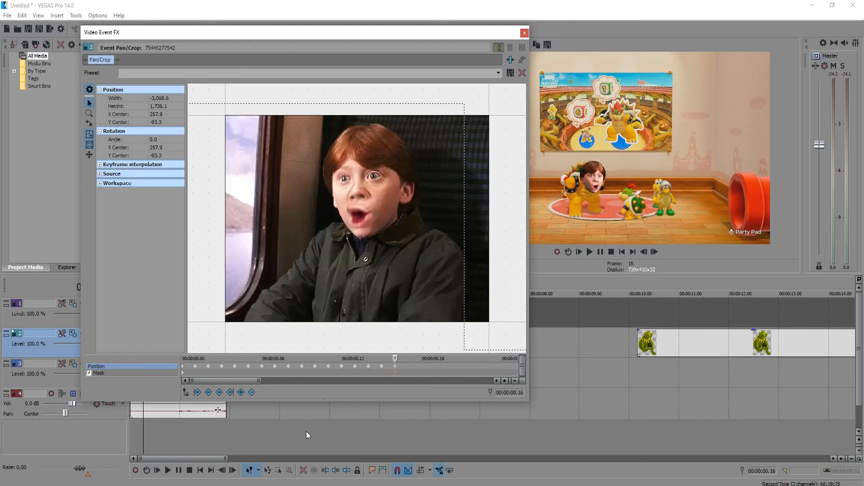
- Add a Position keyframe at 00:00:00.17 and shift the head to about X 254.3, Y -94.5 at 00:00:00.18
click(233, 471)
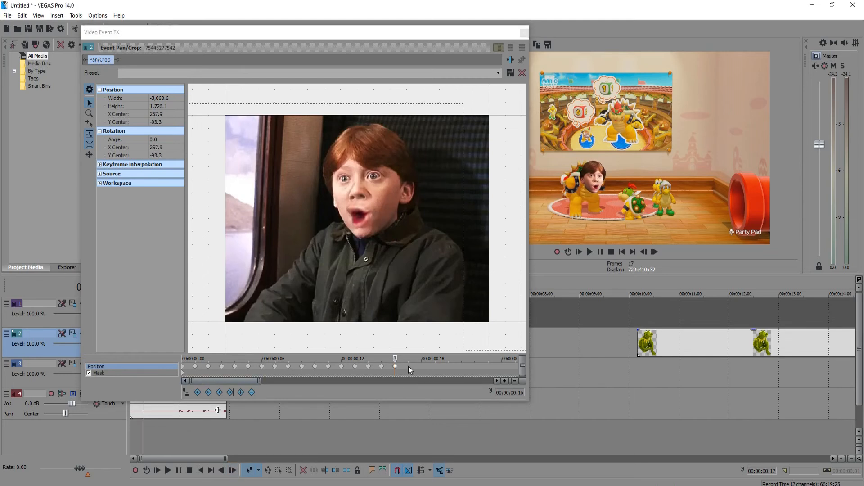
click(232, 470)
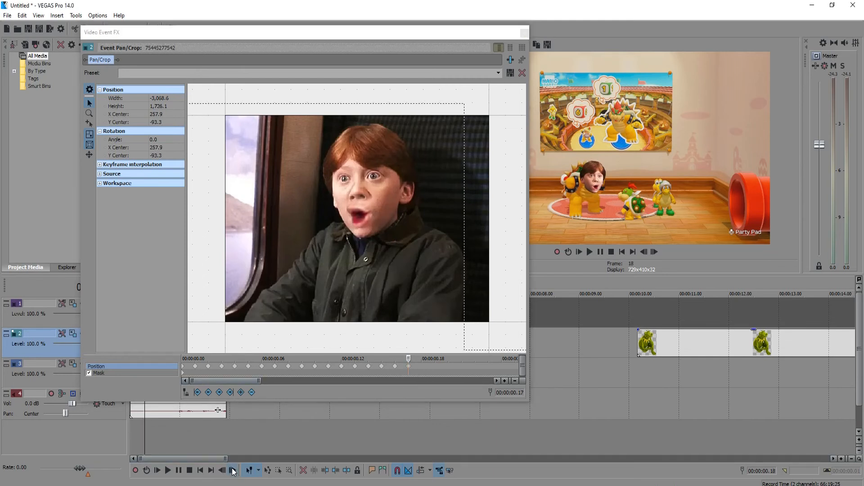
click(418, 366)
drag(397, 262, 395, 262)
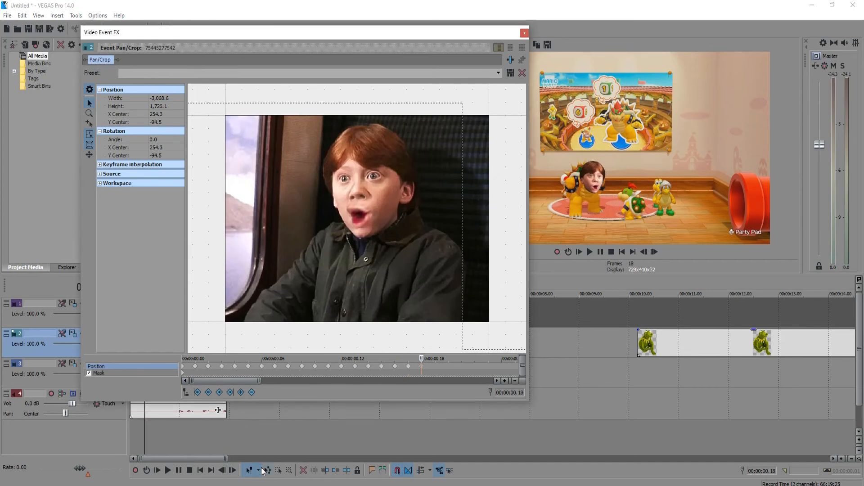
- Add a Position keyframe at 00:00:00.19 and shift the head to about X 253.1, Y -95.7 at 00:00:00.20
click(232, 470)
click(232, 470)
click(447, 365)
drag(390, 254, 389, 255)
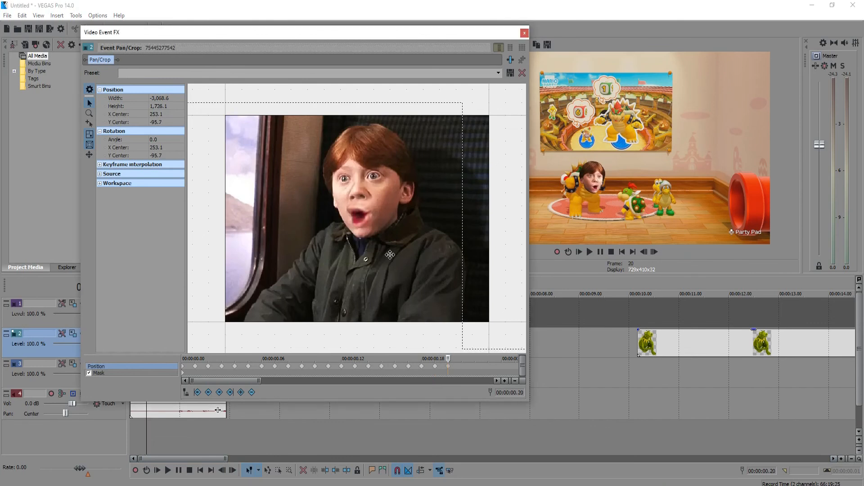
- Add a Position keyframe at 00:00:00.21 and shift the head to about X 251.9, Y -96.9 at 00:00:00.22
click(233, 470)
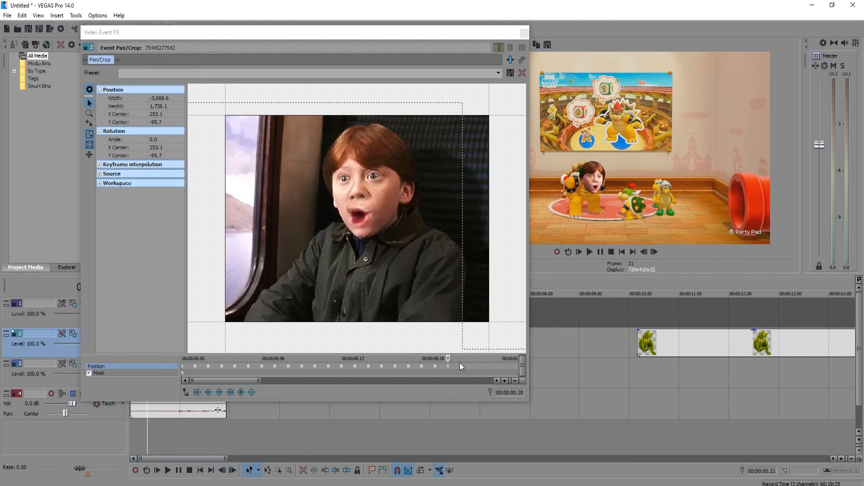
click(460, 362)
click(233, 471)
click(476, 366)
drag(412, 244, 411, 243)
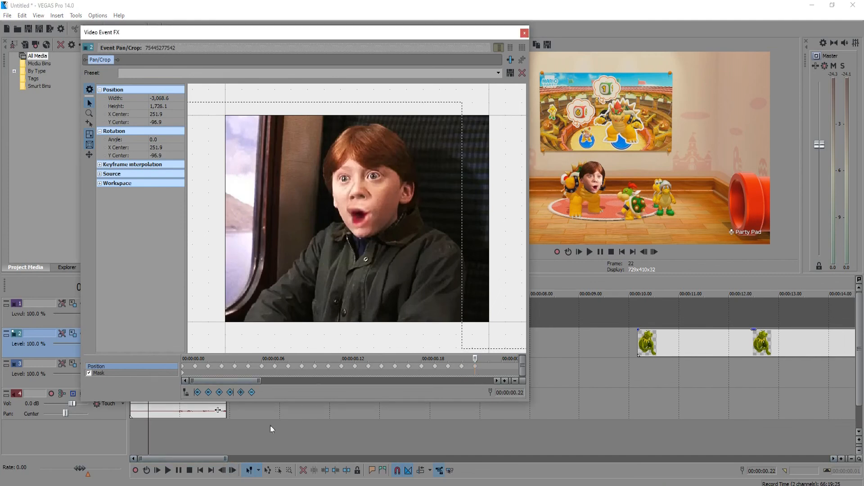
- Step the project forward to frame 31 to check the head's alignment and close Event Pan/Crop
click(233, 470)
click(233, 470)
click(233, 470)
click(233, 470)
click(233, 470)
click(233, 470)
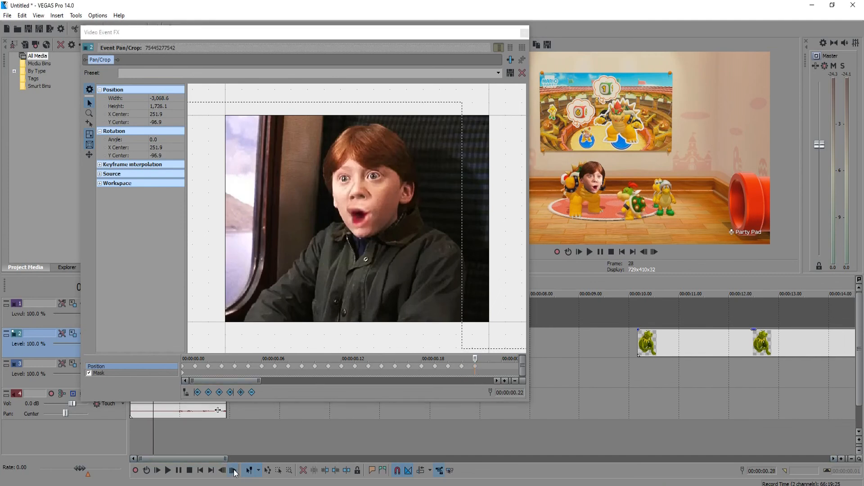
click(233, 470)
click(233, 471)
click(233, 470)
click(524, 33)
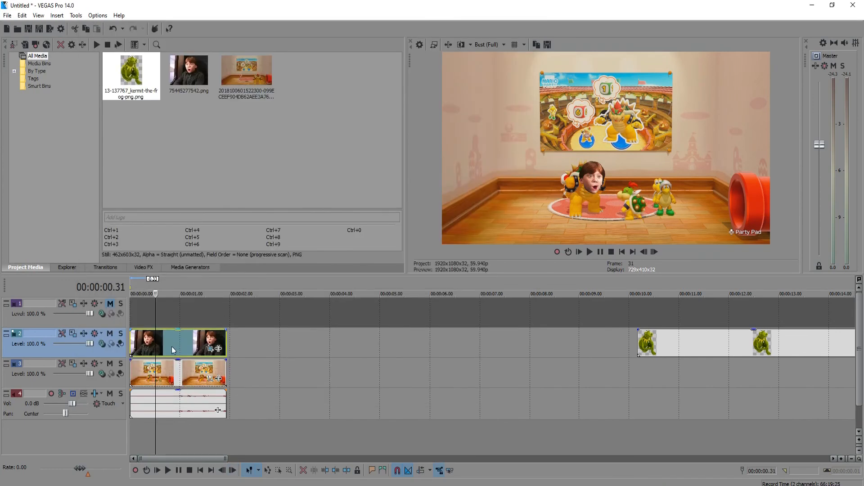
- Play the composite from 00:00:00.00 to check how the head follows Bowser's face
click(130, 335)
scroll(215, 364, up, 4)
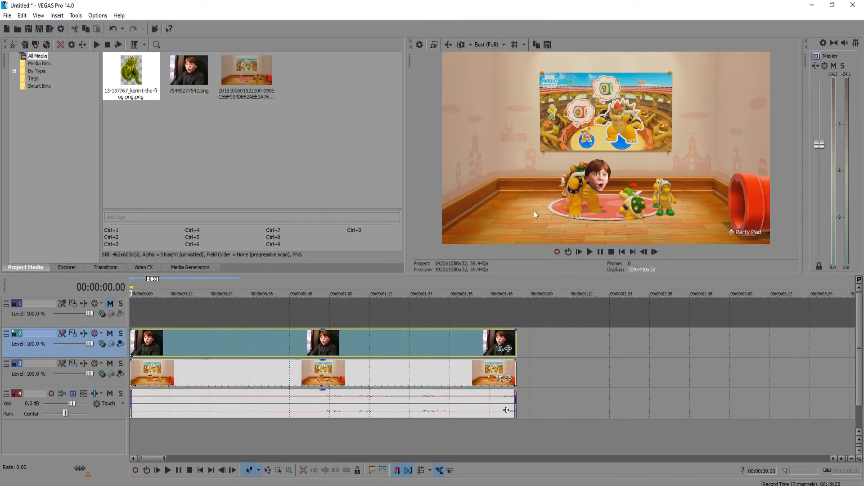
key(space)
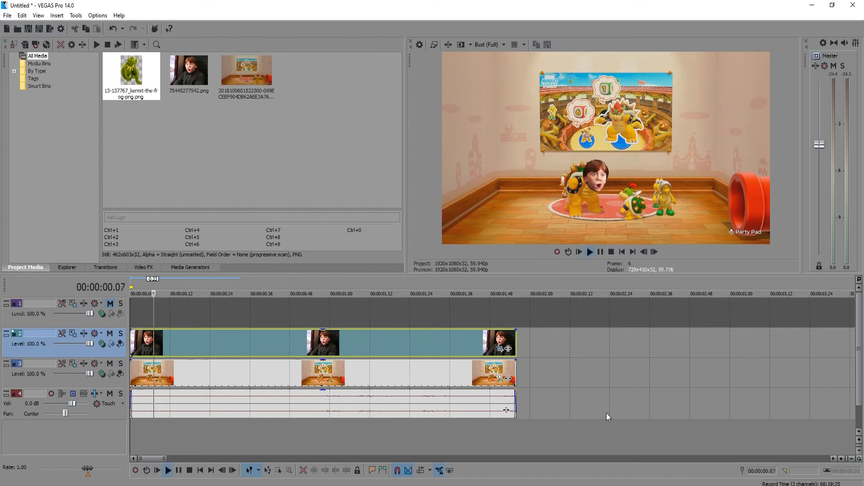
key(space)
key(space)
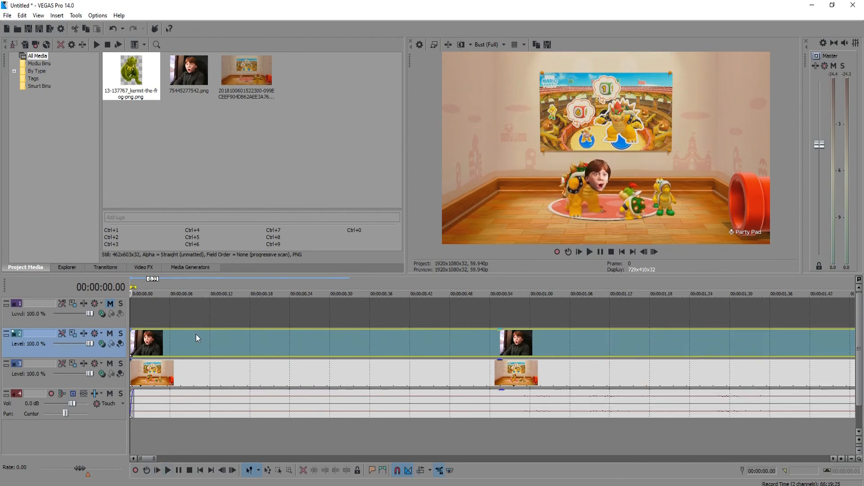
scroll(196, 334, down, 3)
key(space)
- Mark the keyframed stretch as a time range from the project start to about frame 32, with the playhead at 00:00:00.00
scroll(196, 334, up, 5)
drag(151, 314, 285, 310)
scroll(179, 320, down, 4)
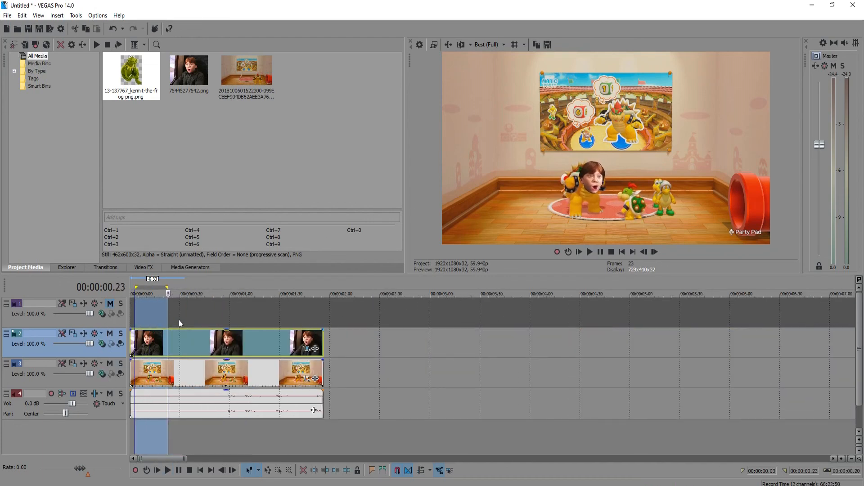
click(177, 319)
drag(184, 318, 133, 316)
click(133, 341)
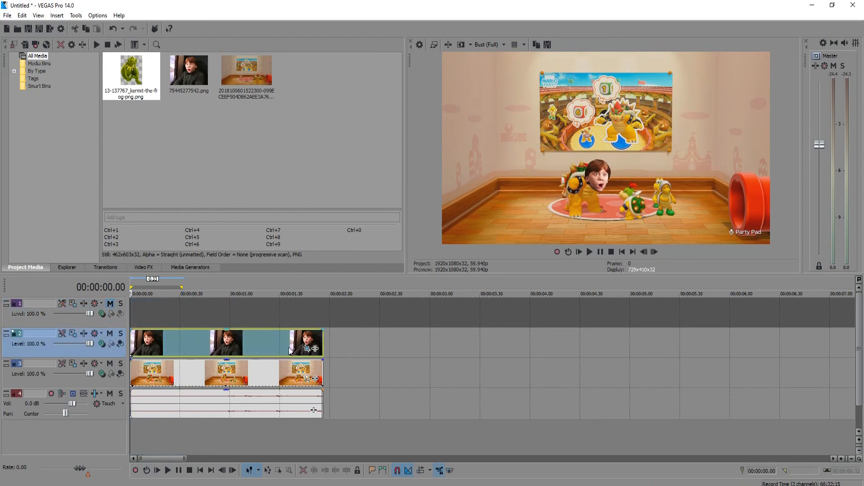
- Reopen Event Pan/Crop for the head clip, adjust the head's position slightly at 00:00:00.00, and close the window
click(307, 349)
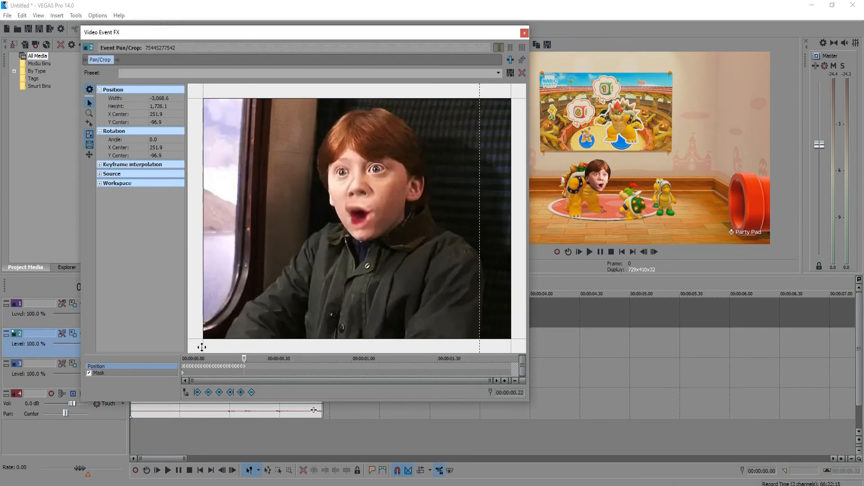
scroll(355, 158, down, 8)
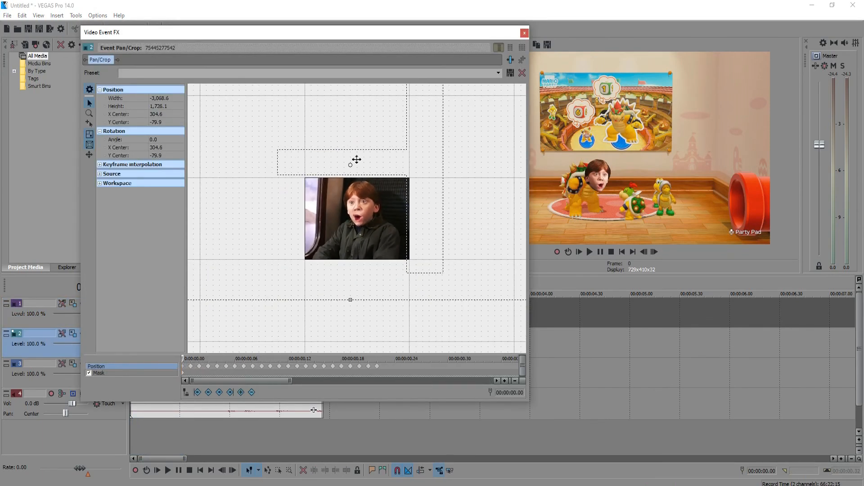
mouse_move(363, 116)
mouse_down()
mouse_move(345, 120)
mouse_move(379, 123)
mouse_move(353, 125)
mouse_move(375, 126)
mouse_move(365, 131)
mouse_up()
click(524, 33)
scroll(317, 383, up, 3)
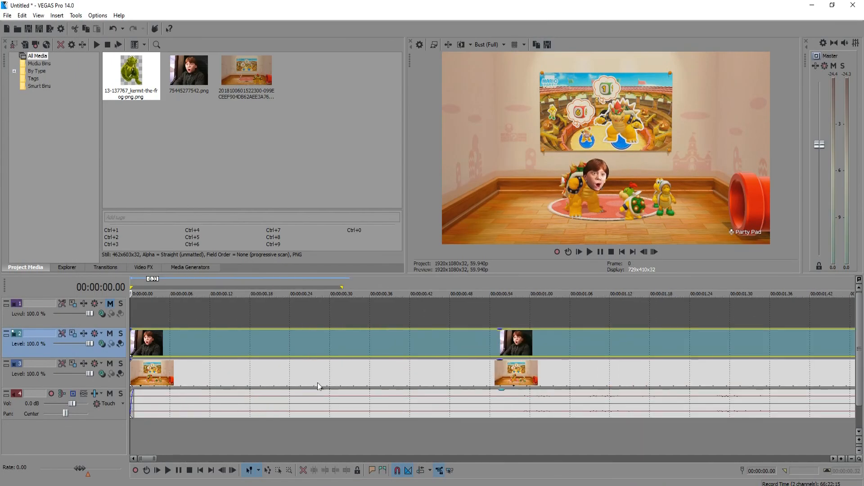
scroll(305, 317, up, 1)
scroll(299, 323, down, 1)
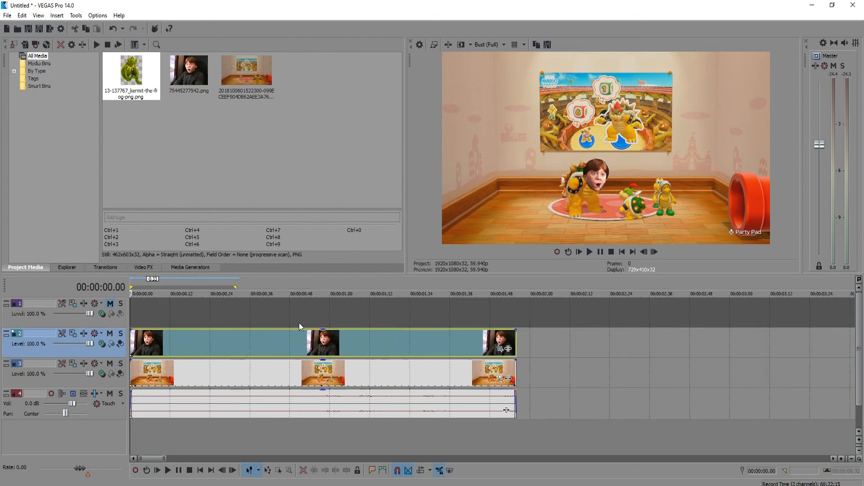
scroll(299, 323, down, 1)
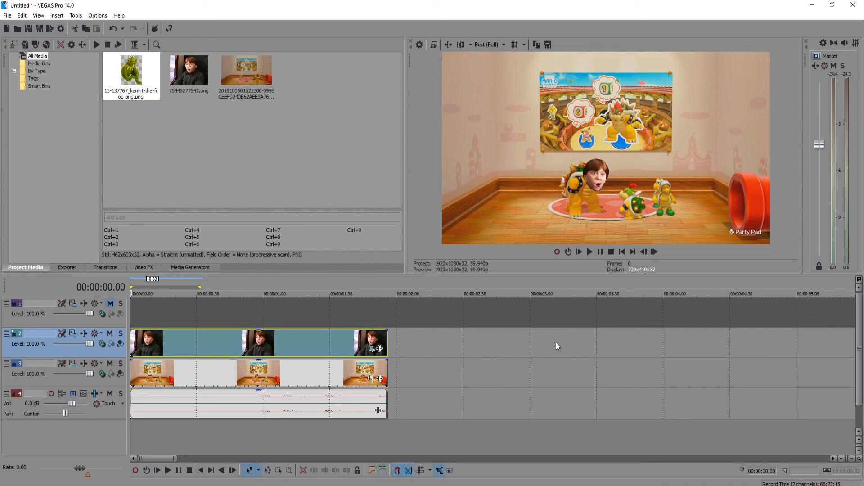
scroll(228, 343, up, 5)
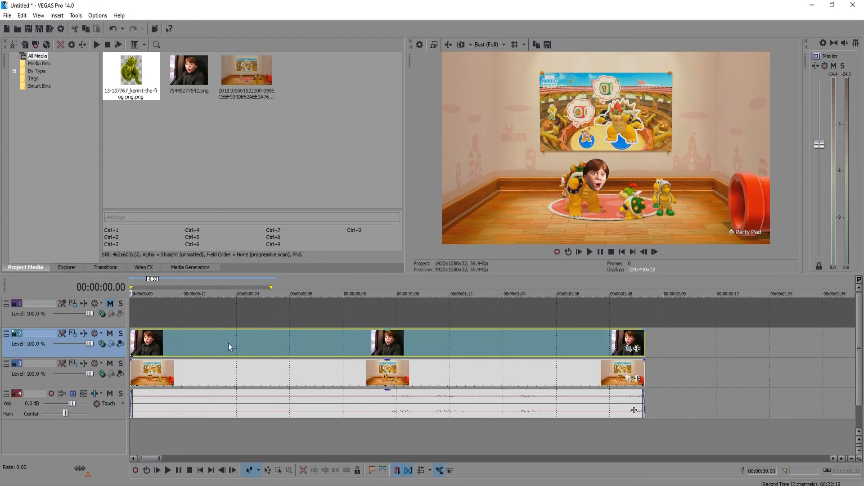
scroll(229, 343, down, 3)
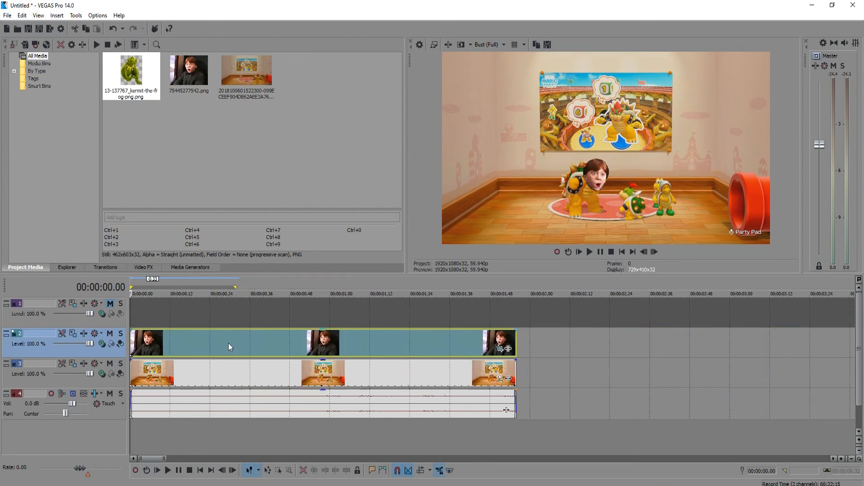